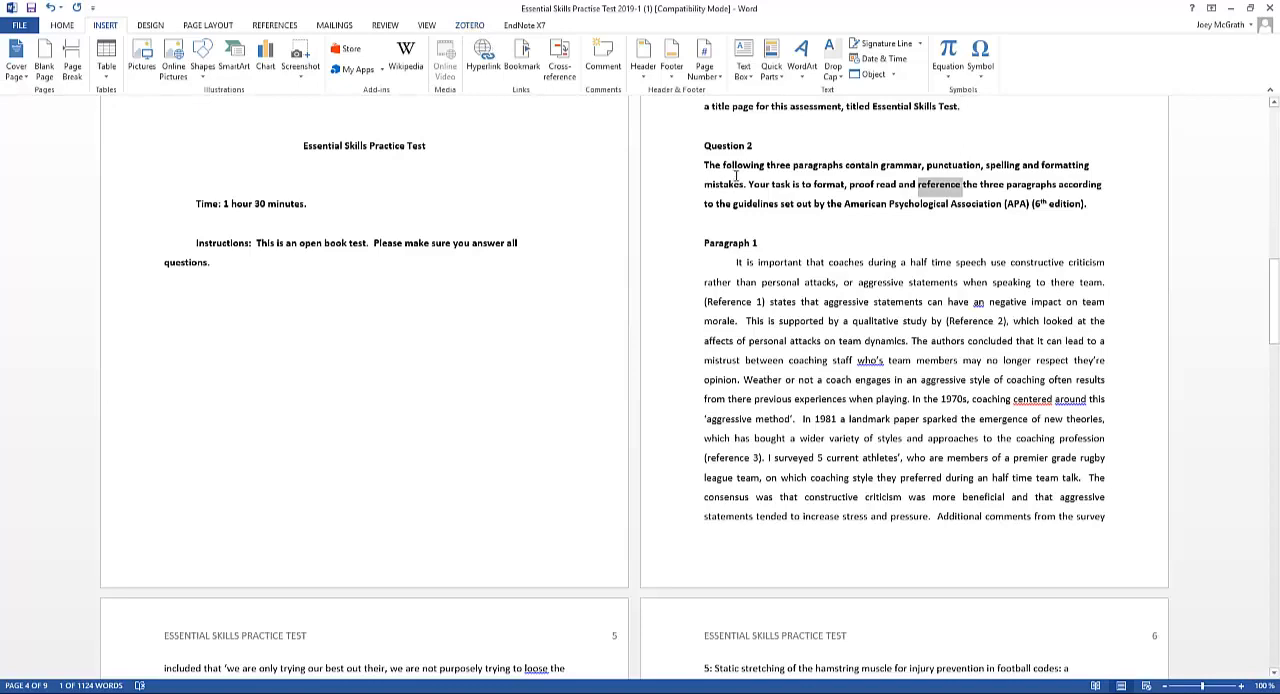
# Switch to Chrome and open the downloads page of the Zotero website
pyautogui.hotkey('alt', 'Tab')
pyautogui.hotkey('alt', 'Tab')
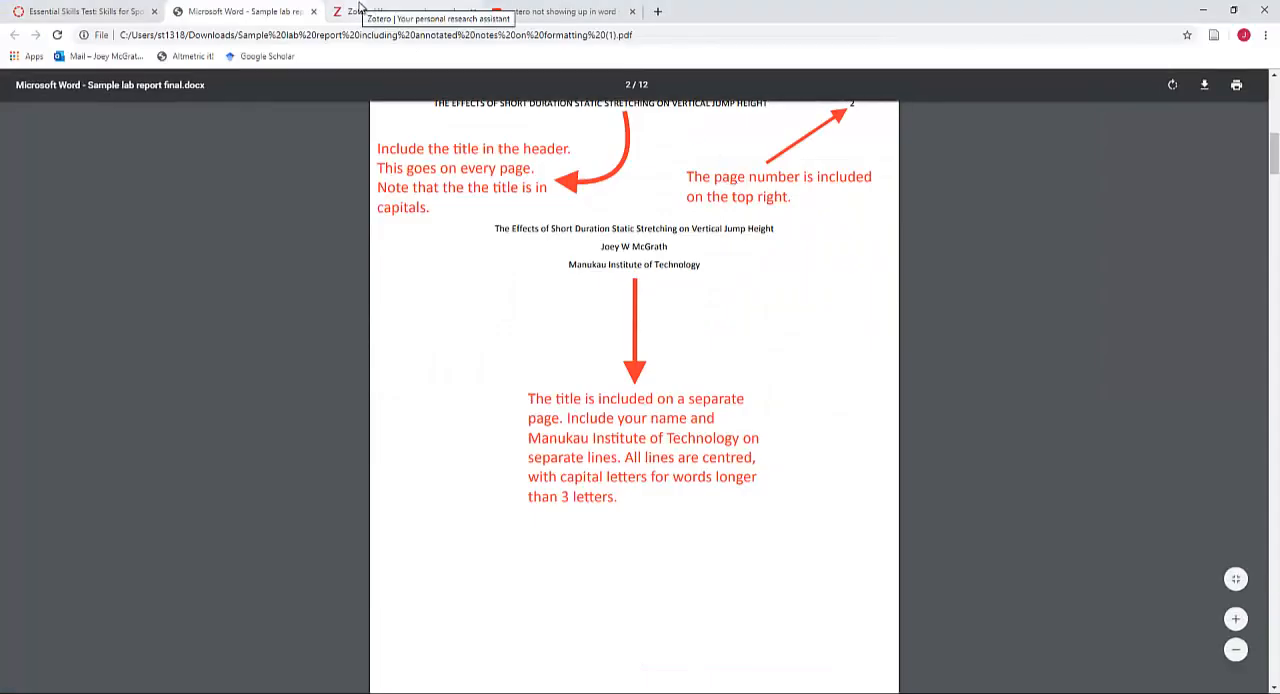
pyautogui.click(385, 11)
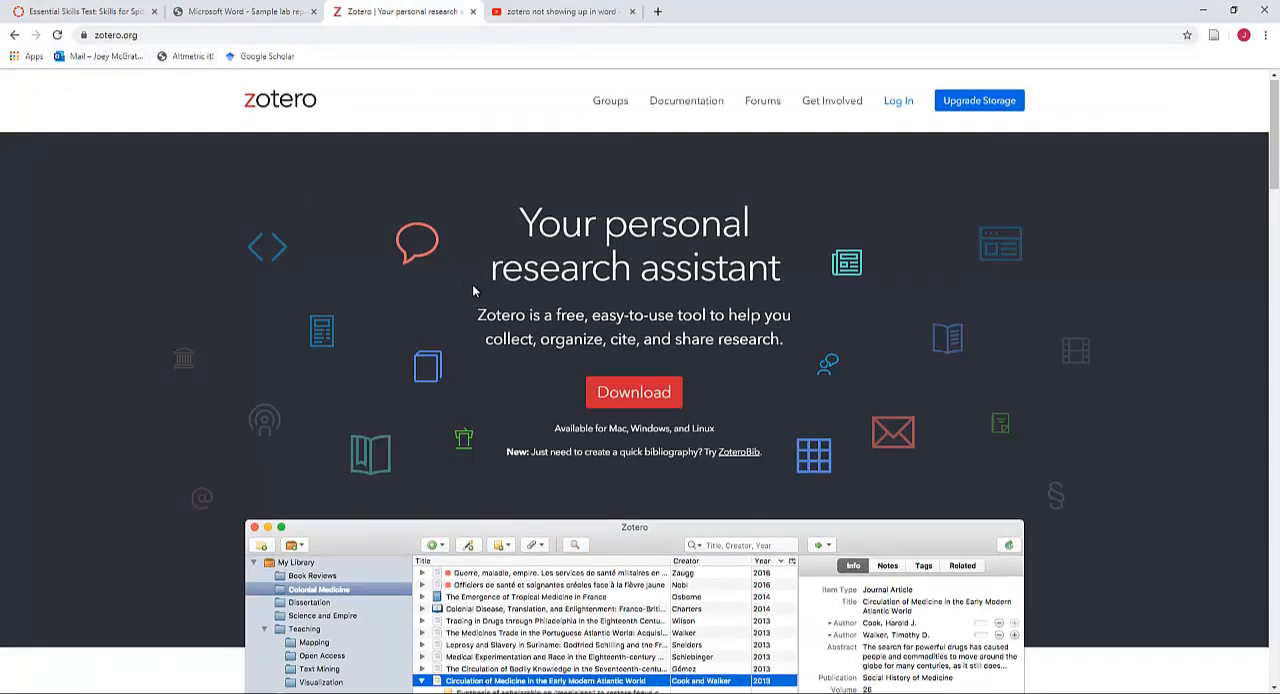
pyautogui.scroll(-2, 472, 284)
pyautogui.click(628, 262)
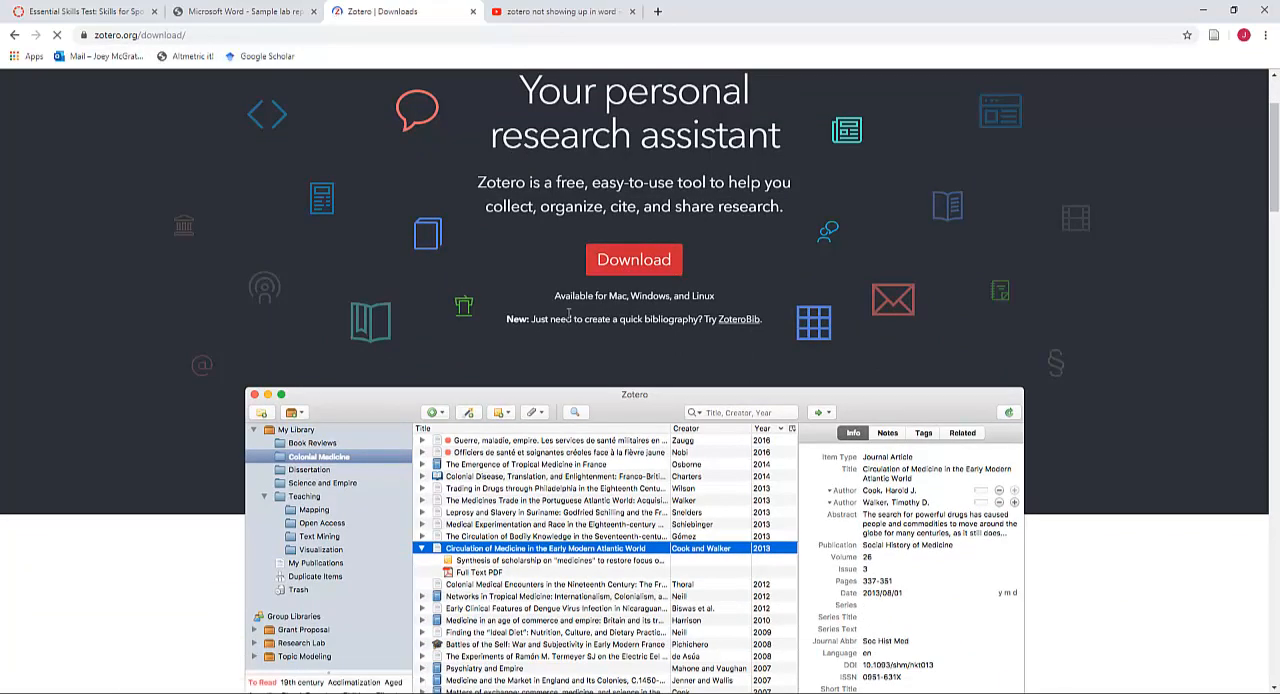
pyautogui.scroll(-1, 570, 320)
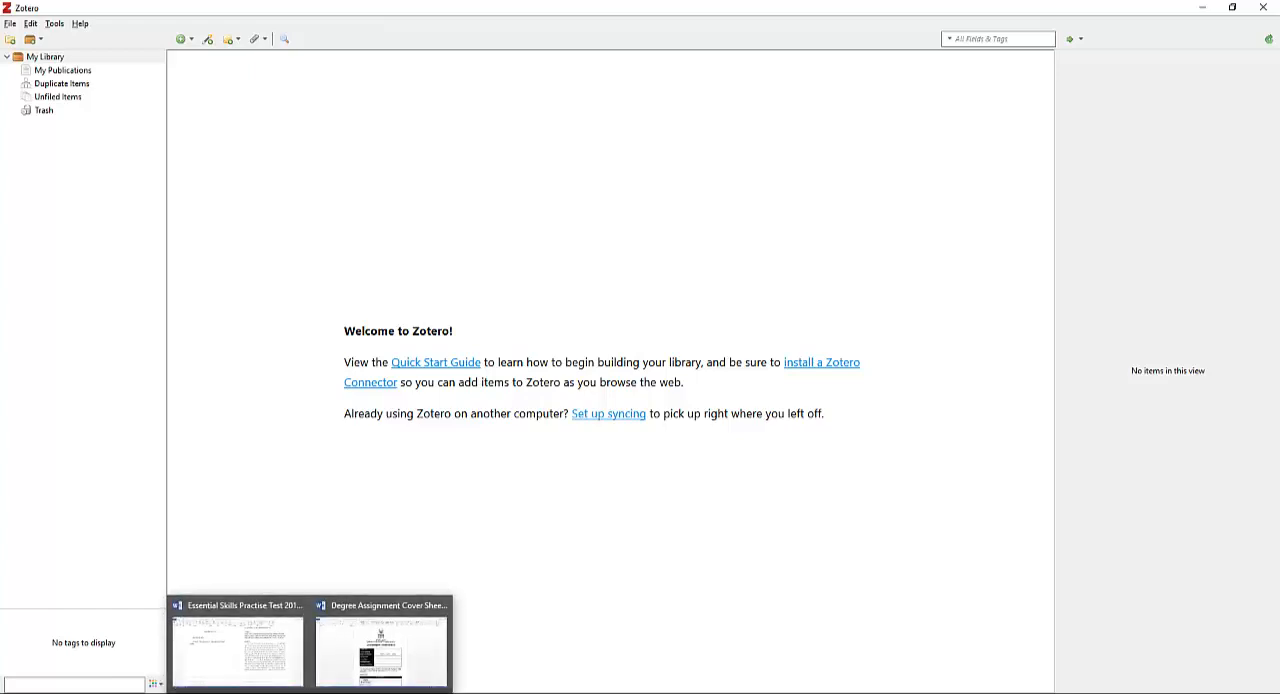
# Check the Essential Skills Practice Test document in Word for the Zotero add-in and return to Chrome
pyautogui.click(270, 668)
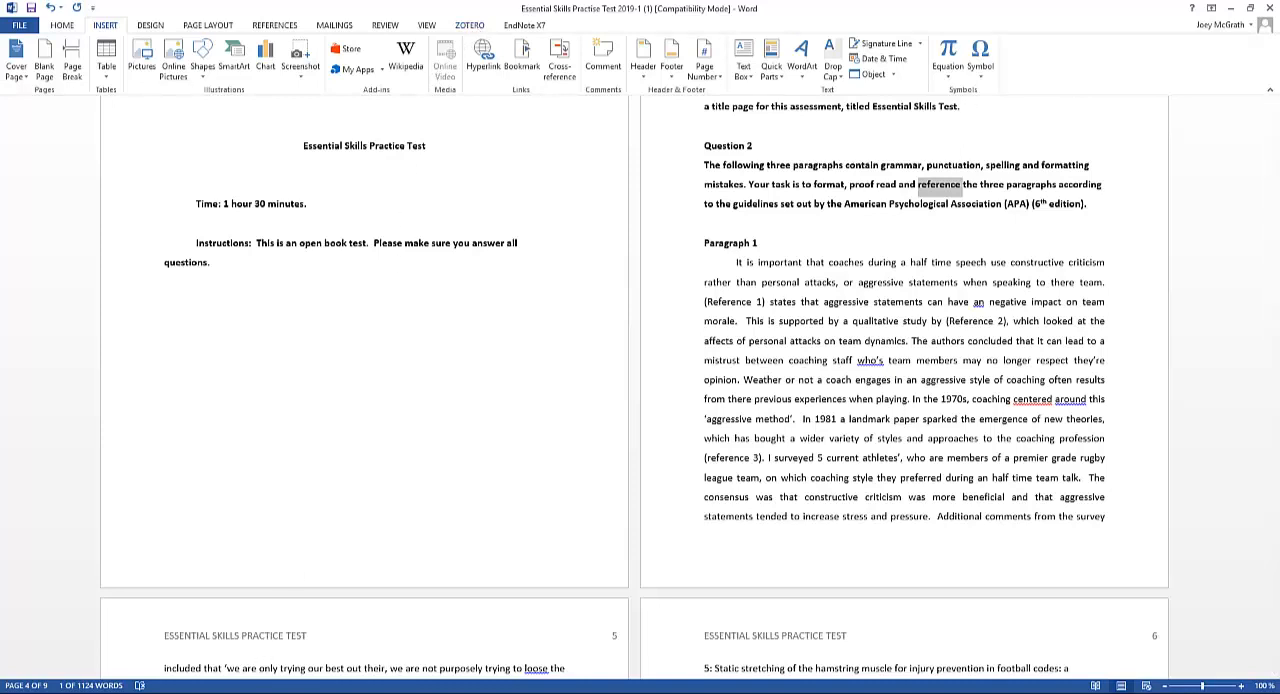
pyautogui.moveTo(212, 692)
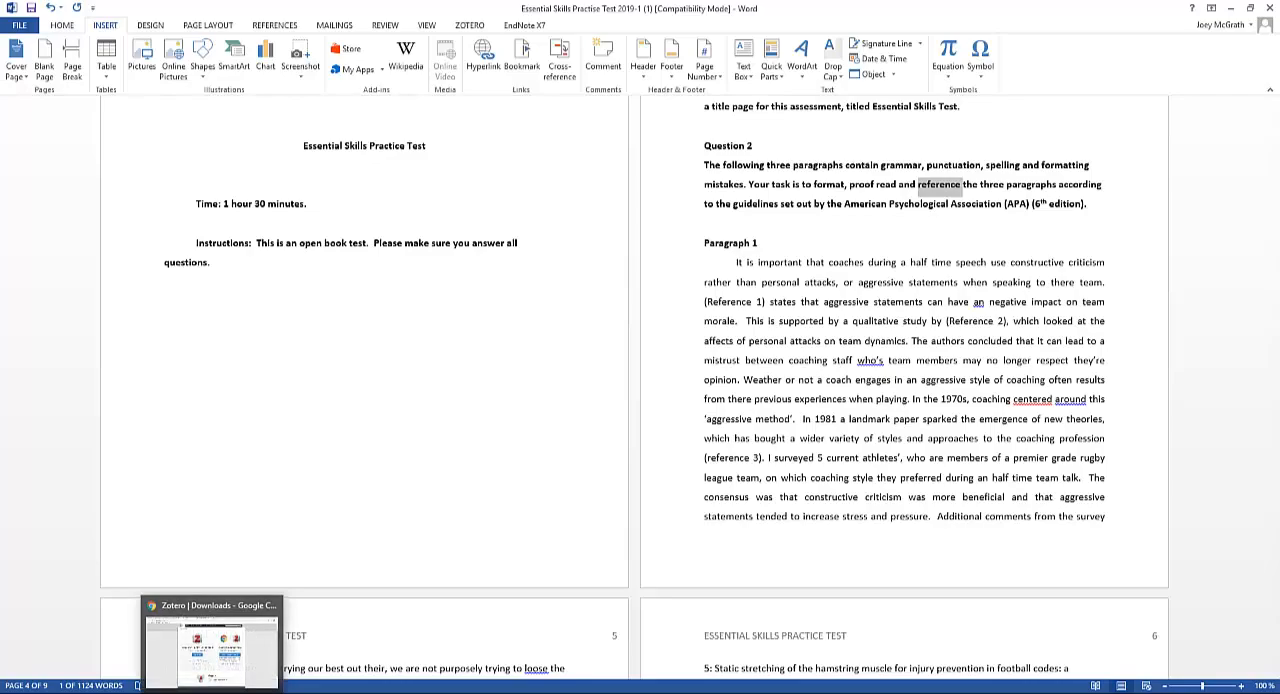
pyautogui.click(214, 679)
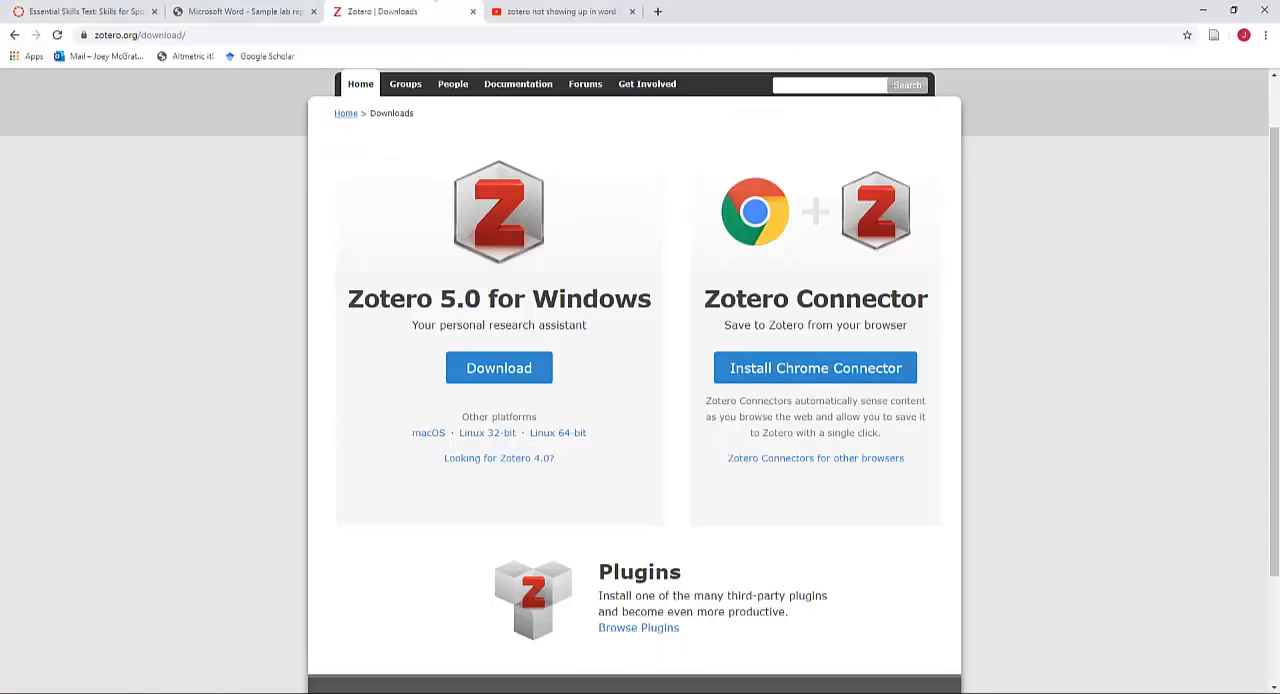
# Open the YouTube video "solving missing zotero add on in MS word || Step by Step guide", skip its ad and pause it
pyautogui.click(541, 12)
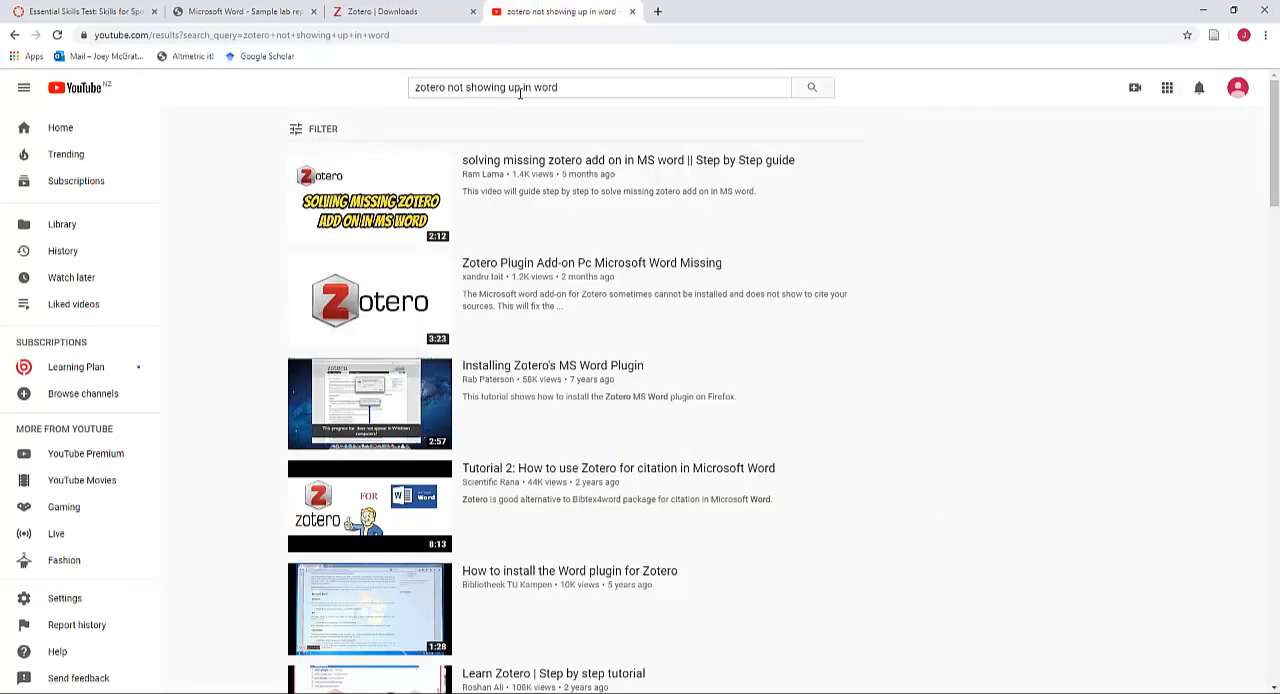
pyautogui.click(540, 162)
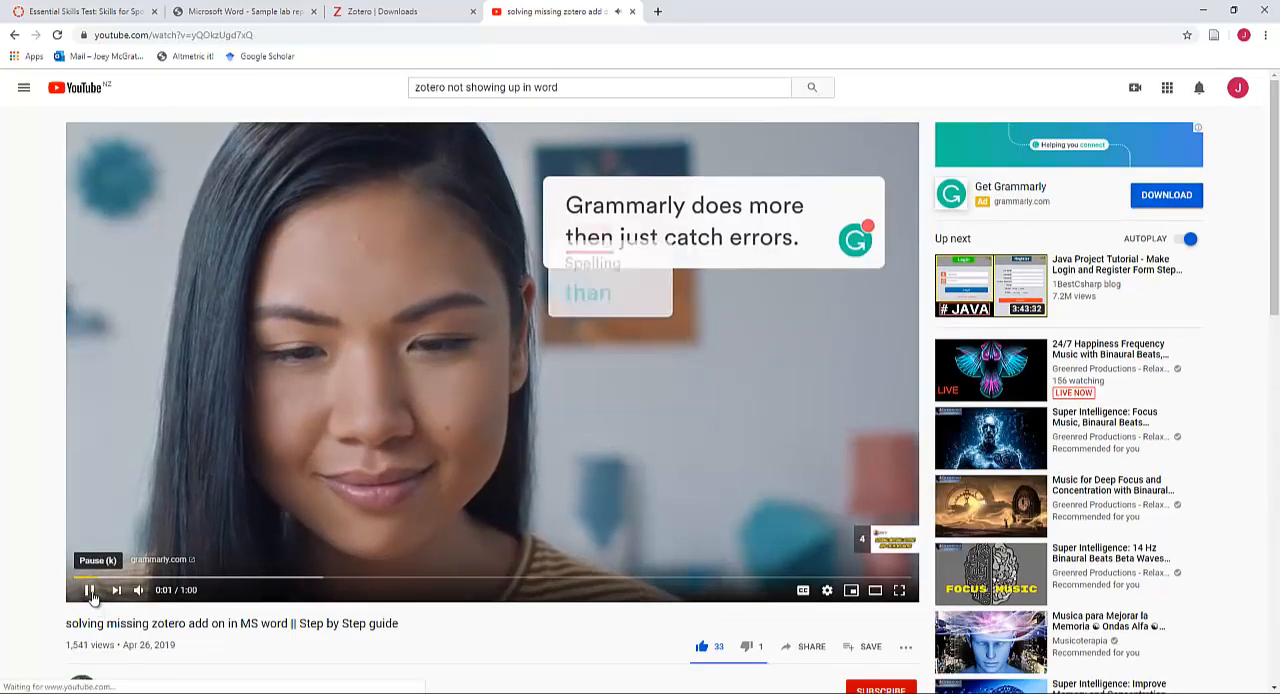
pyautogui.click(90, 592)
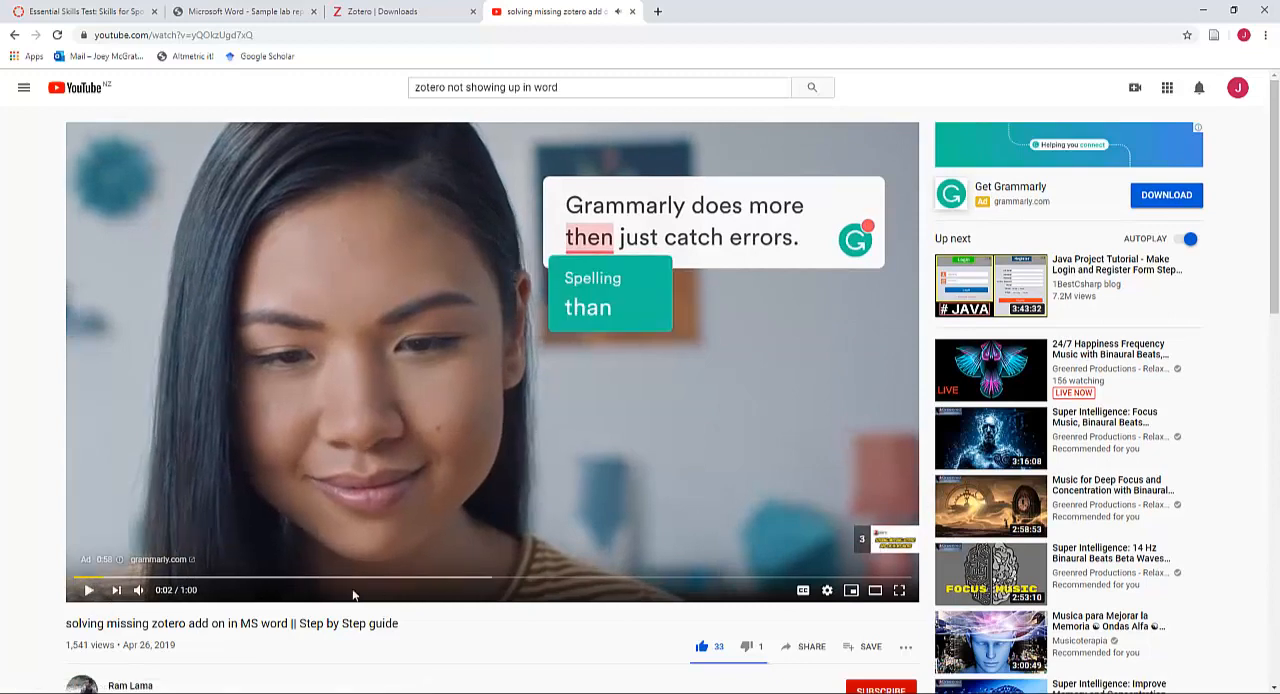
pyautogui.click(88, 590)
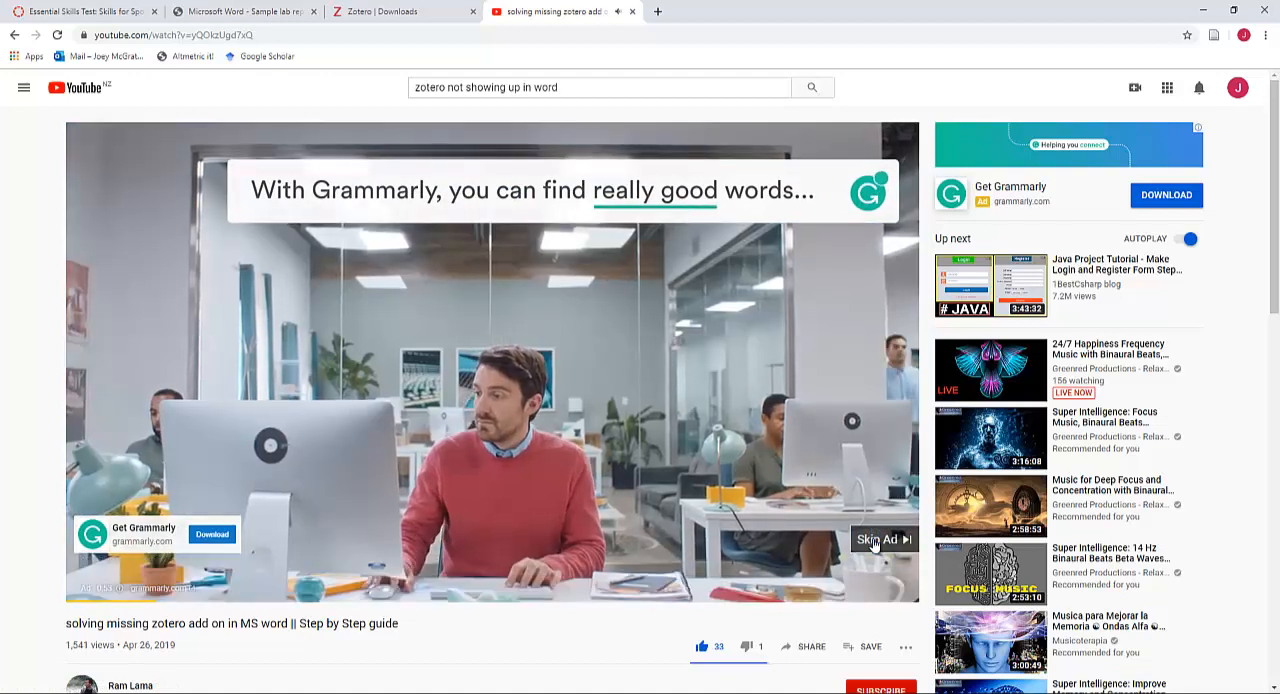
pyautogui.click(872, 544)
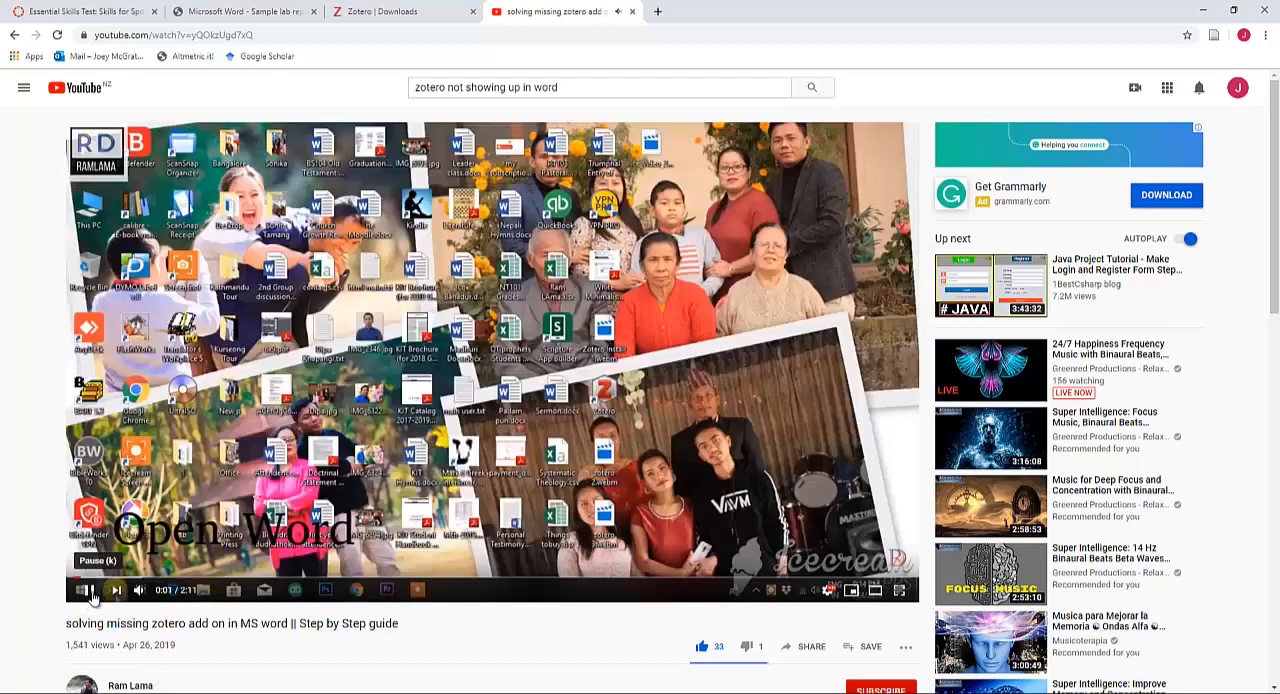
pyautogui.click(90, 594)
# Switch to the practice test in Word and copy the title of reference 1, "Mindfulness in coaching: philosophy, psychology, or just a useful skill?"
pyautogui.hotkey('alt', 'Tab')
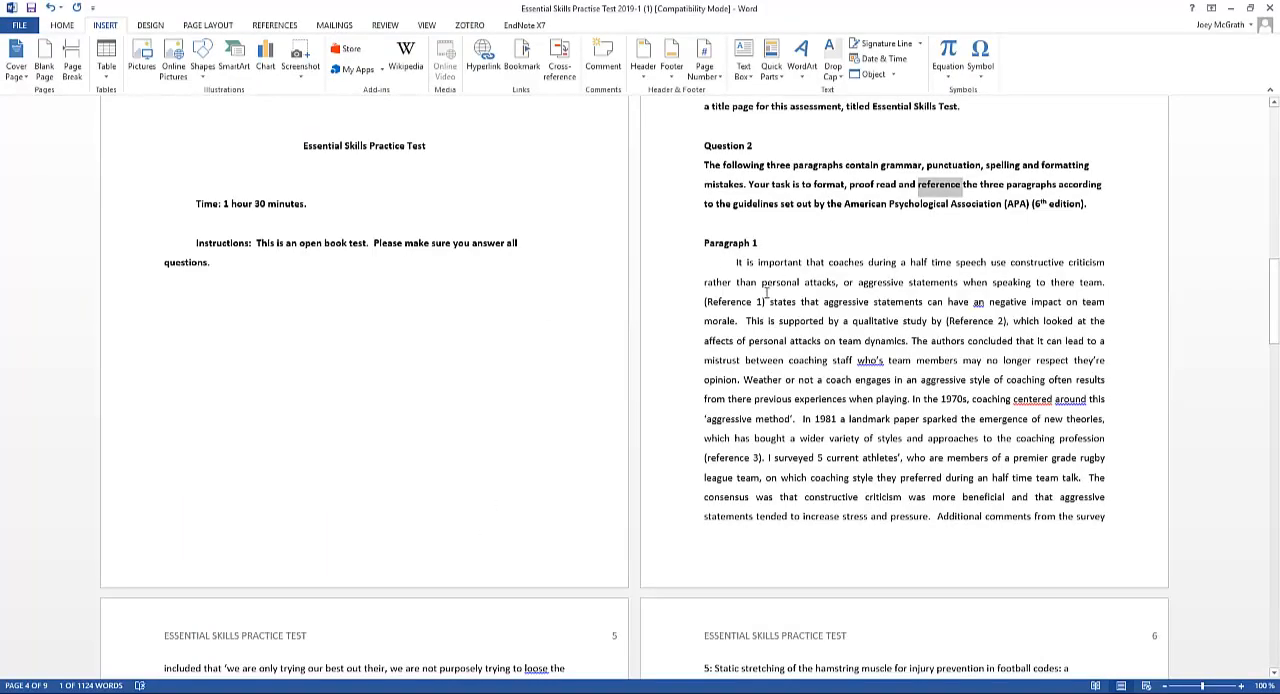
pyautogui.scroll(-1, 766, 292)
pyautogui.scroll(-4, 756, 270)
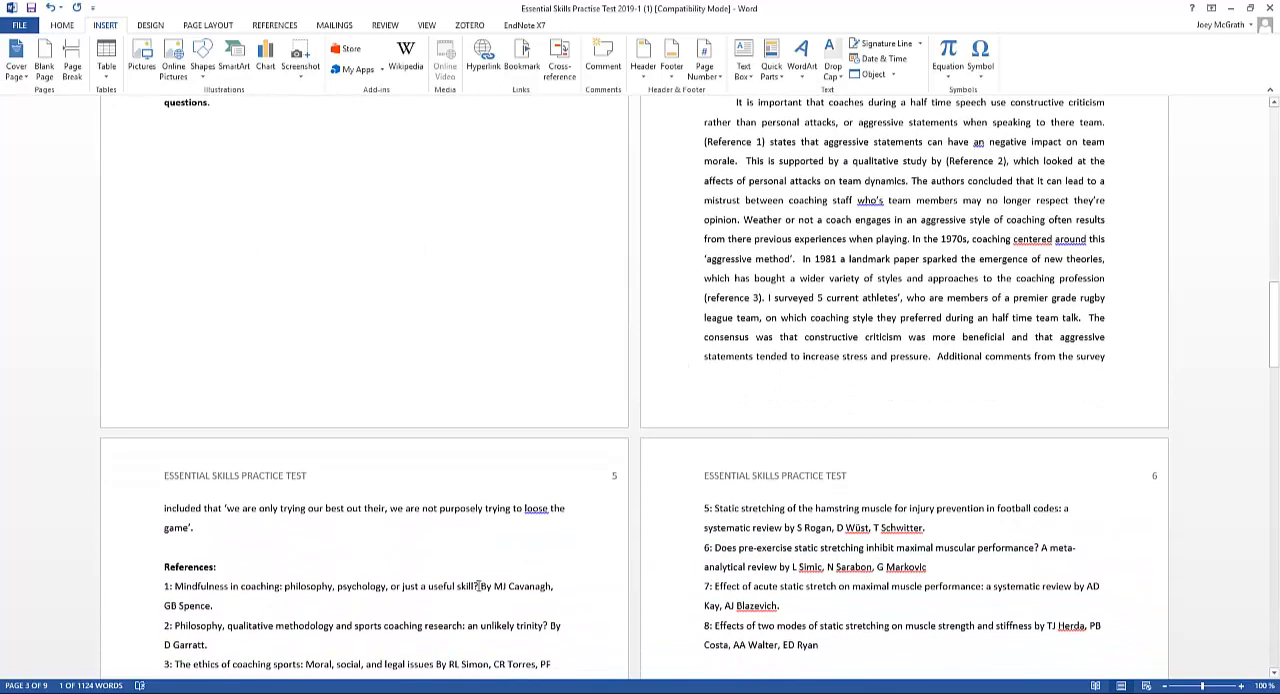
pyautogui.moveTo(479, 586); pyautogui.dragTo(176, 588)
pyautogui.hotkey('ctrl', 'c')
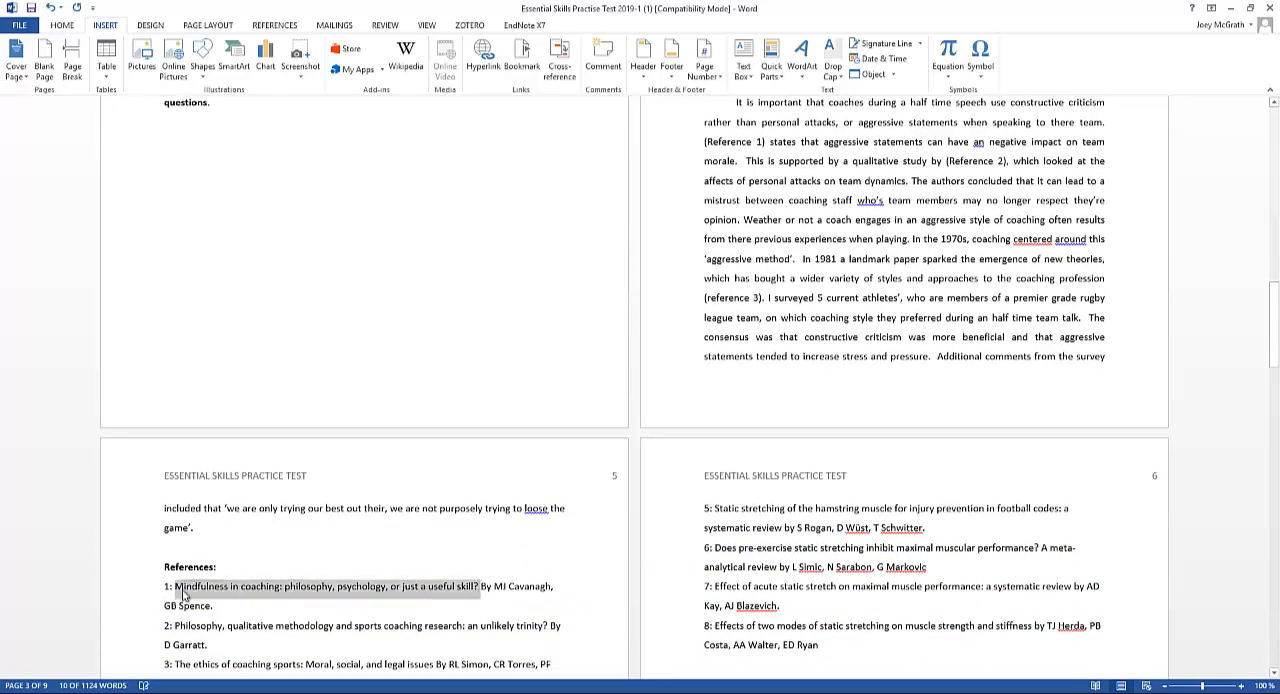
# Switch to Chrome, search for "google scholar" in a new tab and open Google Scholar
pyautogui.hotkey('alt', 'Tab')
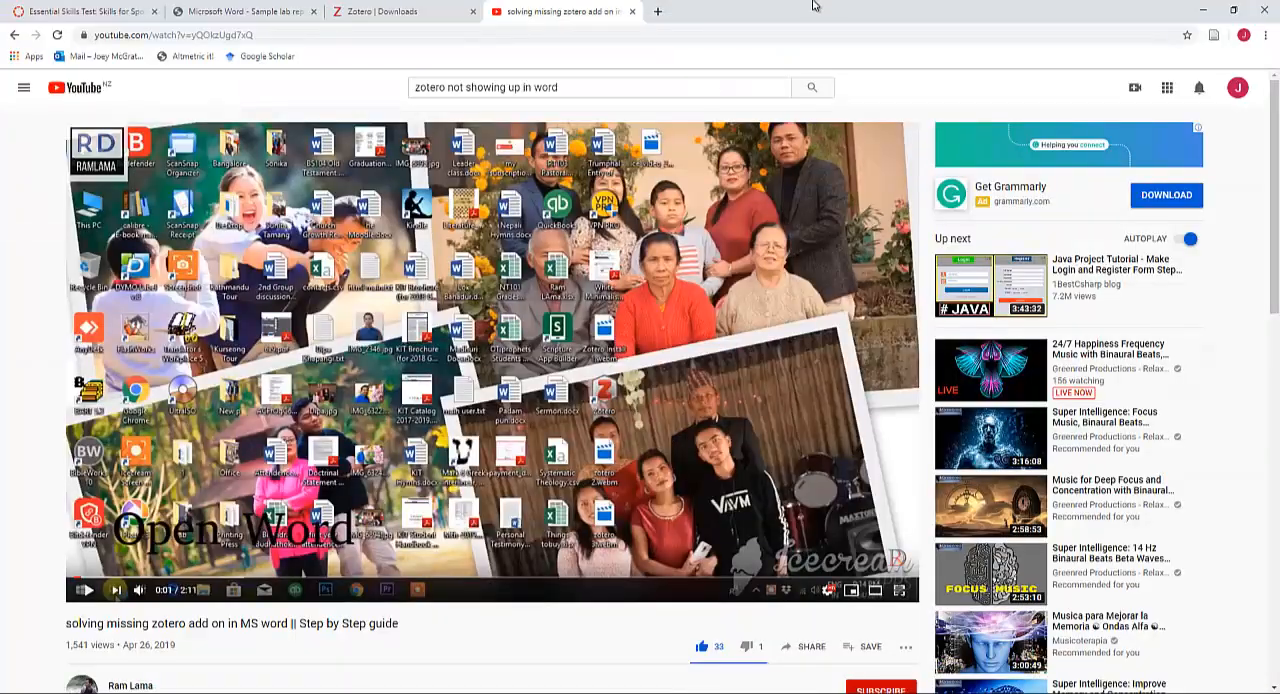
pyautogui.click(656, 12)
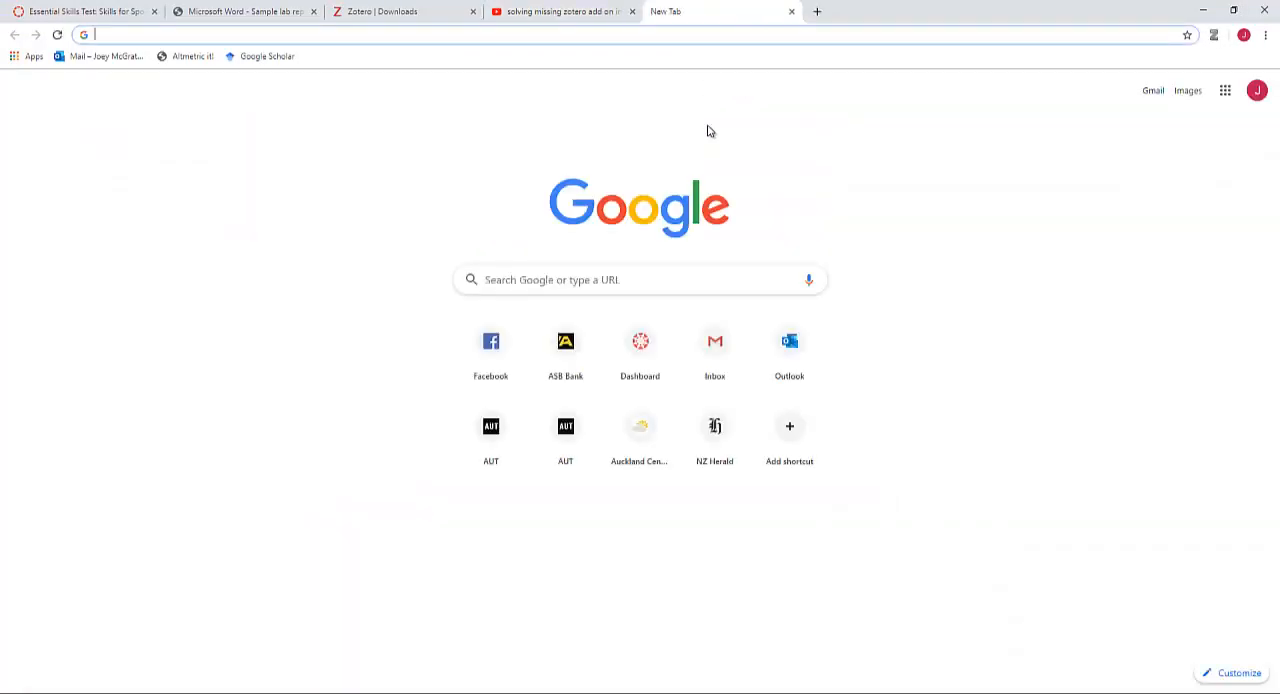
pyautogui.write('googl')
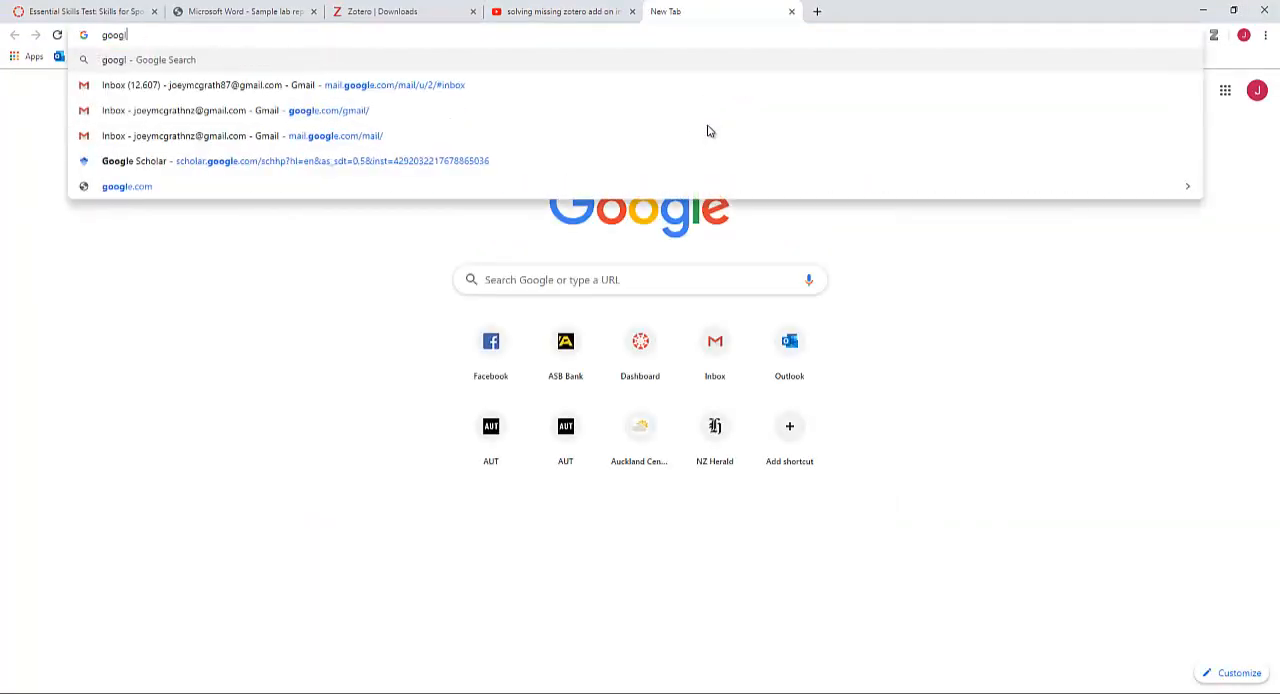
pyautogui.write('e scholar')
pyautogui.press('Return')
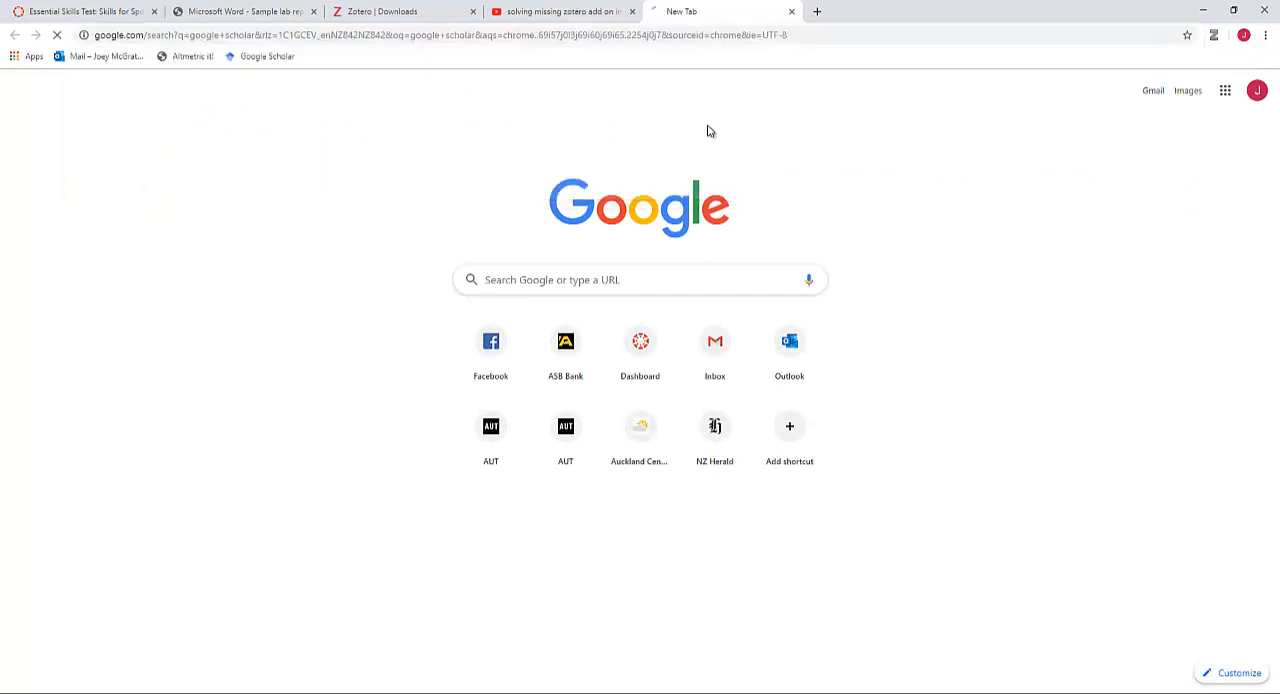
pyautogui.click(170, 210)
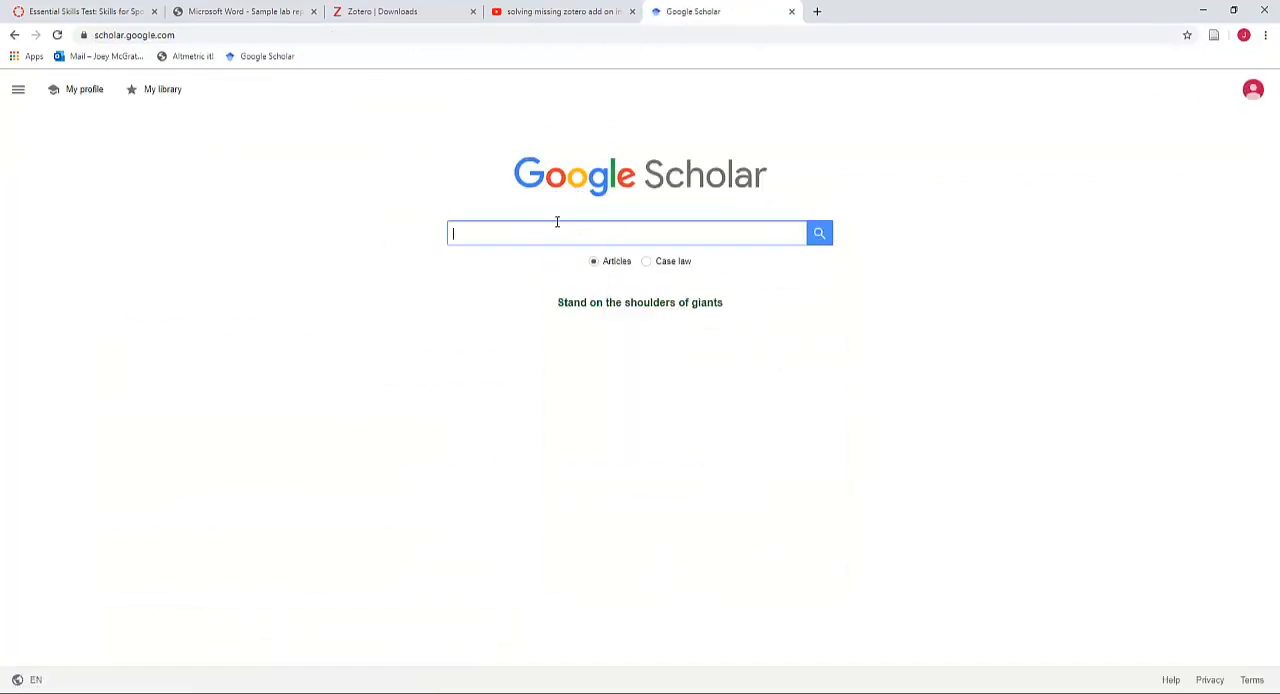
# Find "manukau institute of technology" in Google Scholar's library links and save the settings with its library selected
pyautogui.click(18, 89)
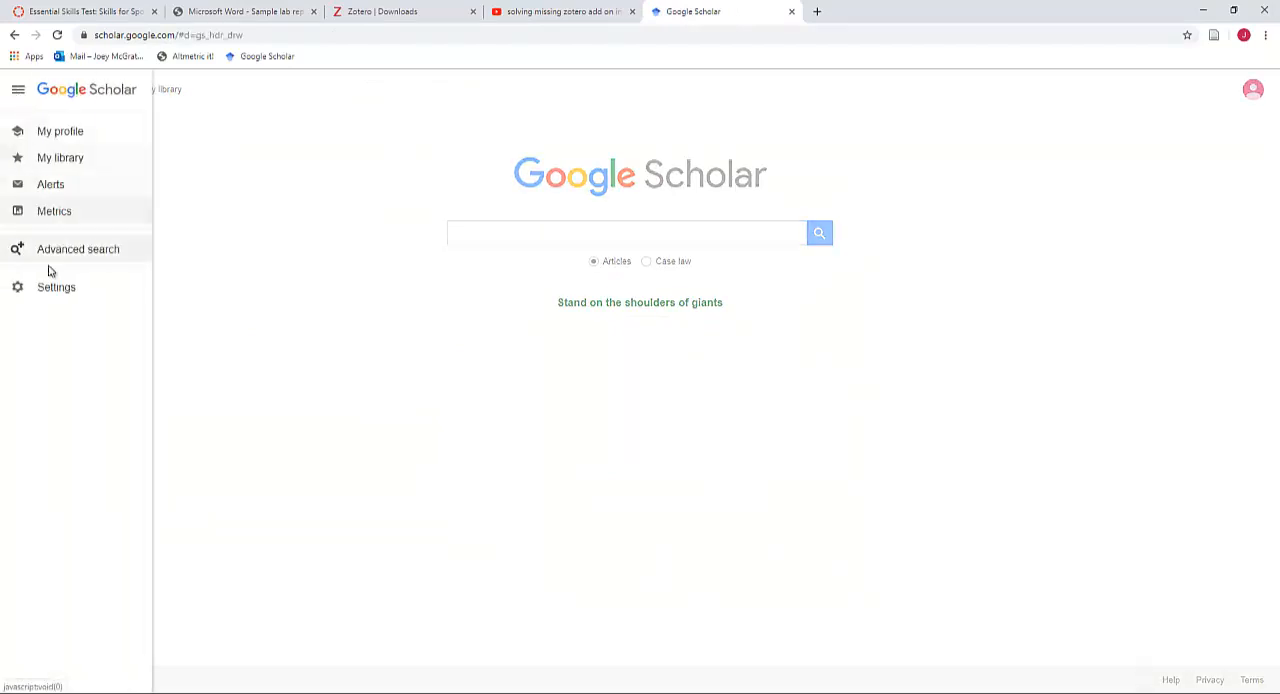
pyautogui.click(57, 288)
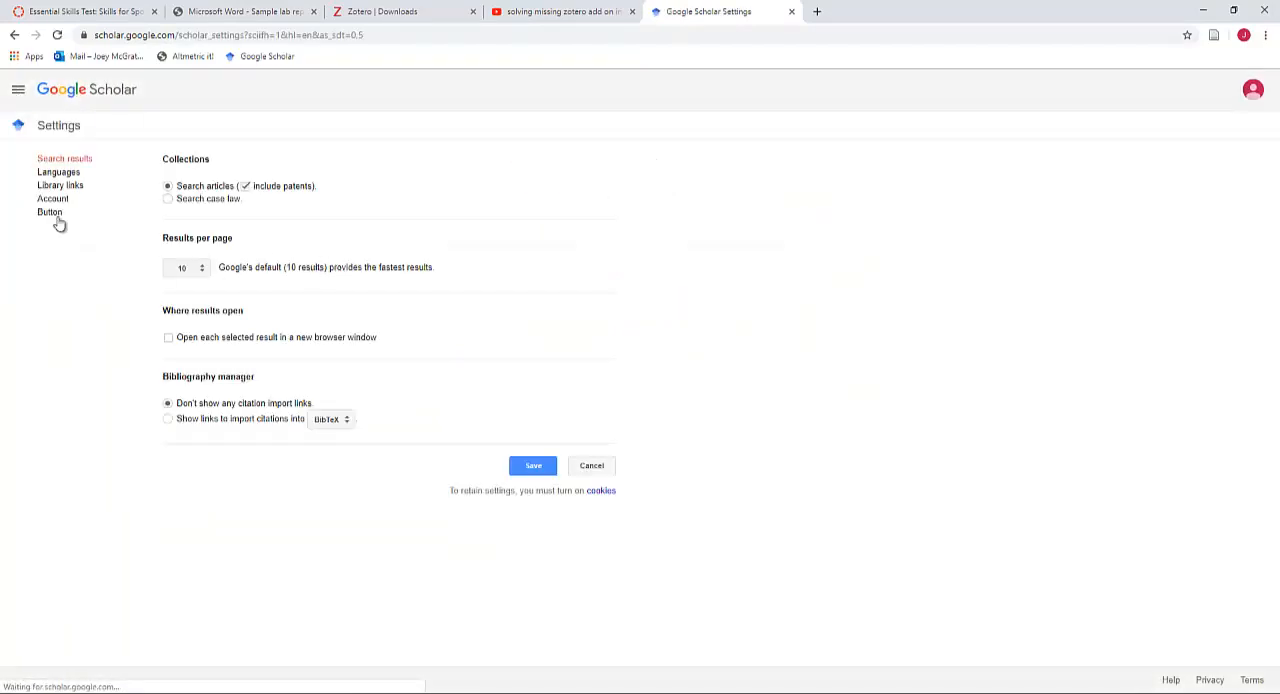
pyautogui.click(45, 187)
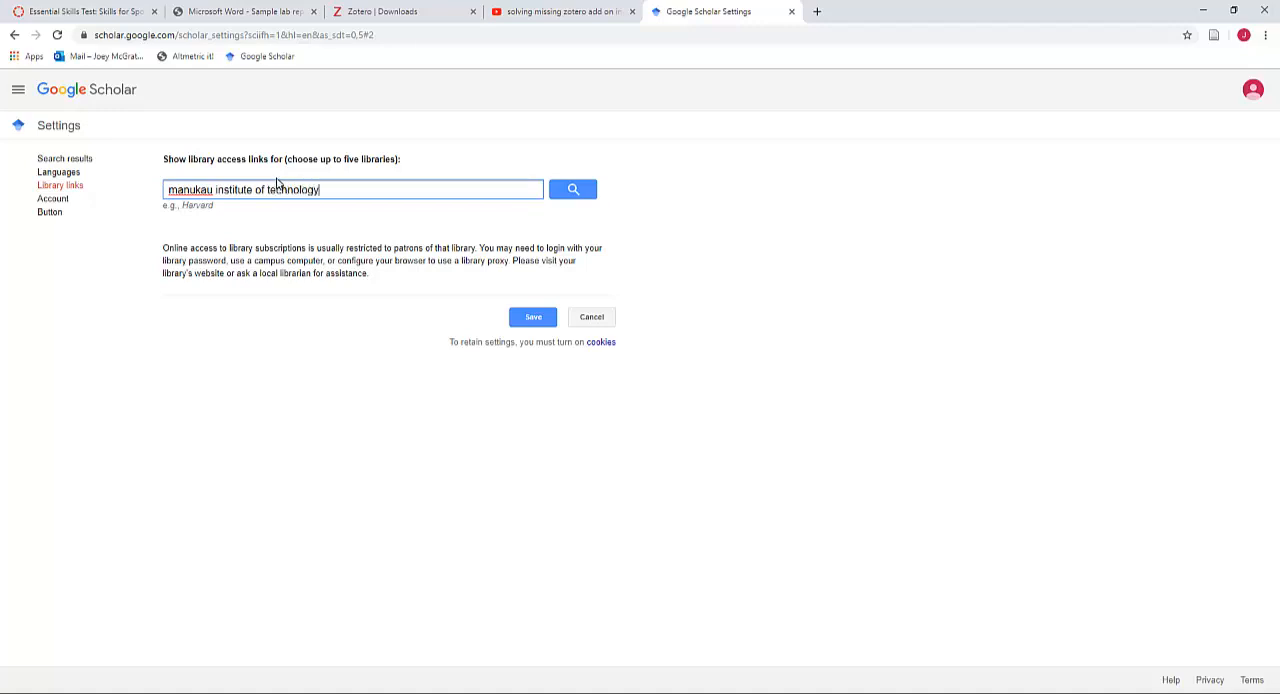
pyautogui.click(574, 195)
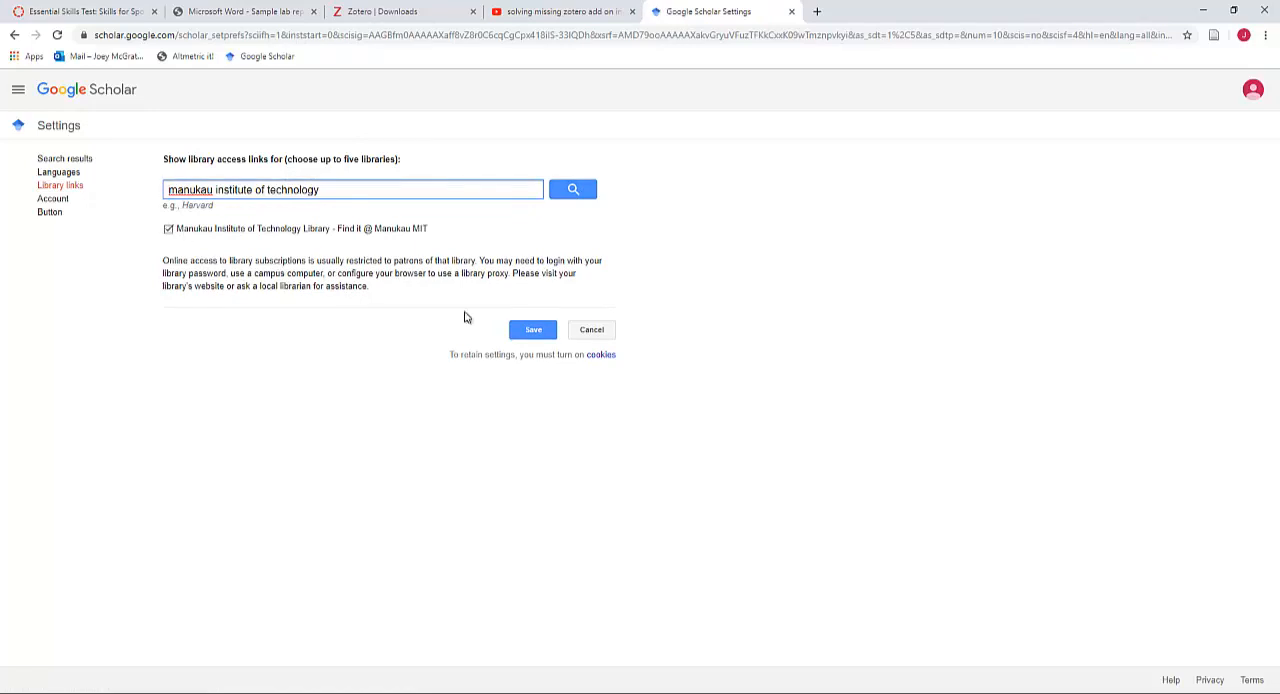
pyautogui.click(533, 334)
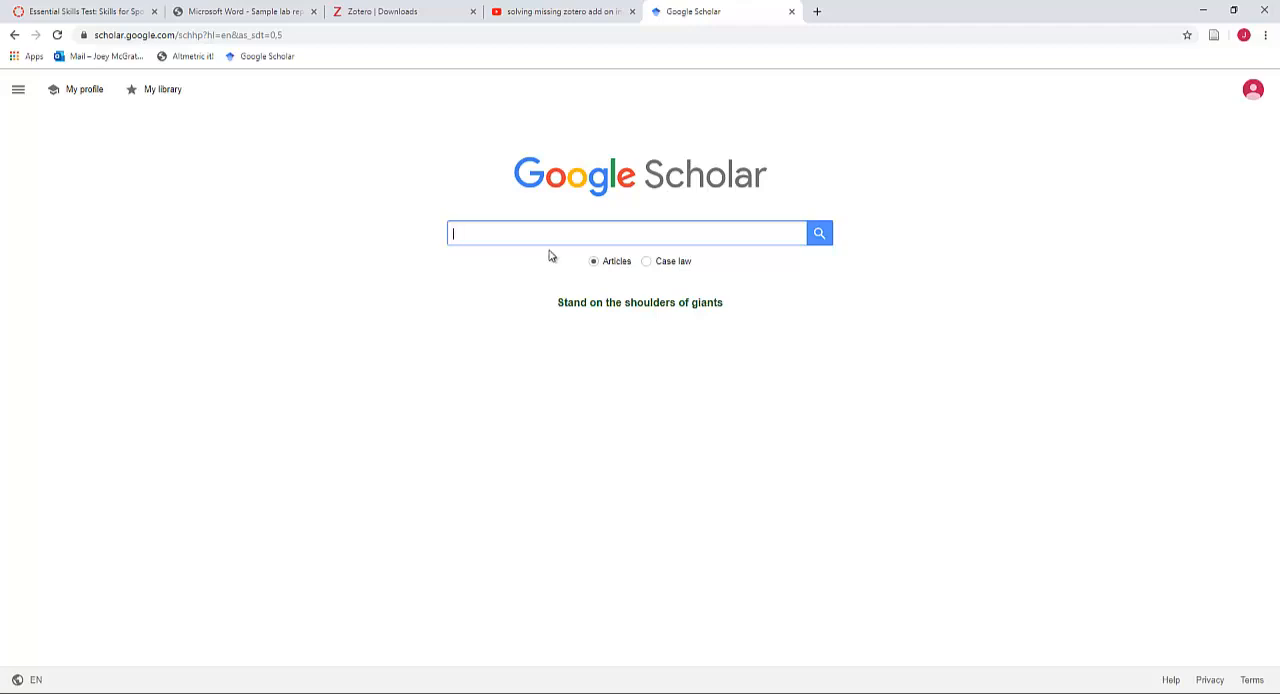
# Search Google Scholar for the title of reference 1 copied from the Word document, "Mindfulness in coaching: philosophy, psychology, or just a useful skill?"
pyautogui.hotkey('alt', 'Tab')
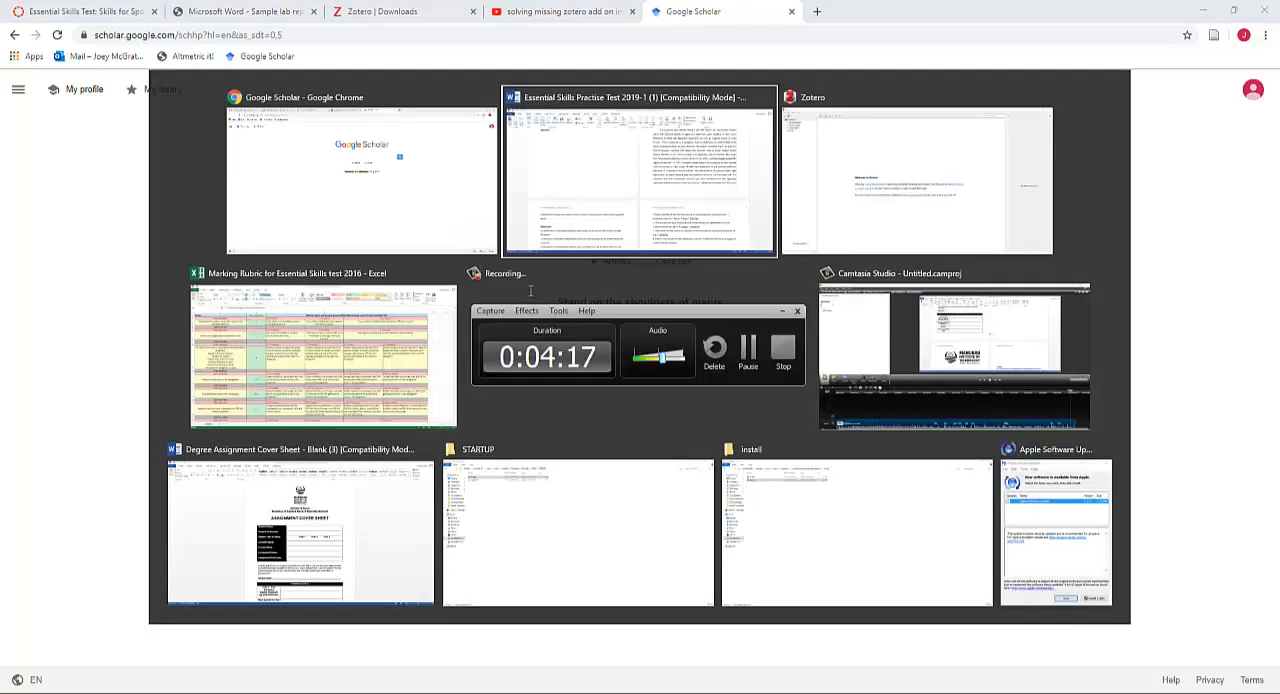
pyautogui.scroll(-1, 341, 538)
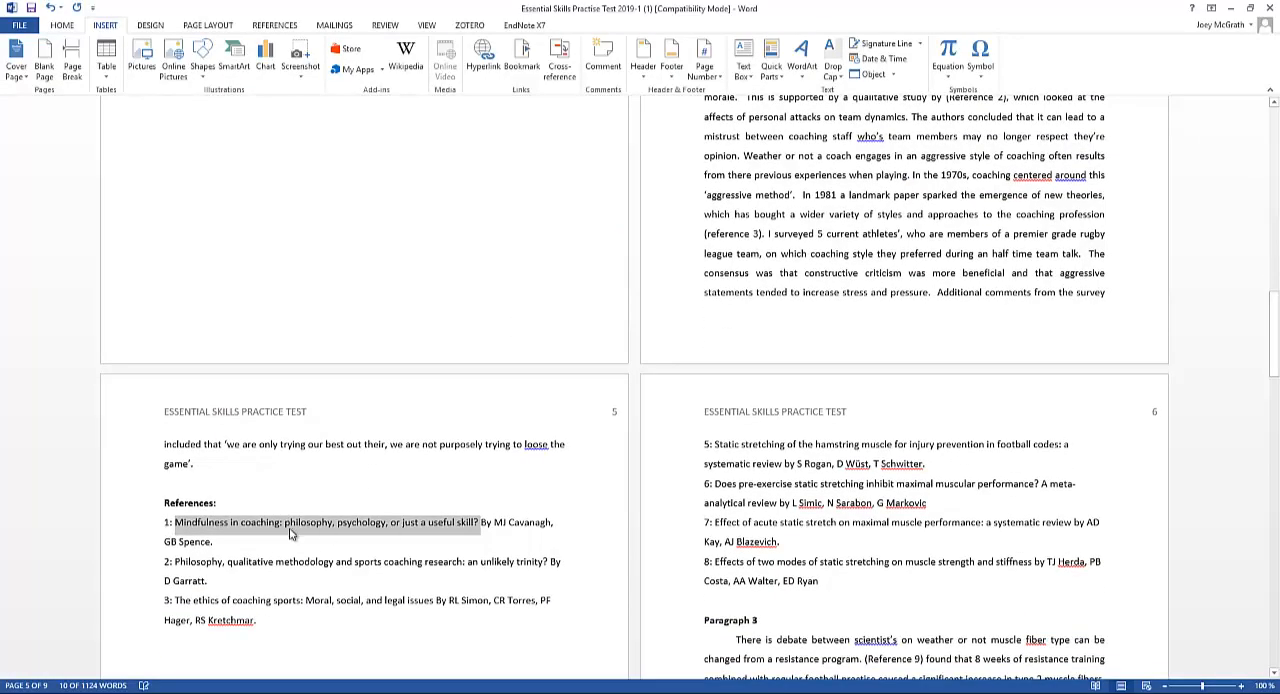
pyautogui.hotkey('alt', 'Tab')
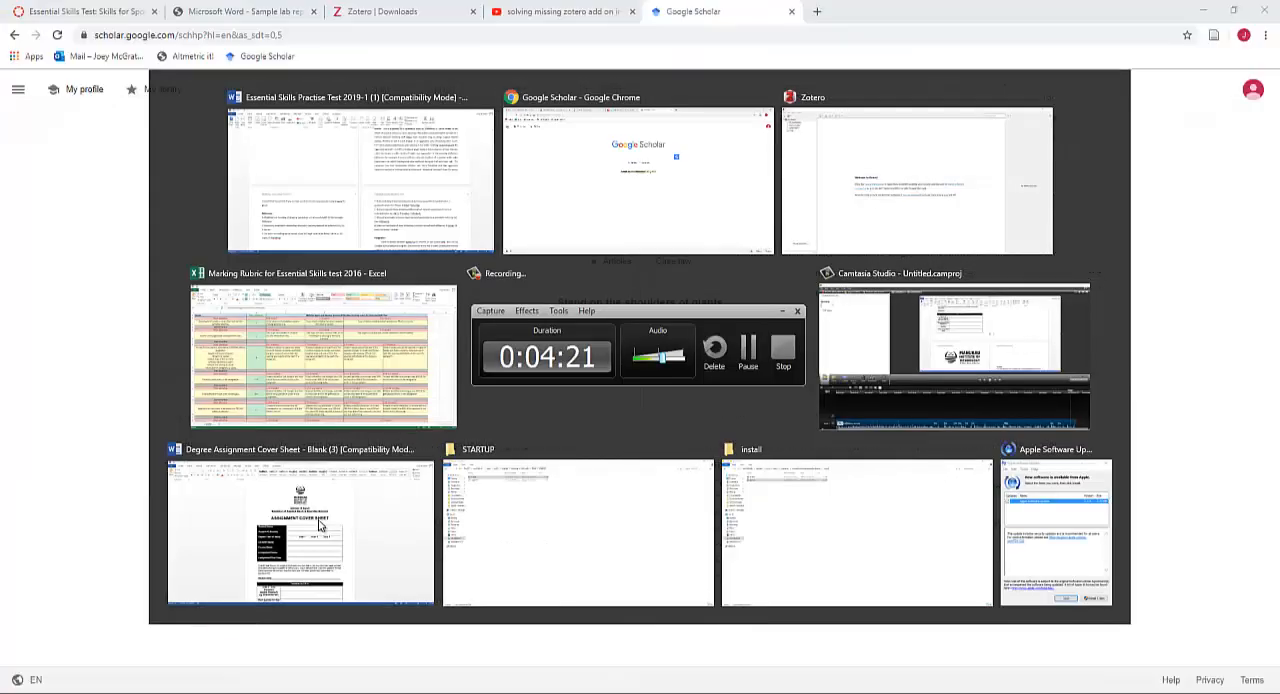
pyautogui.hotkey('ctrl', 'v')
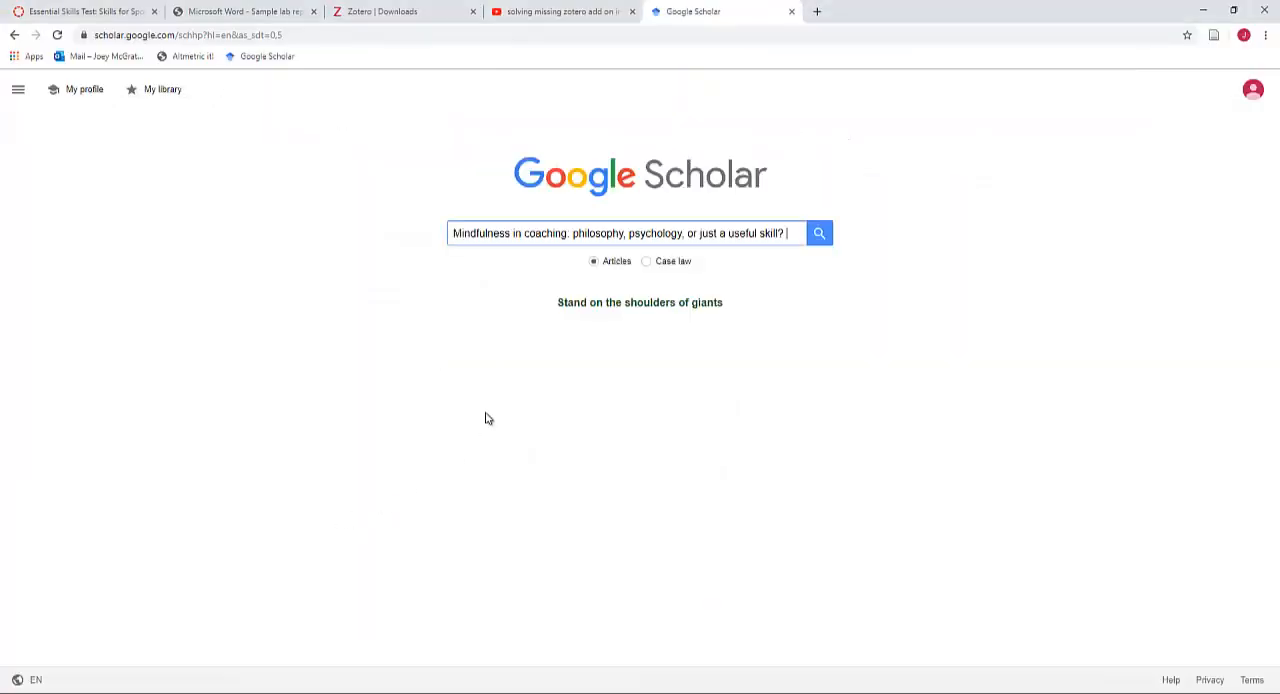
pyautogui.press('Return')
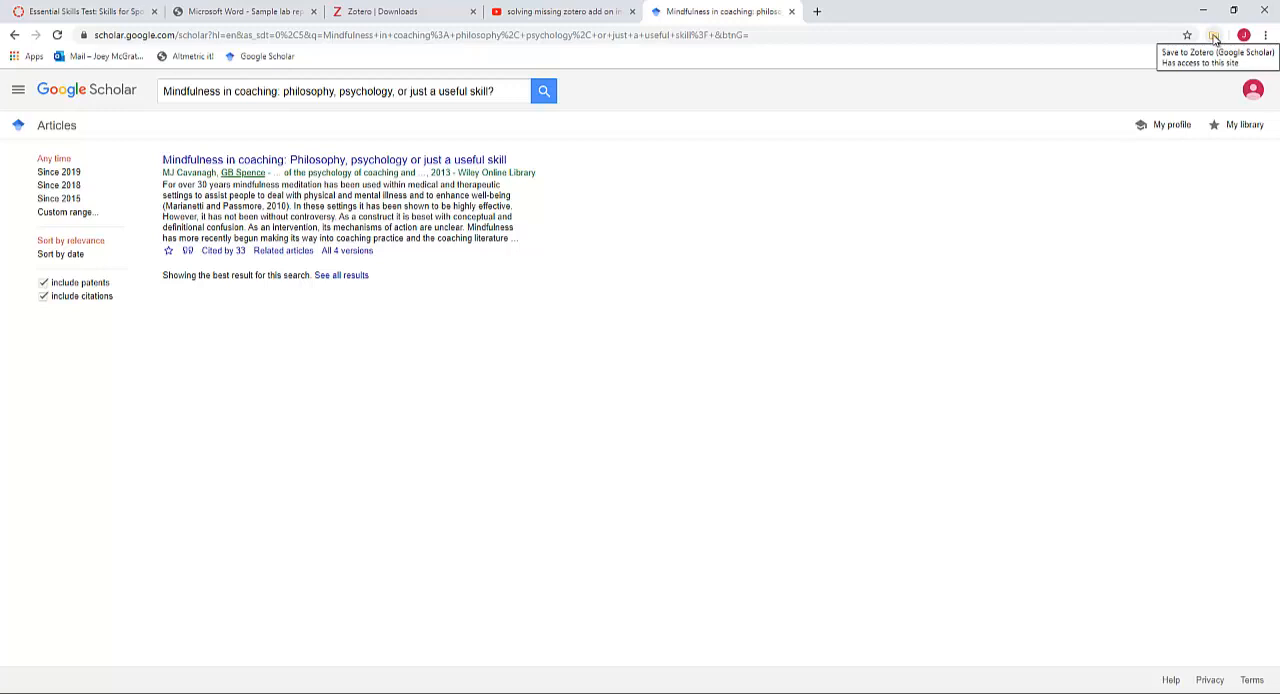
# Save the "Mindfulness in coaching" article to My Library with the Zotero Connector and view the entry in Zotero
pyautogui.click(1214, 36)
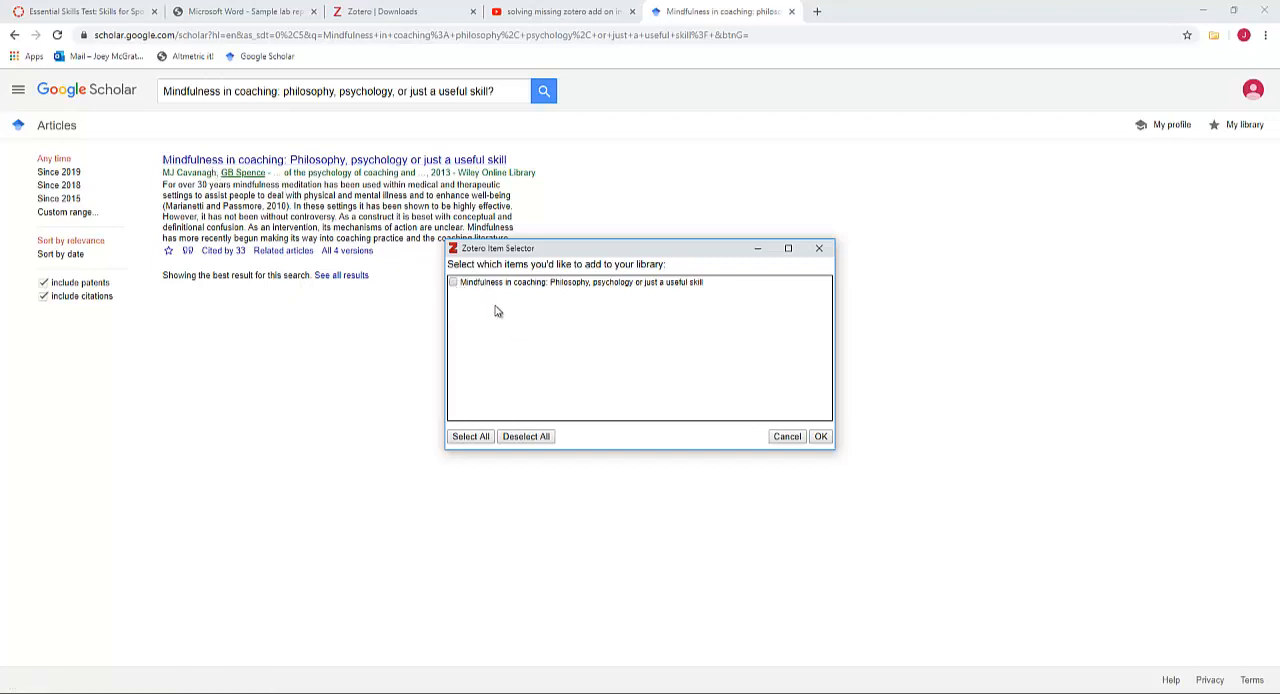
pyautogui.click(453, 282)
pyautogui.click(820, 437)
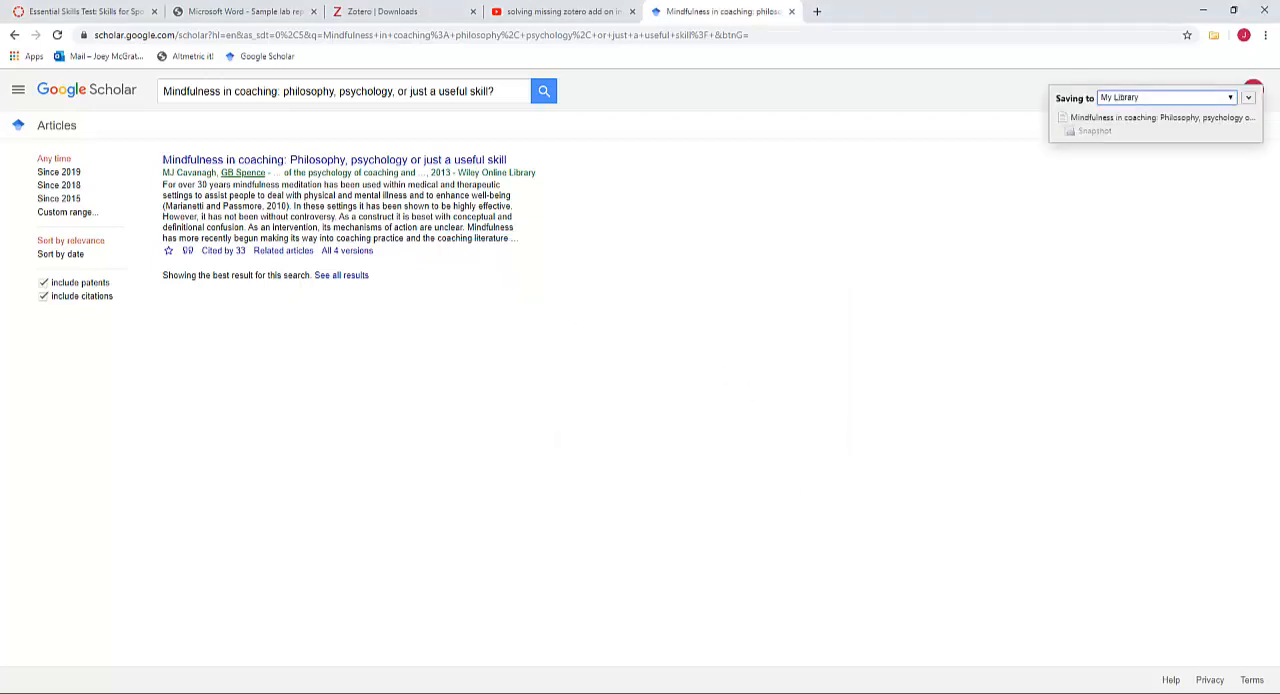
pyautogui.click(346, 693)
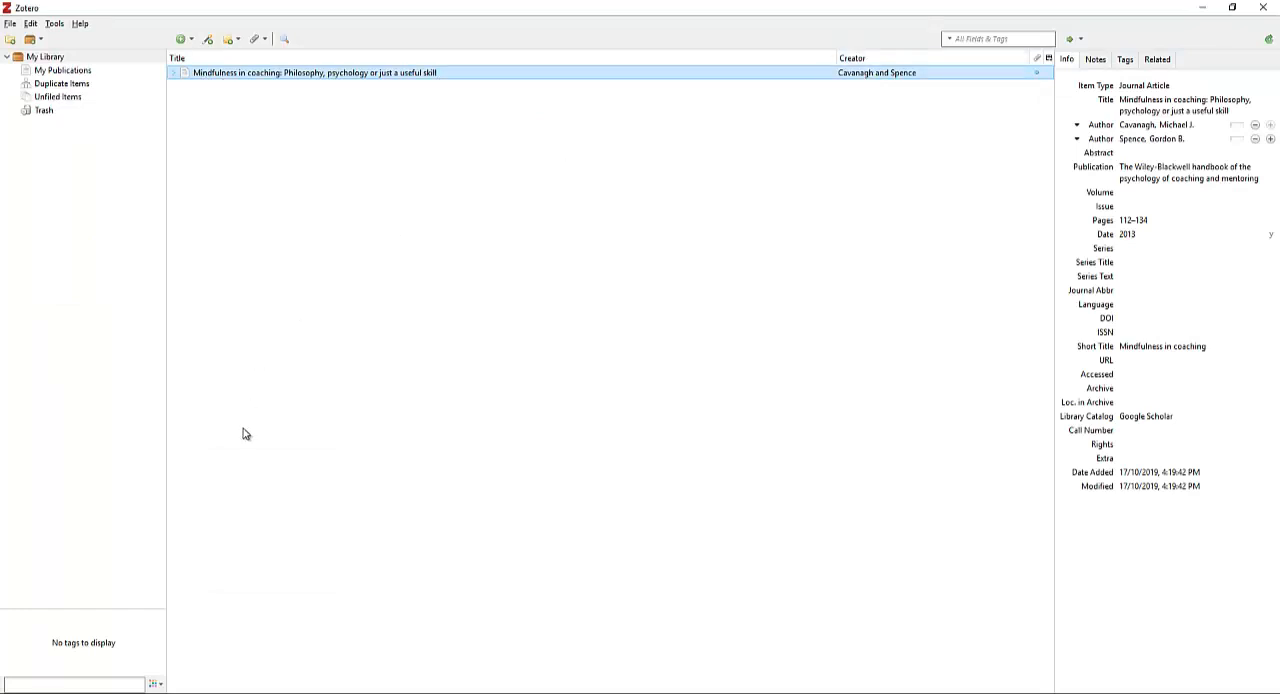
# Switch to the Essential Skills Practice Test in Word and delete the "(Reference 1)" placeholder from Paragraph 1
pyautogui.hotkey('alt', 'Tab')
pyautogui.press('Tab')
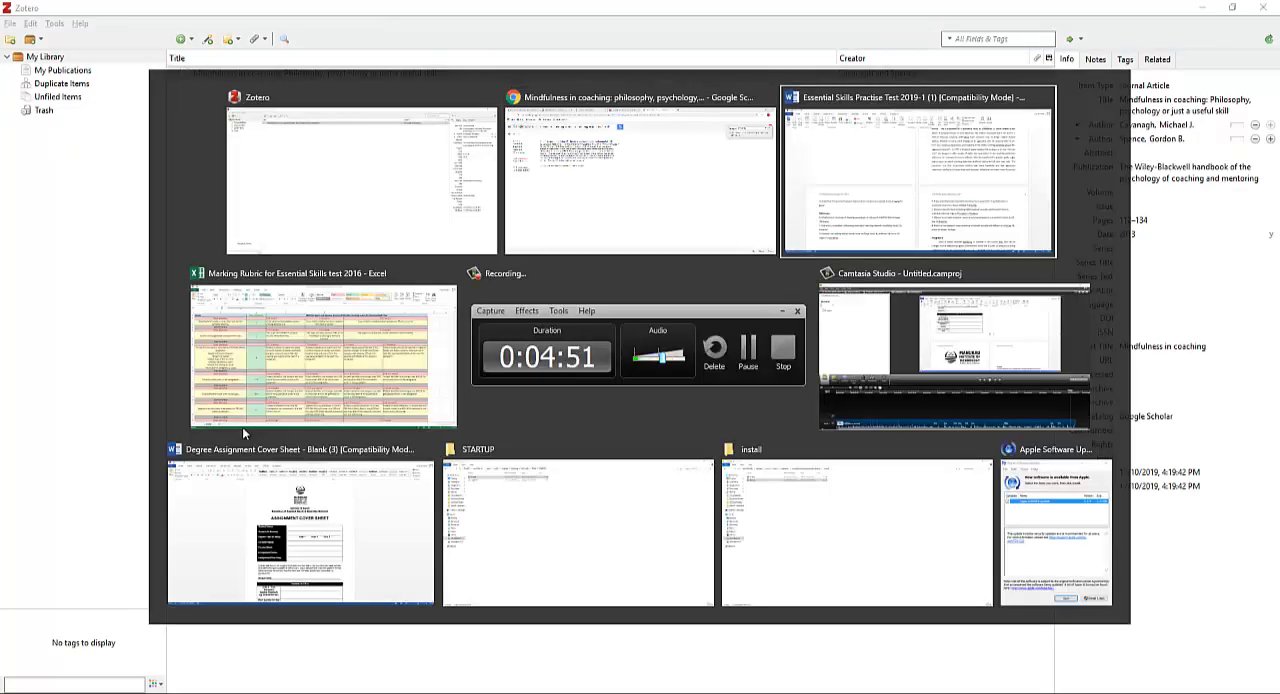
pyautogui.scroll(3, 519, 361)
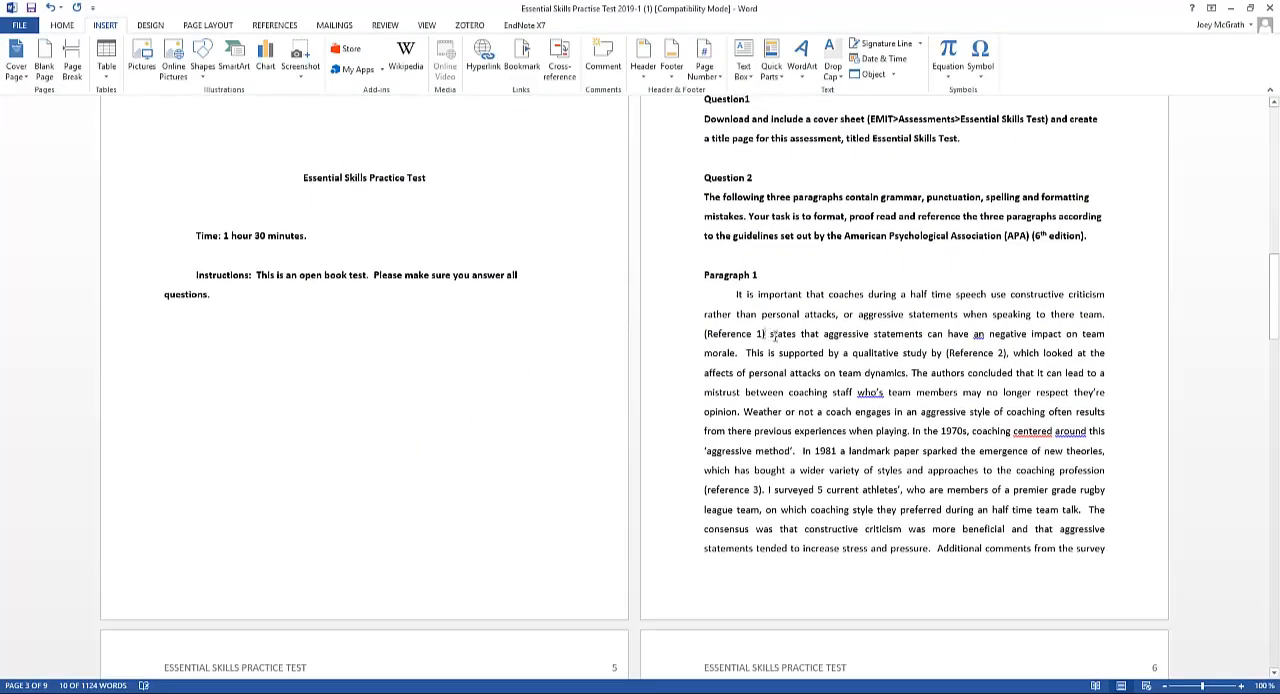
pyautogui.press('BackSpace')
pyautogui.press('BackSpace')
pyautogui.press('BackSpace')
pyautogui.press('BackSpace')
pyautogui.press('BackSpace')
pyautogui.press('BackSpace')
pyautogui.press('BackSpace')
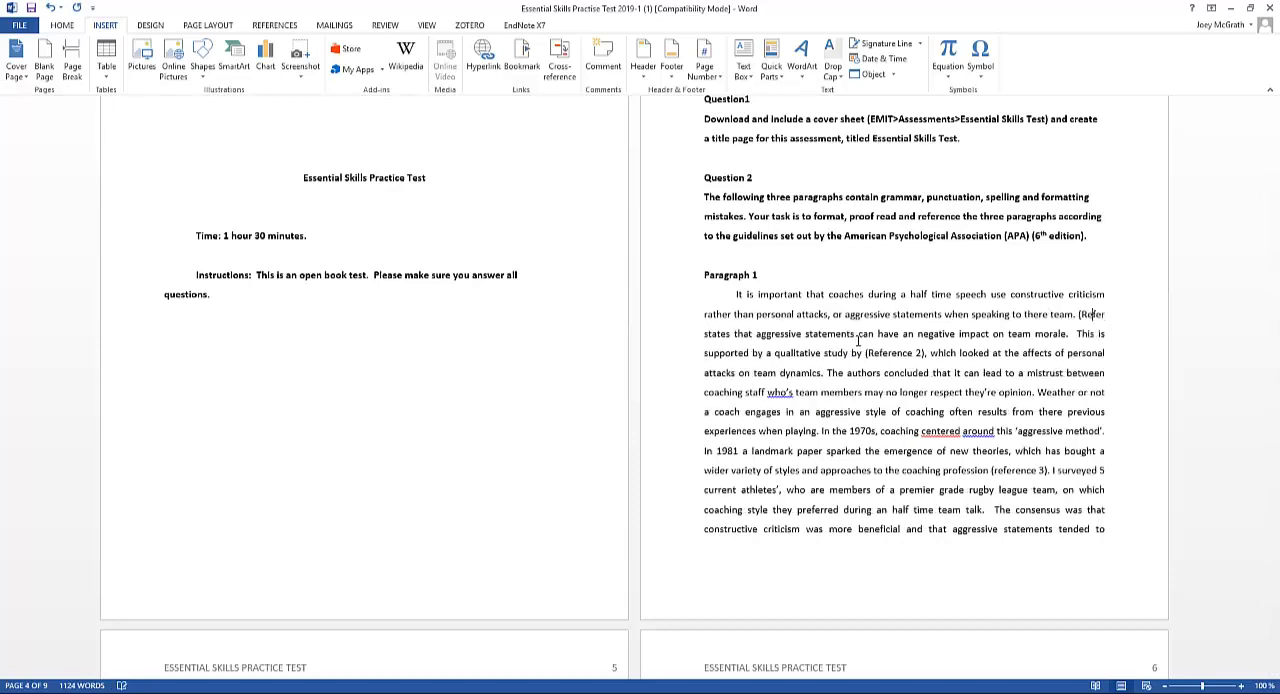
pyautogui.press('BackSpace')
pyautogui.press('BackSpace')
pyautogui.press('BackSpace')
pyautogui.press('BackSpace')
pyautogui.press('BackSpace')
pyautogui.press('BackSpace')
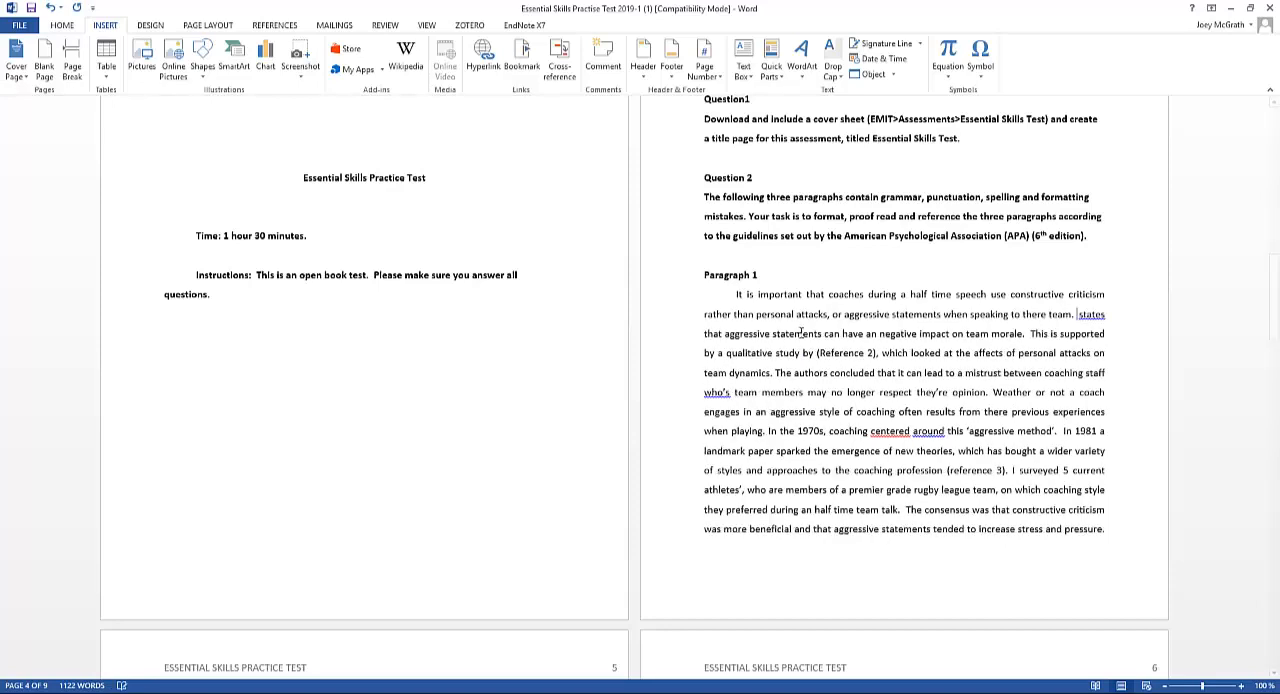
# Start a Zotero citation at the cleared spot and set the document's citation style to American Psychological Association 6th edition
pyautogui.click(472, 27)
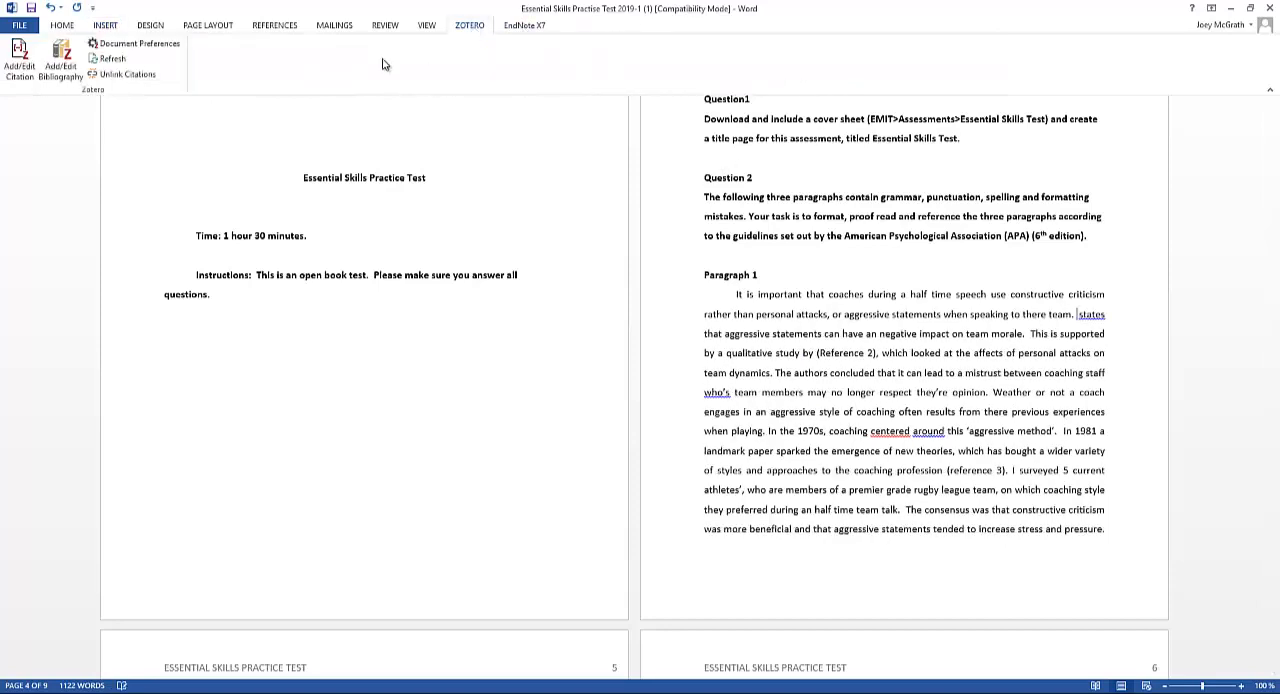
pyautogui.click(18, 72)
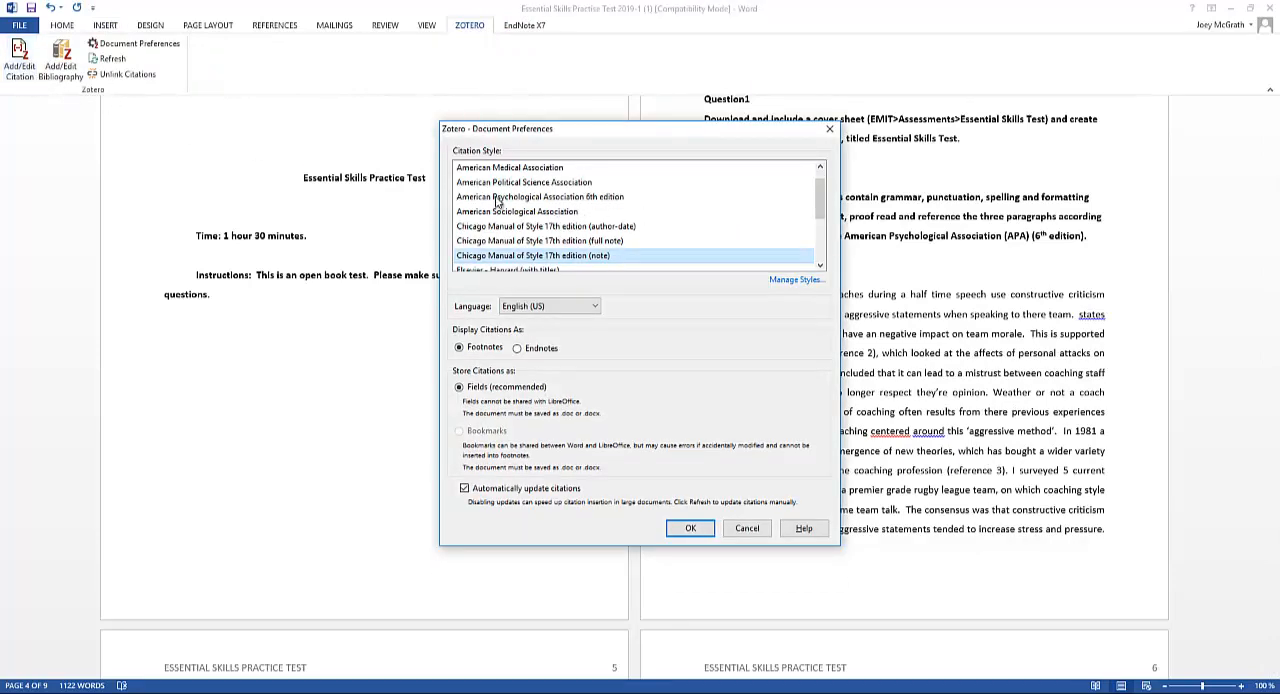
pyautogui.click(603, 197)
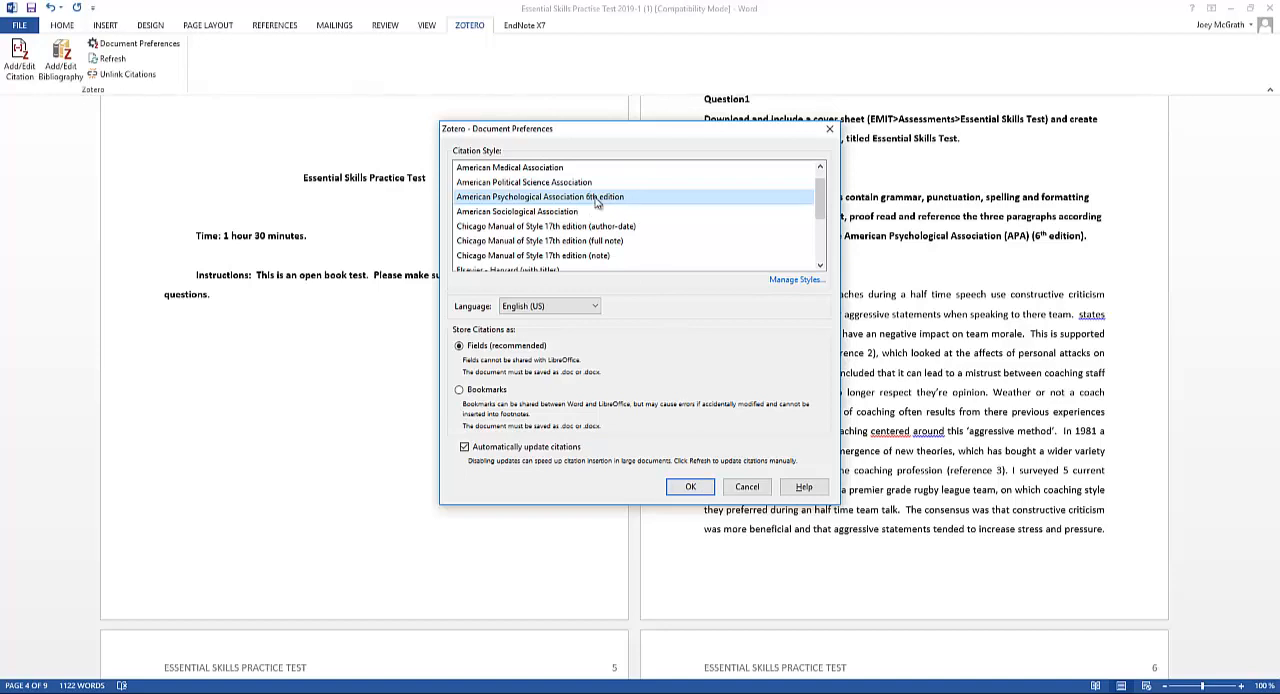
pyautogui.click(689, 490)
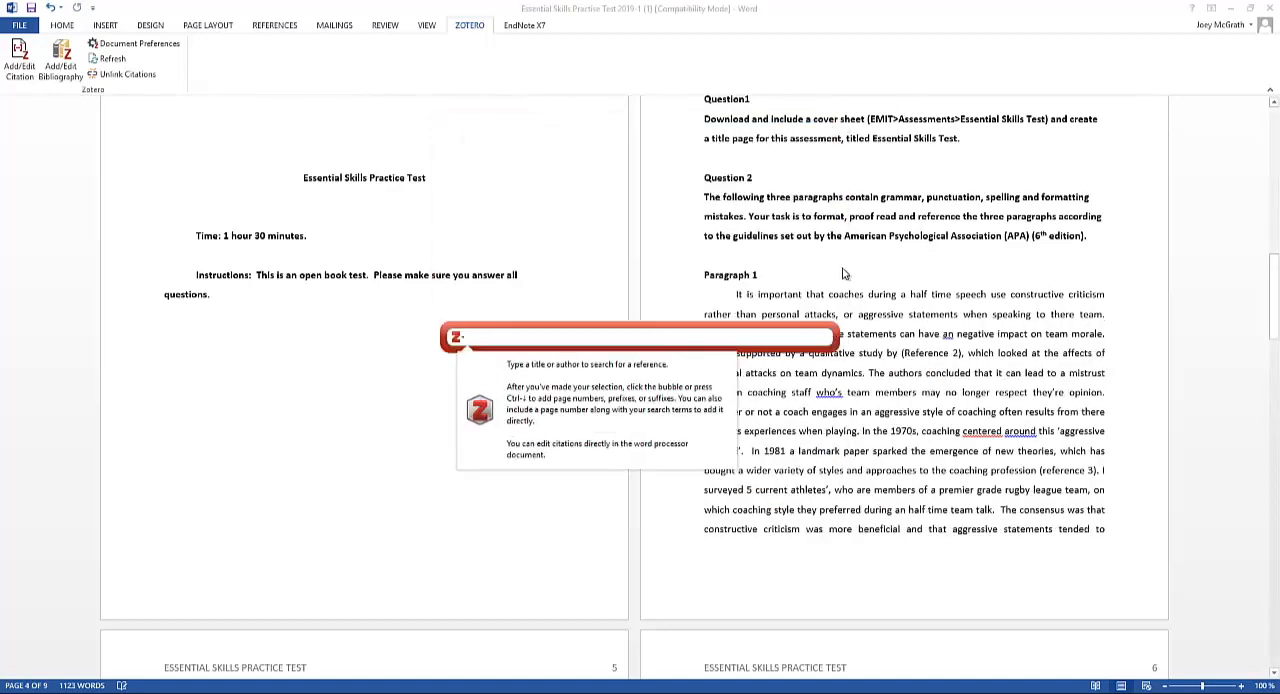
# Find the "Mindfulness in coaching" article in the Zotero citation search with "ca" and insert its citation in Paragraph 1
pyautogui.write('ca')
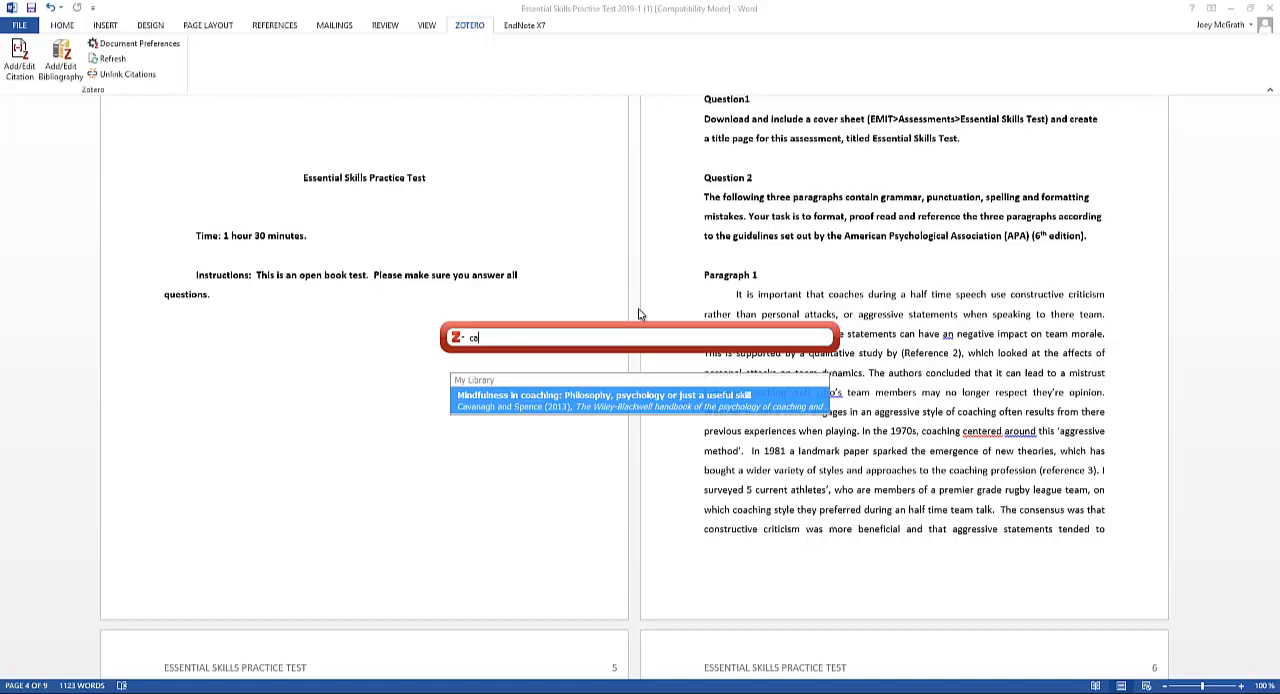
pyautogui.press('Return')
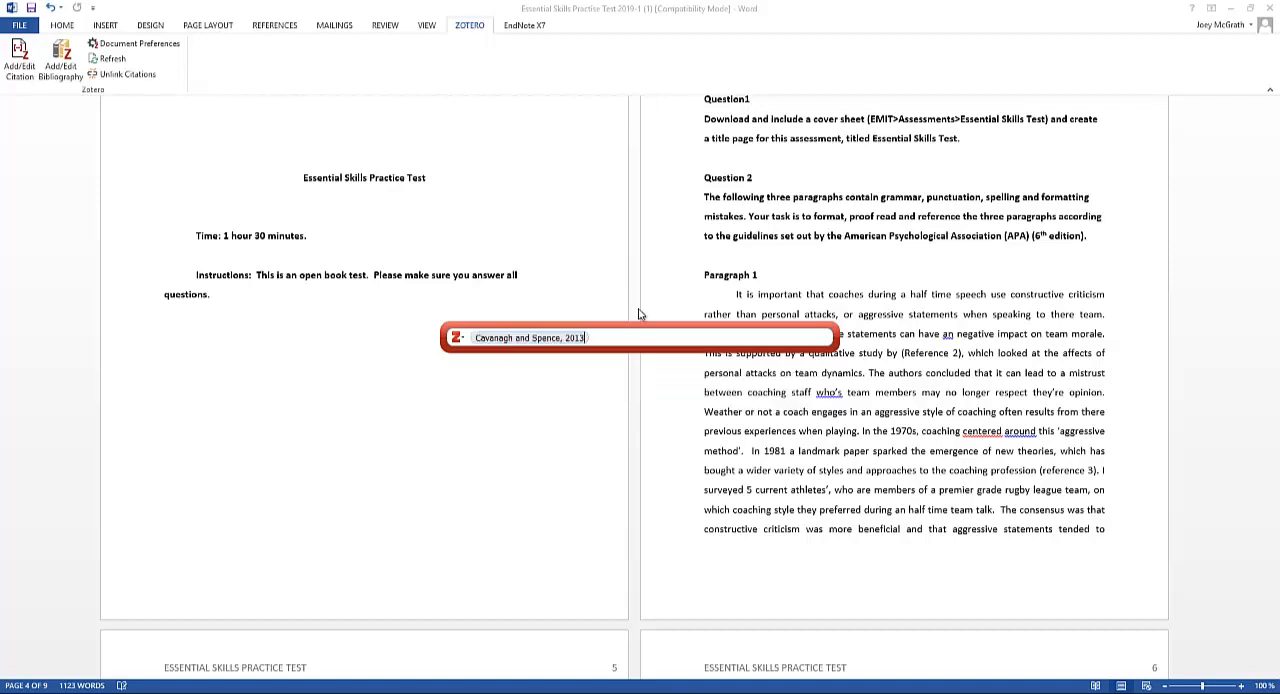
pyautogui.press('Return')
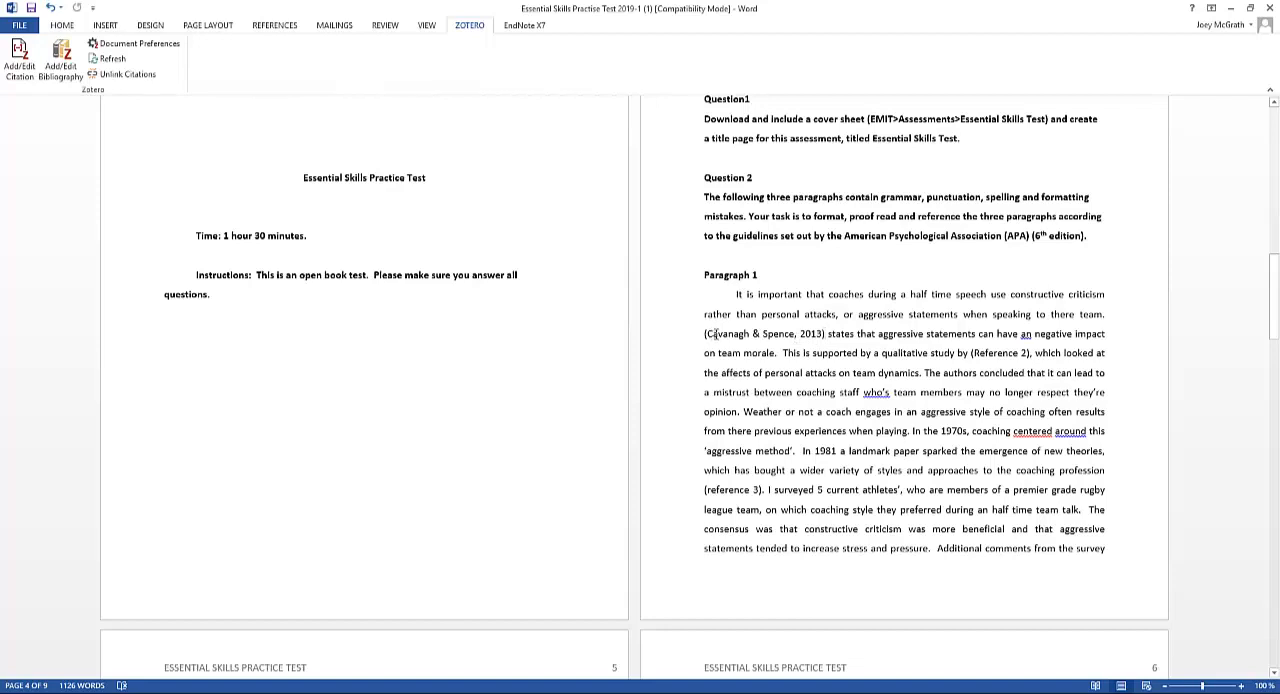
# Edit the inserted citation to narrative form, removing the opening bracket and comma and enclosing only the year 2013 in parentheses
pyautogui.press('Home')
pyautogui.moveTo(705, 333); pyautogui.dragTo(824, 334)
pyautogui.press('BackSpace')
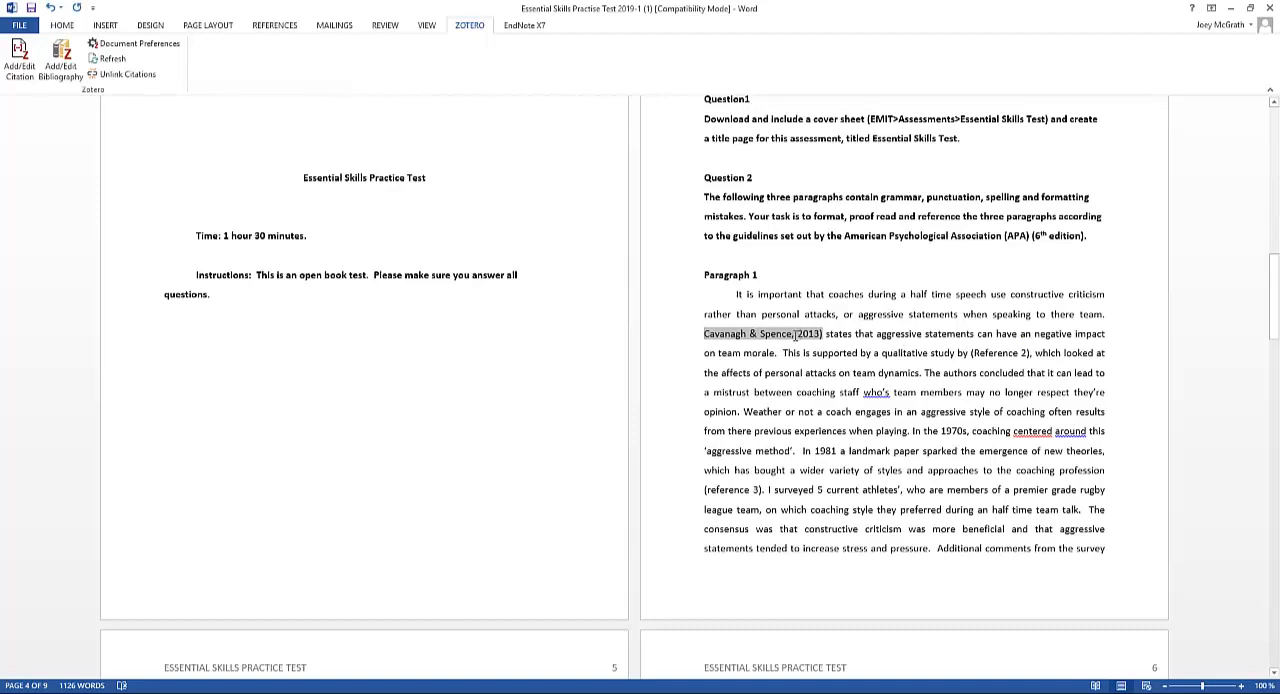
pyautogui.press('BackSpace')
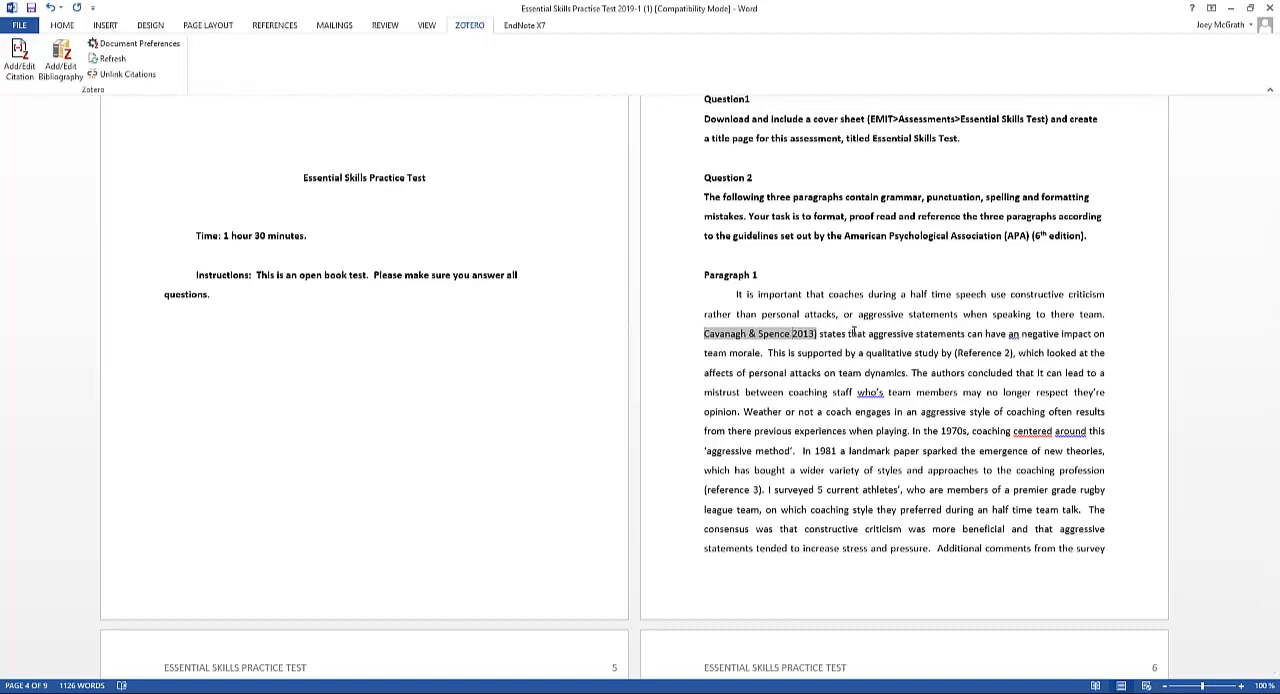
pyautogui.write('(')
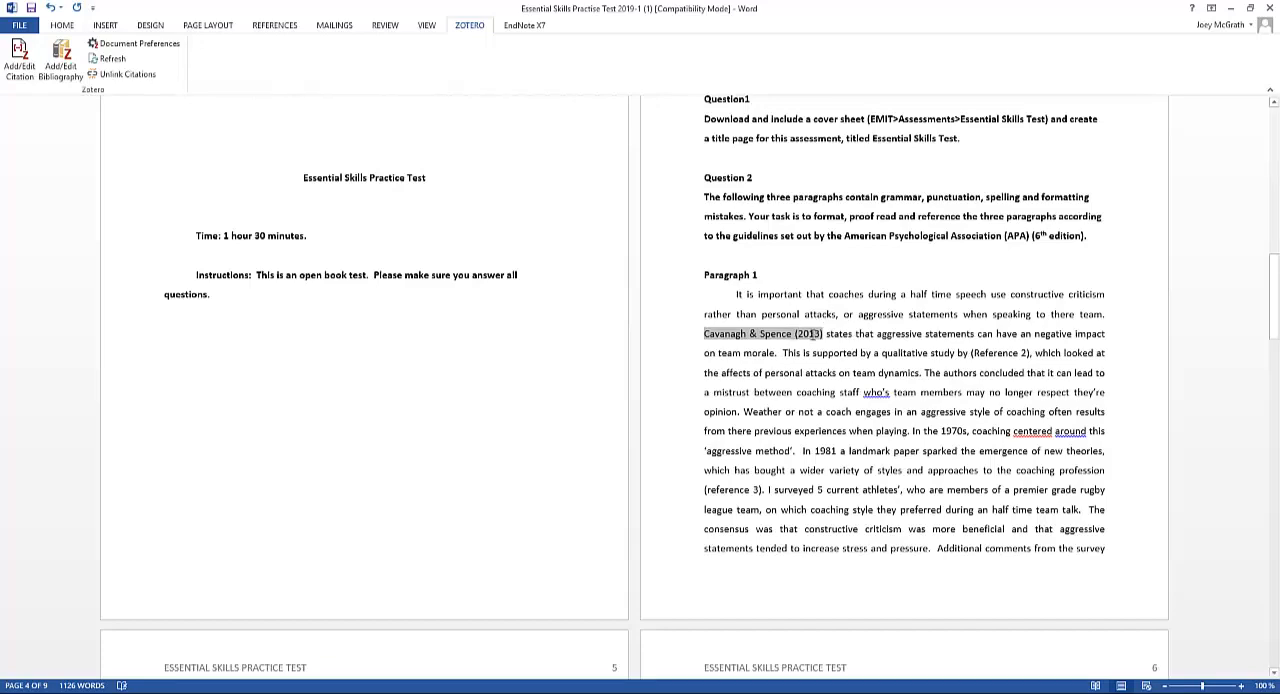
pyautogui.click(828, 334)
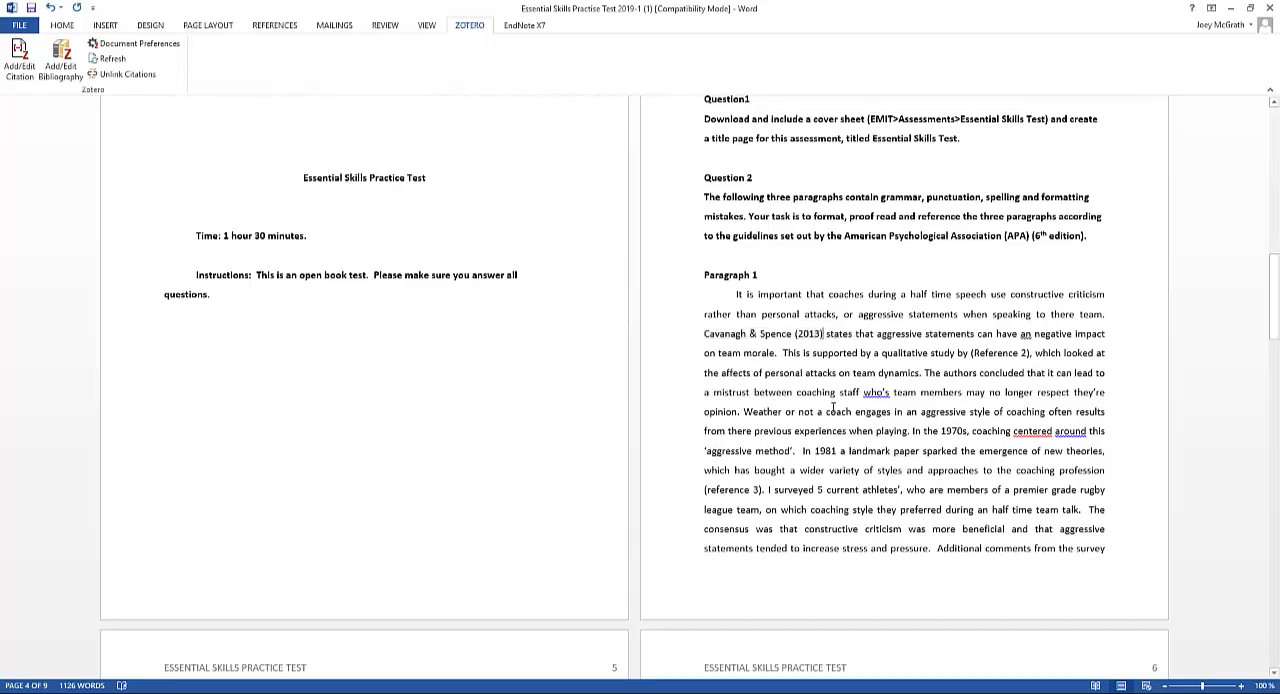
# Add the heading "References" below Question 4 at the end of the document and make it bold and centred
pyautogui.scroll(-8, 832, 417)
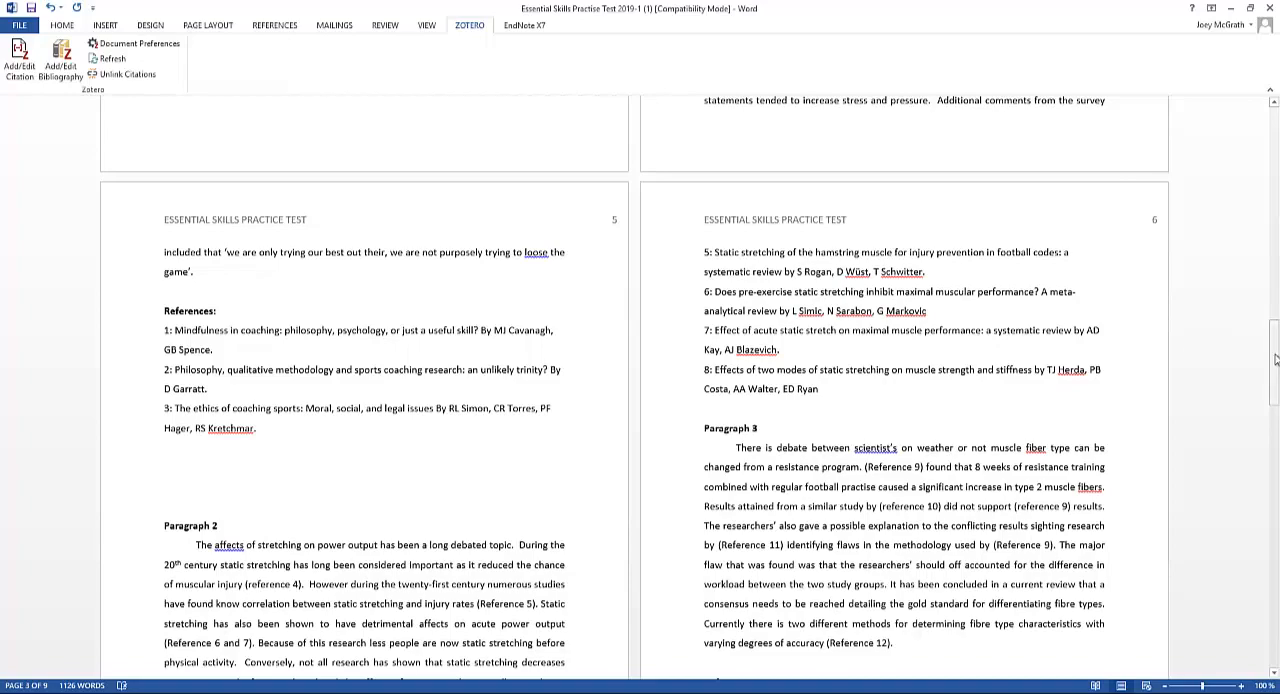
pyautogui.moveTo(1273, 362); pyautogui.dragTo(1273, 558)
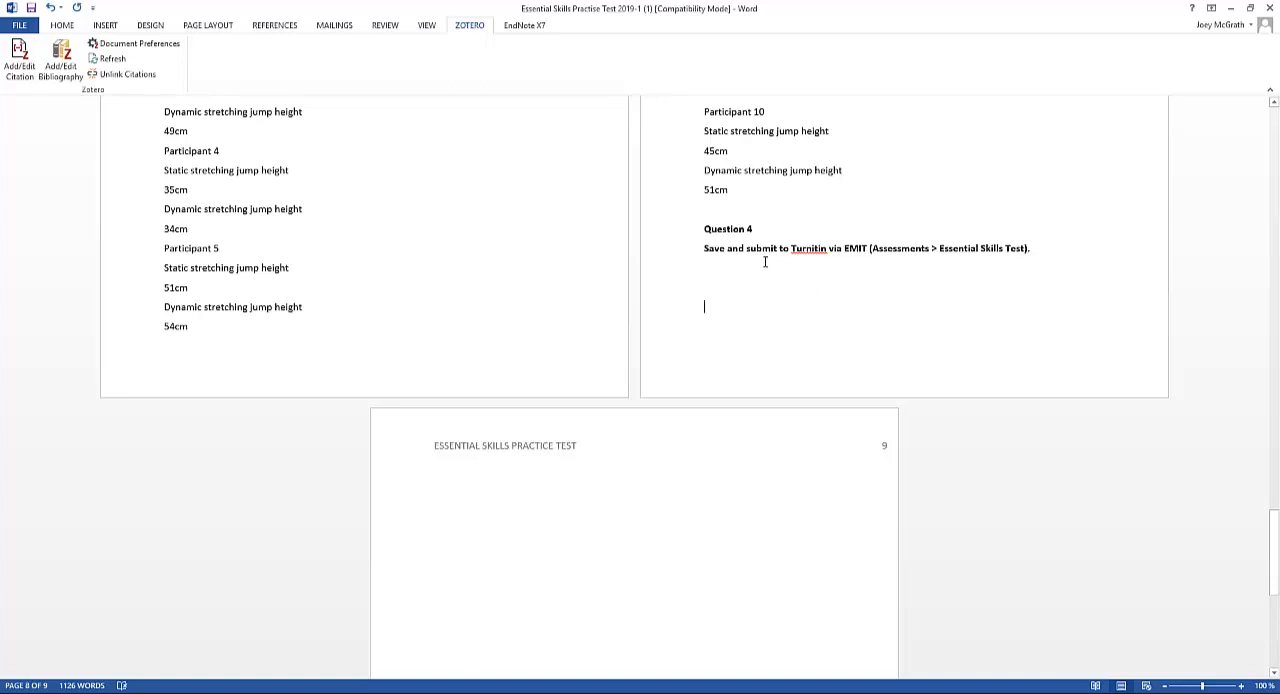
pyautogui.write('eference')
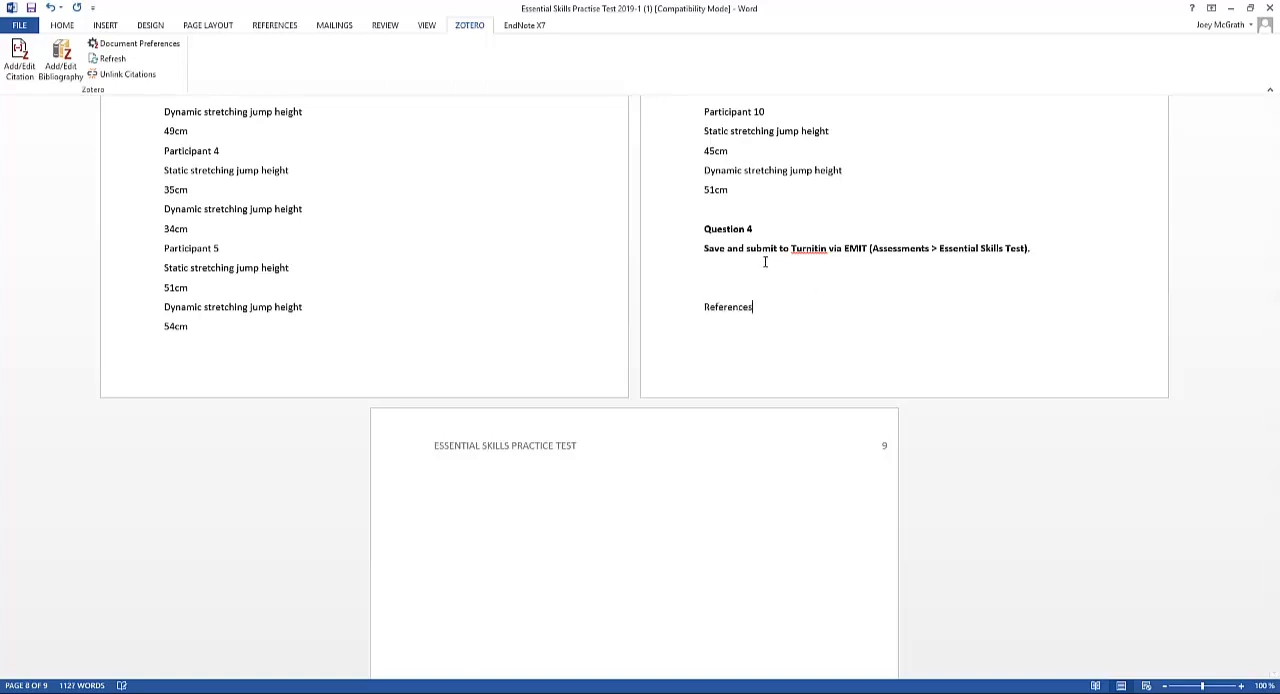
pyautogui.write('s')
pyautogui.doubleClick(709, 307)
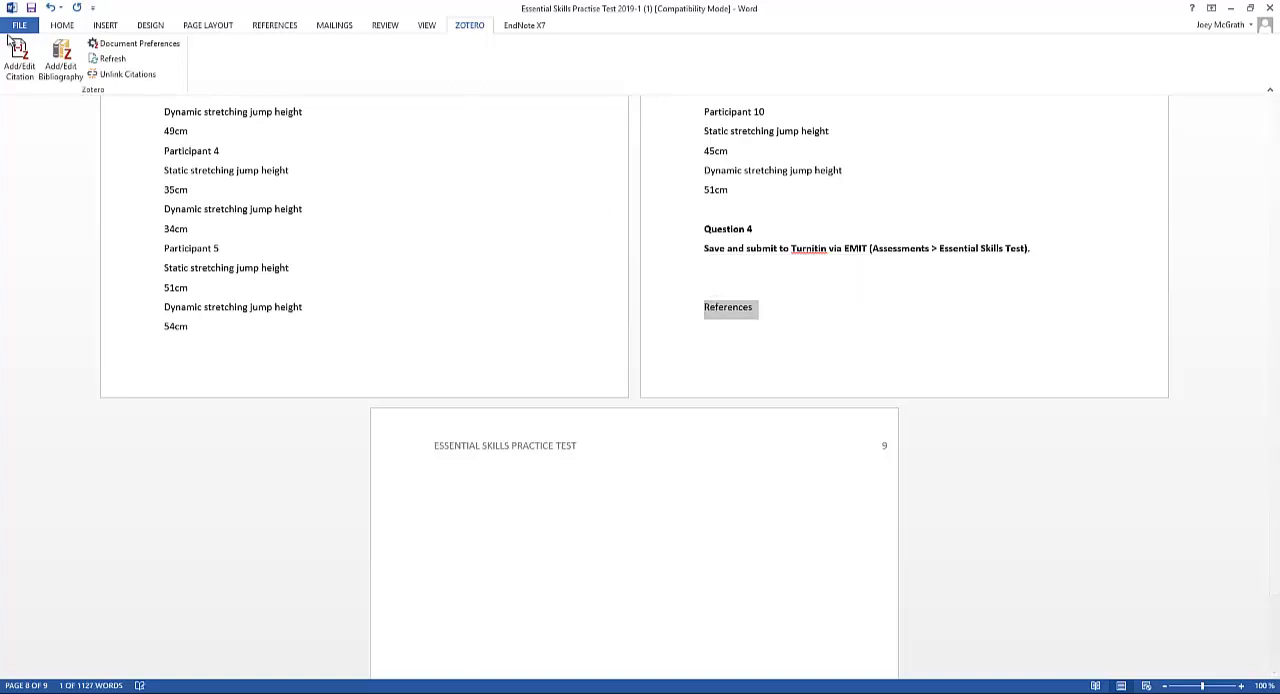
pyautogui.click(62, 25)
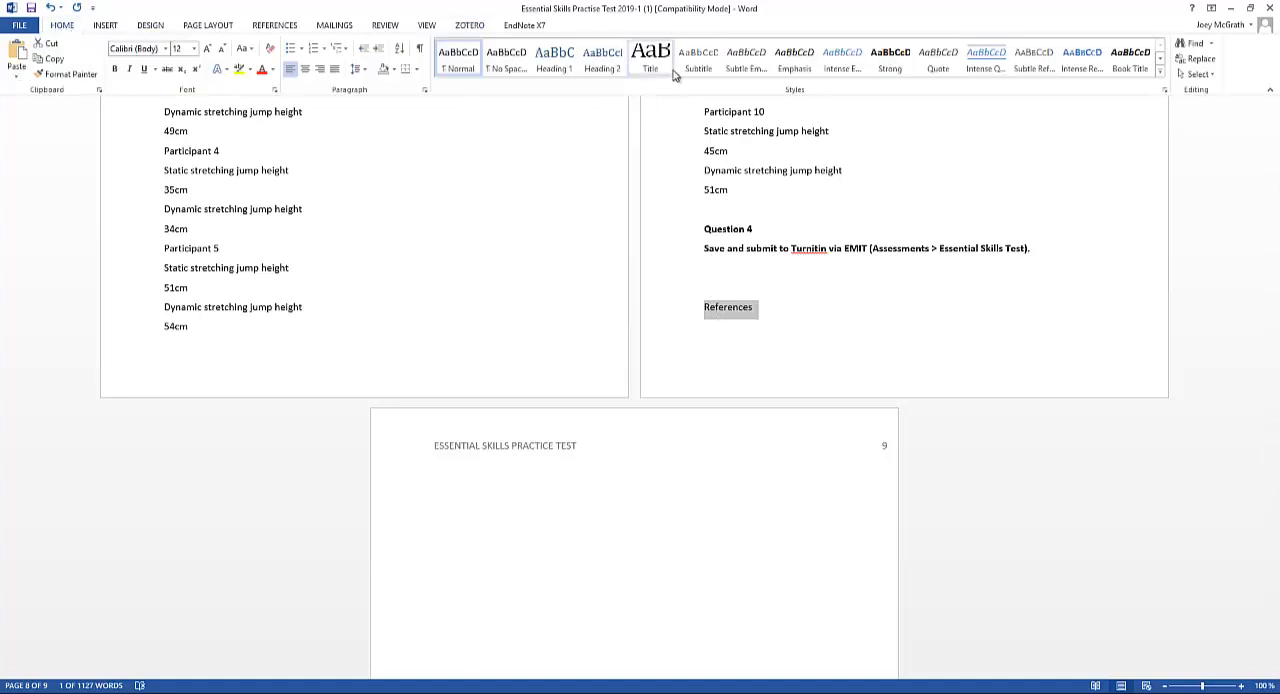
pyautogui.click(114, 68)
pyautogui.click(305, 68)
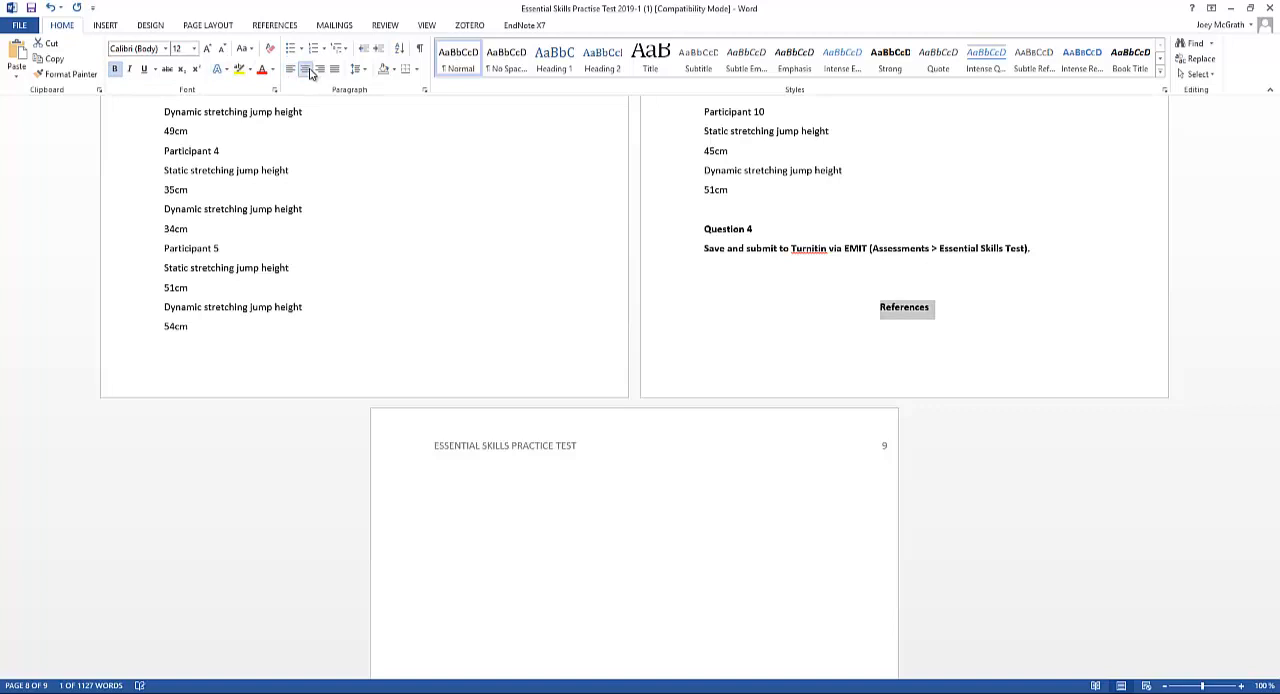
# Insert a page break before the References heading so that it starts on its own page
pyautogui.click(884, 307)
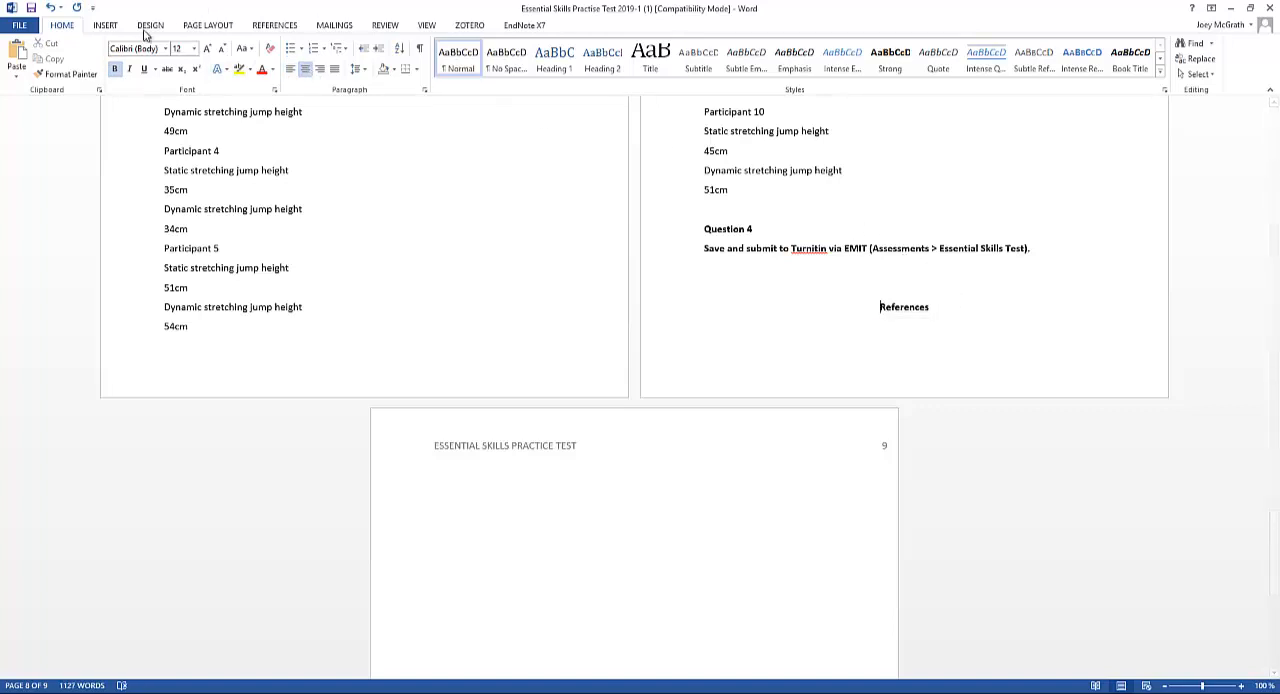
pyautogui.click(110, 26)
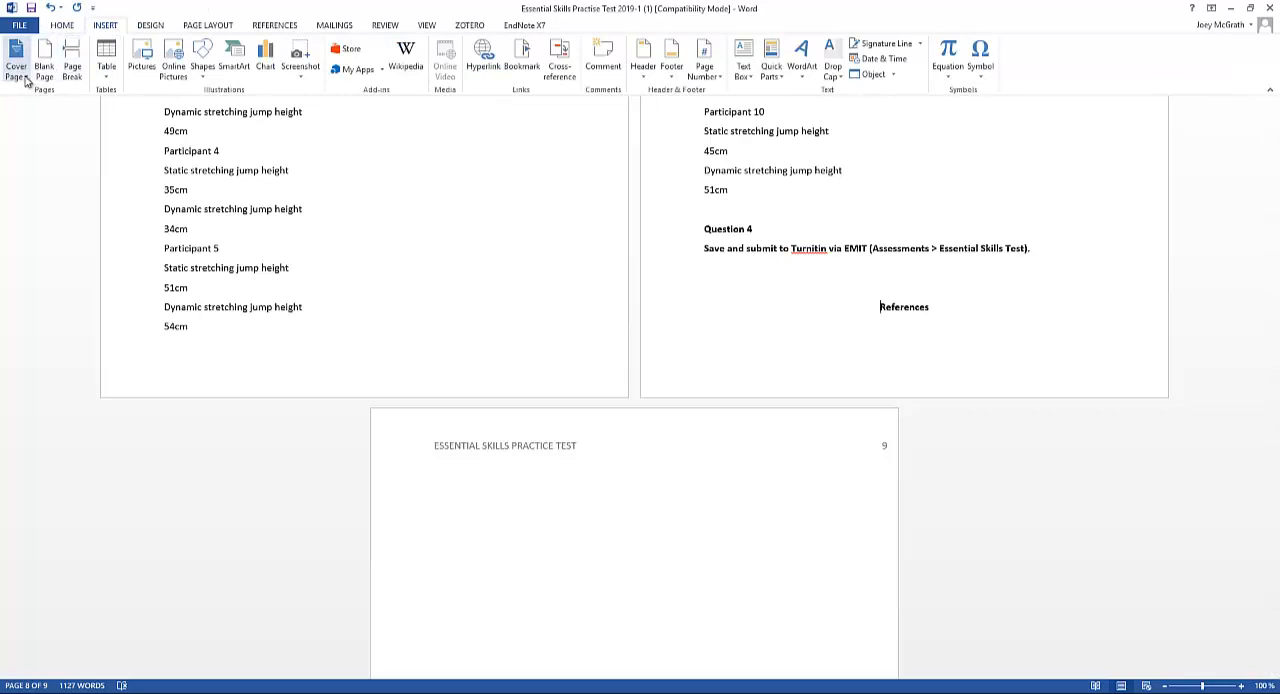
pyautogui.click(72, 74)
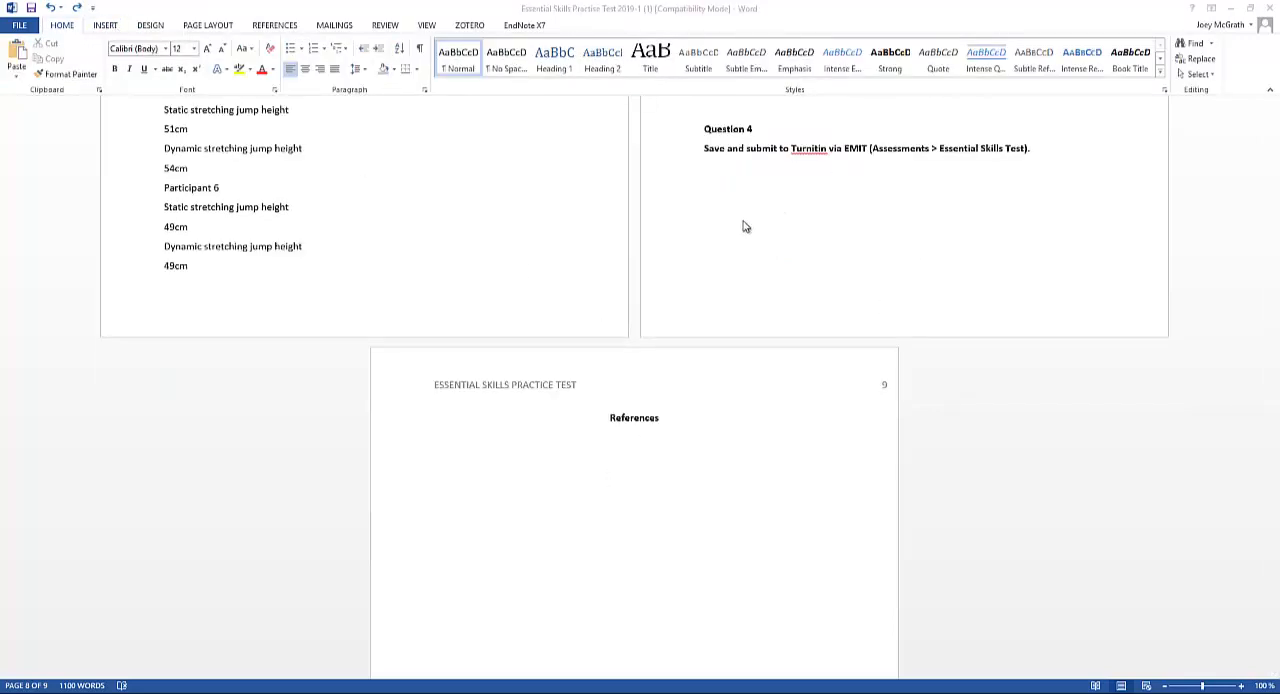
# Enter several filler lines below Question 4 to test how the page break holds the References heading on a separate page
pyautogui.click(755, 193)
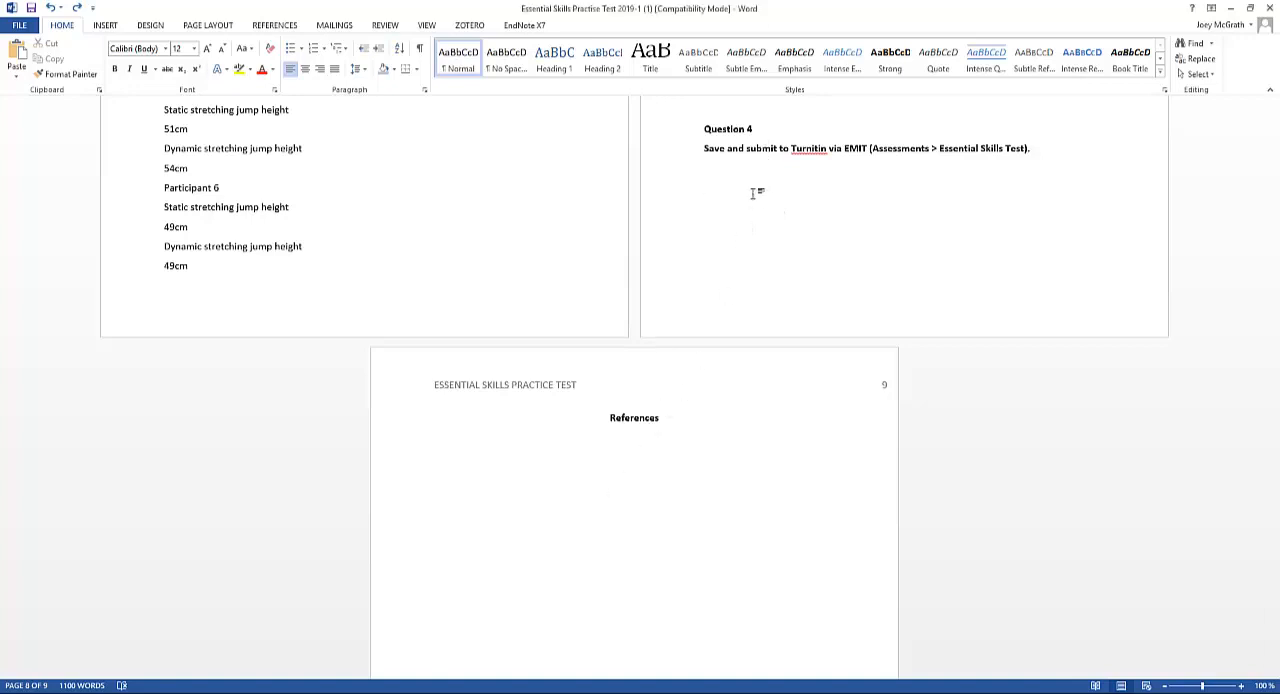
pyautogui.write('Fjsadk f')
pyautogui.press('Return')
pyautogui.write('Fkajsd')
pyautogui.press('Return')
pyautogui.write('kdjfs')
pyautogui.press('Return')
pyautogui.write('kdasfj')
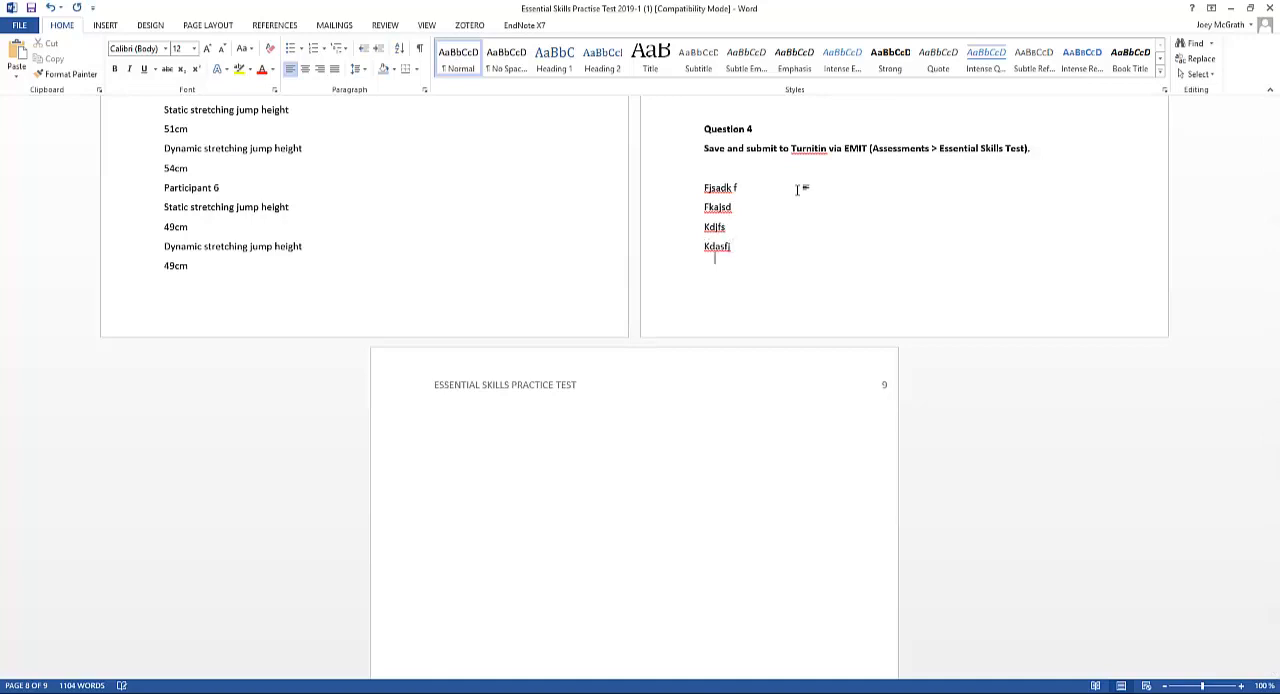
pyautogui.press('Return')
pyautogui.write('kfjksa')
pyautogui.press('Return')
pyautogui.write('kfjasd')
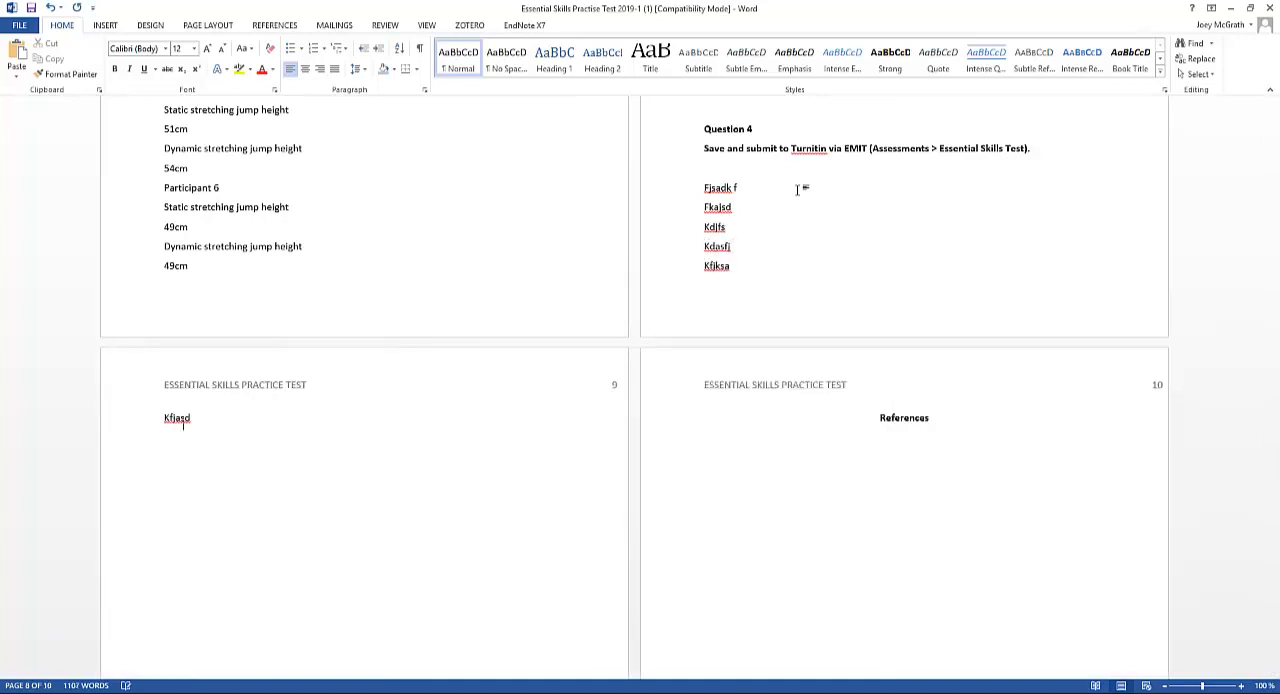
pyautogui.press('Return')
pyautogui.write('kfsdaj')
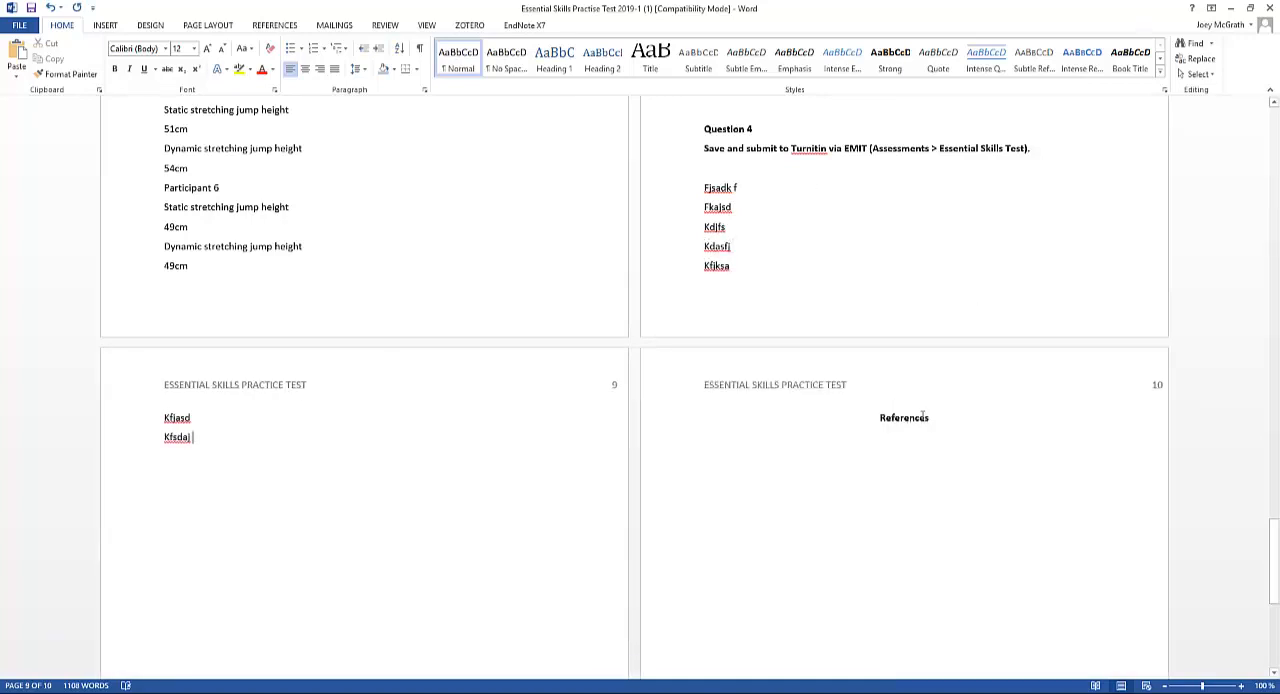
# Insert the Zotero bibliography below the References heading
pyautogui.moveTo(933, 418); pyautogui.dragTo(881, 421)
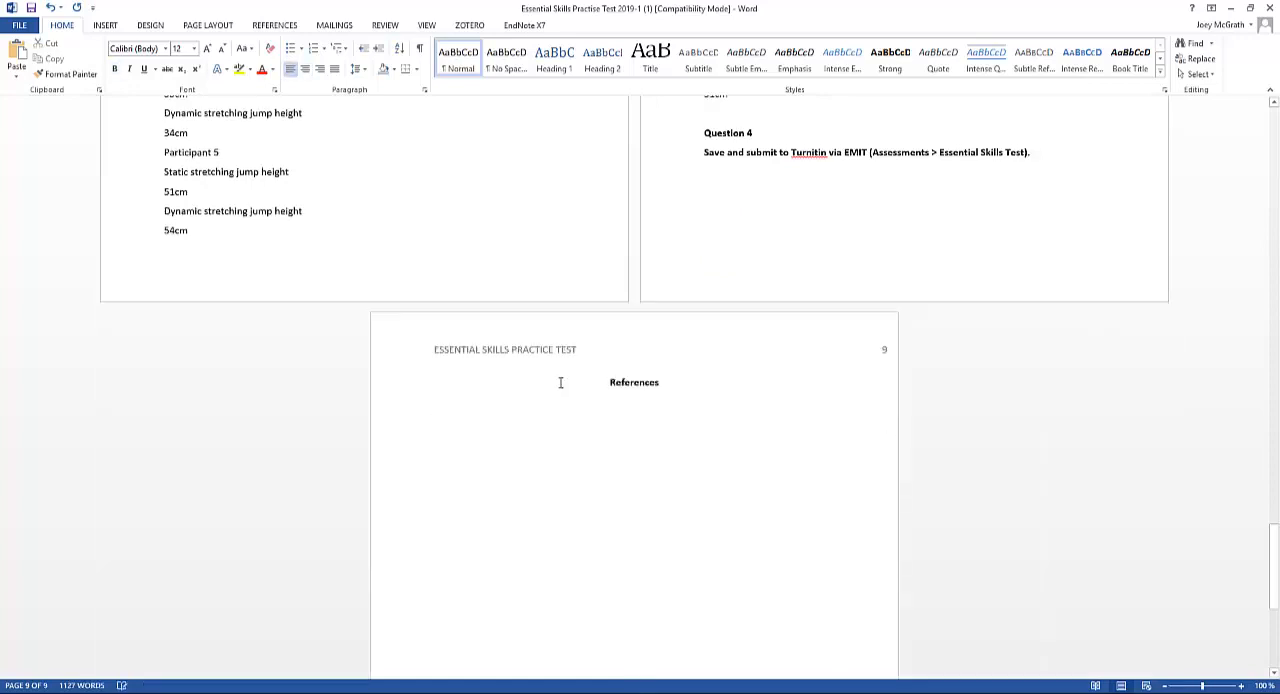
pyautogui.click(469, 27)
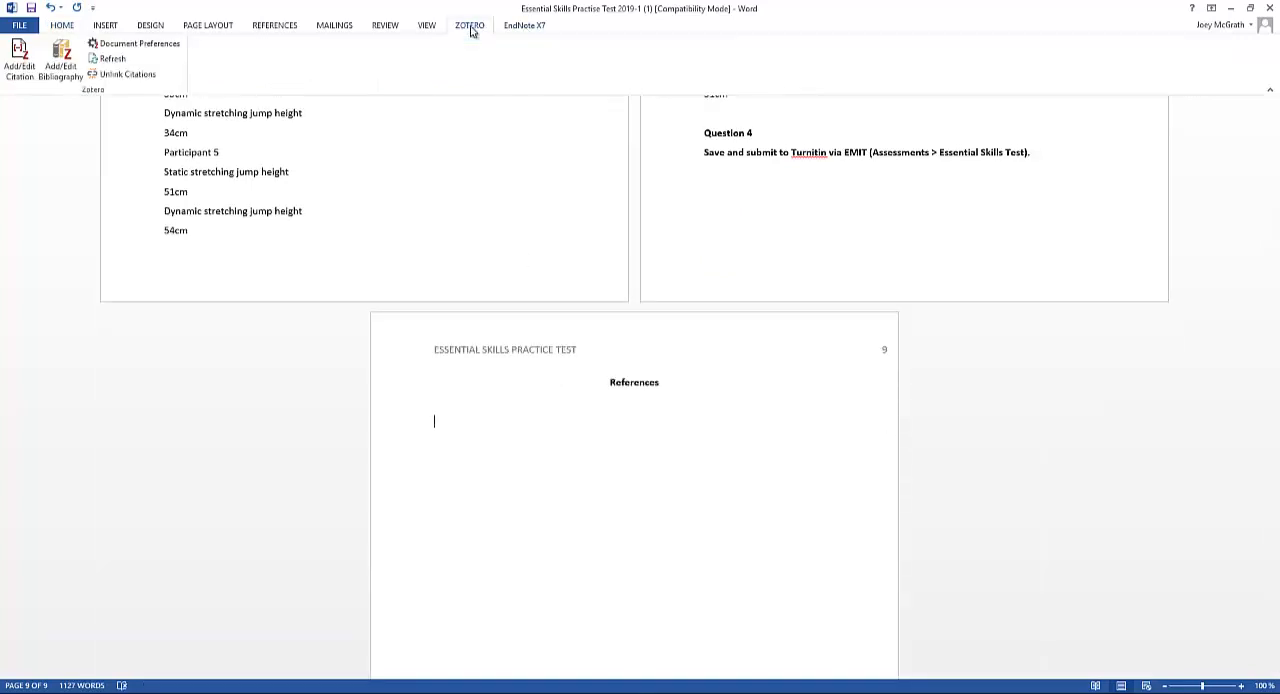
pyautogui.click(71, 72)
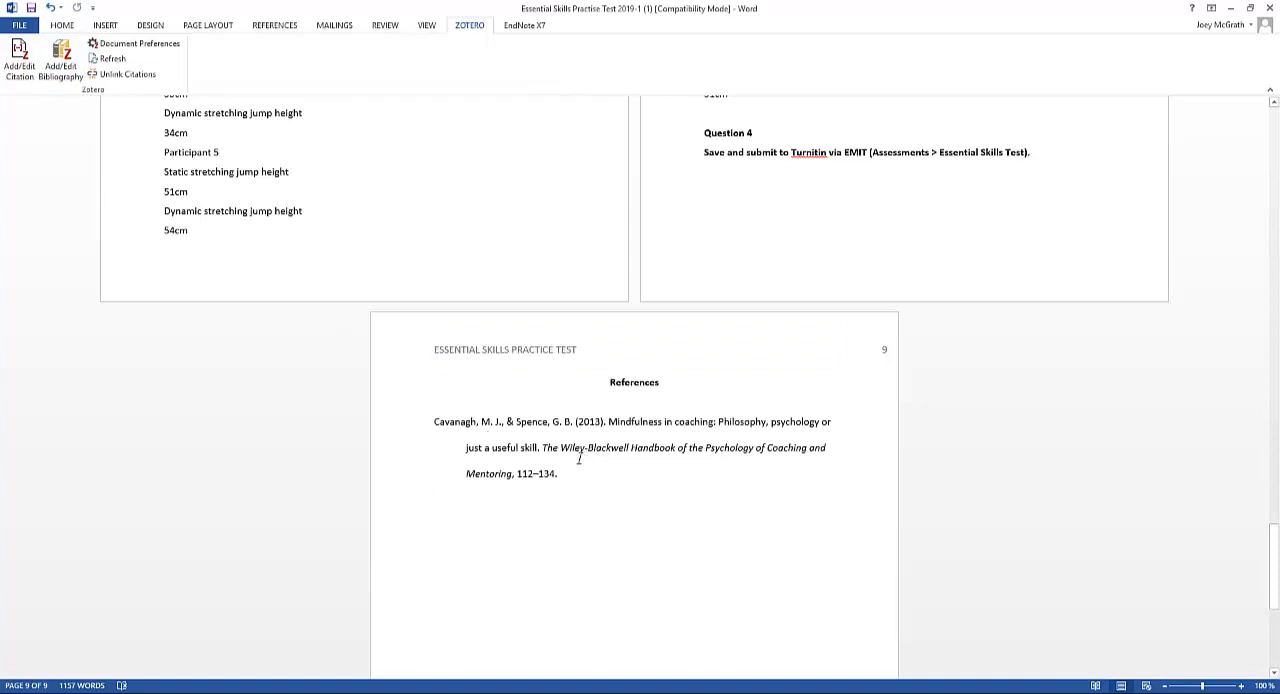
# Copy the title of reference 2, "Philosophy, qualitative methodology and sports coaching research: an unlikely trinity?", from the document and search Google Scholar for it
pyautogui.scroll(6, 538, 450)
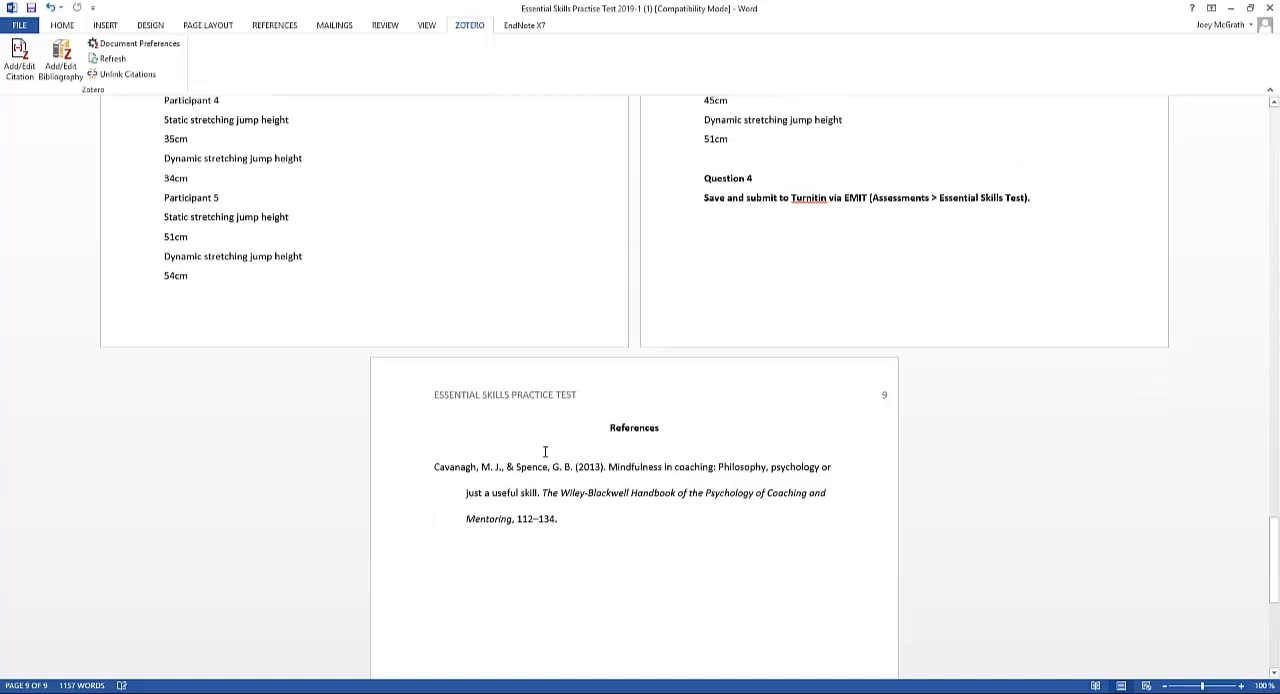
pyautogui.moveTo(1271, 516); pyautogui.dragTo(1275, 306)
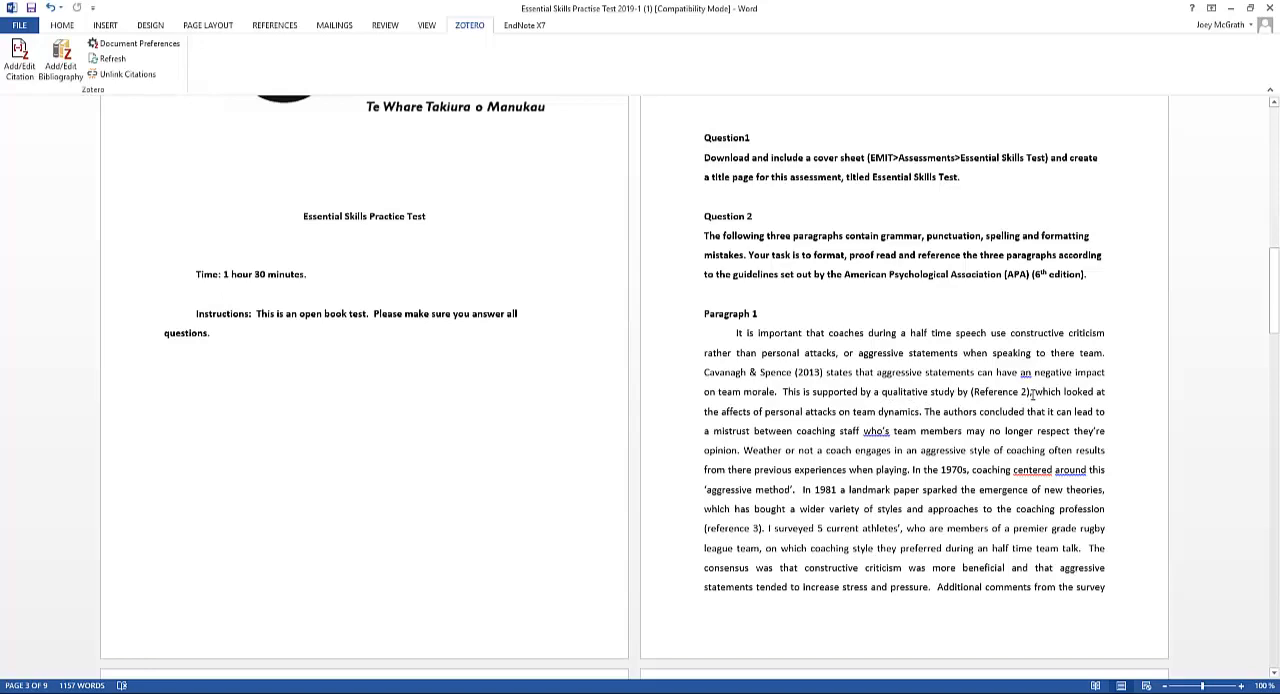
pyautogui.click(1026, 393)
pyautogui.scroll(-5, 843, 463)
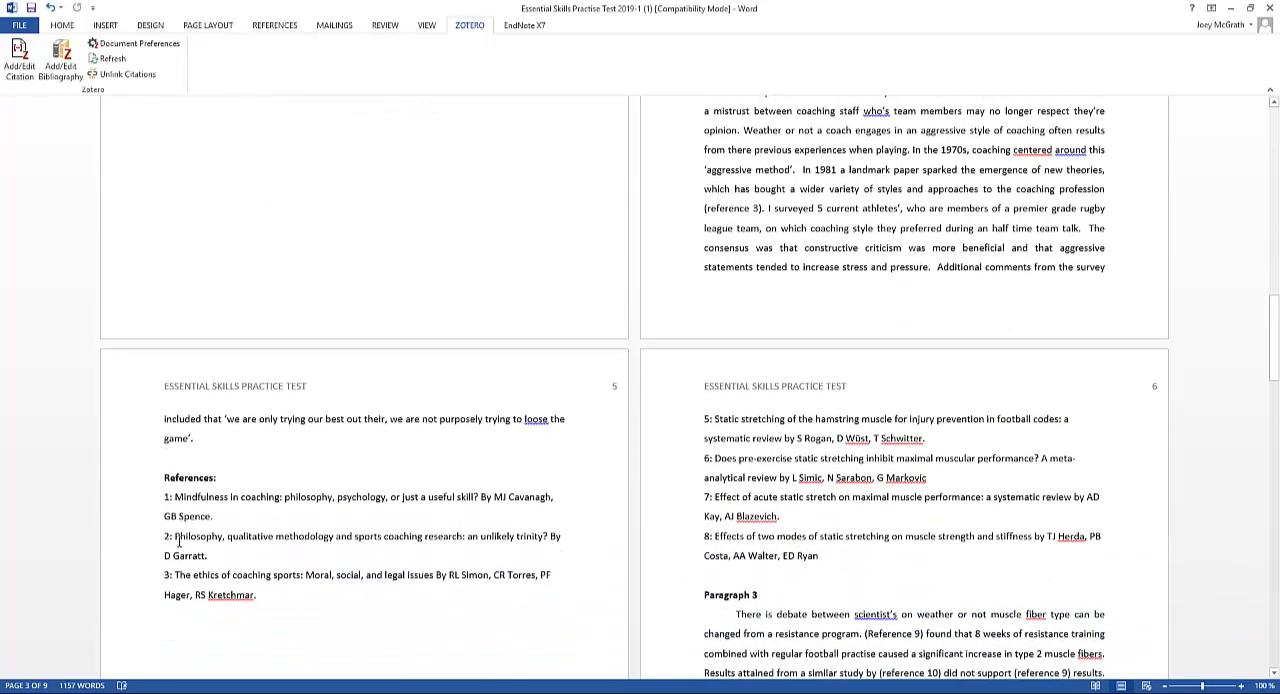
pyautogui.moveTo(176, 540); pyautogui.dragTo(546, 533)
pyautogui.hotkey('ctrl', 'c')
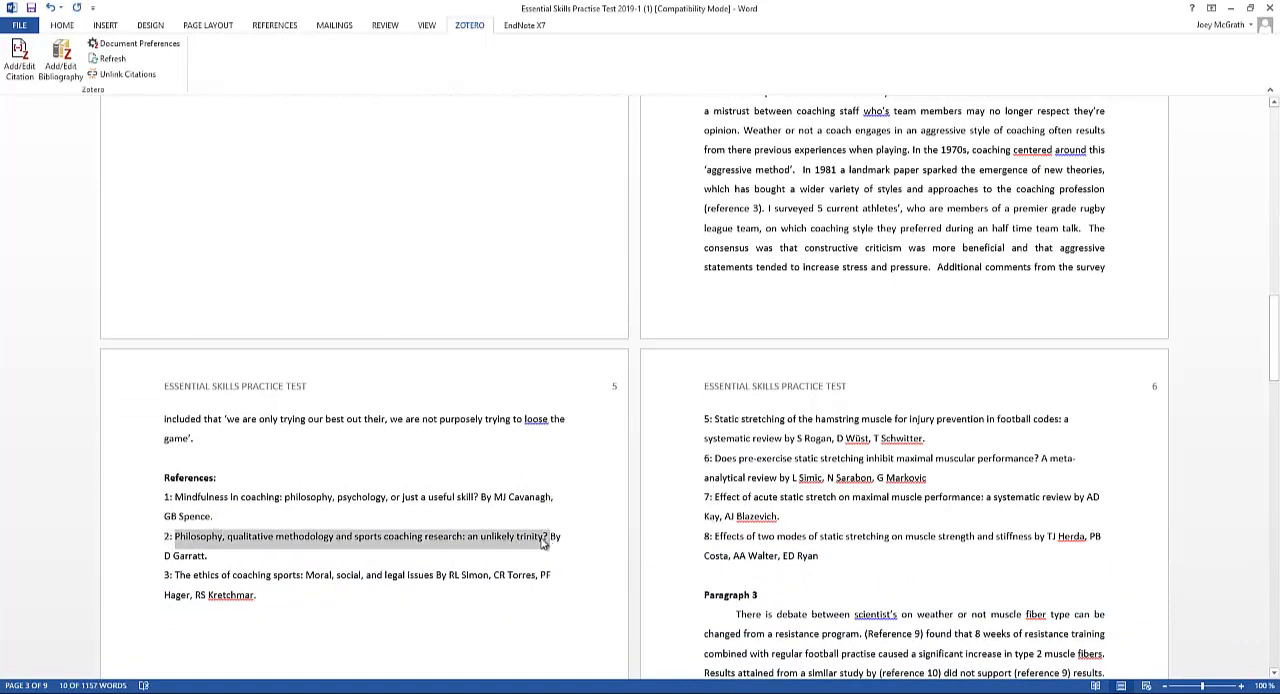
pyautogui.hotkey('alt', 'Tab')
pyautogui.hotkey('alt', 'Tab')
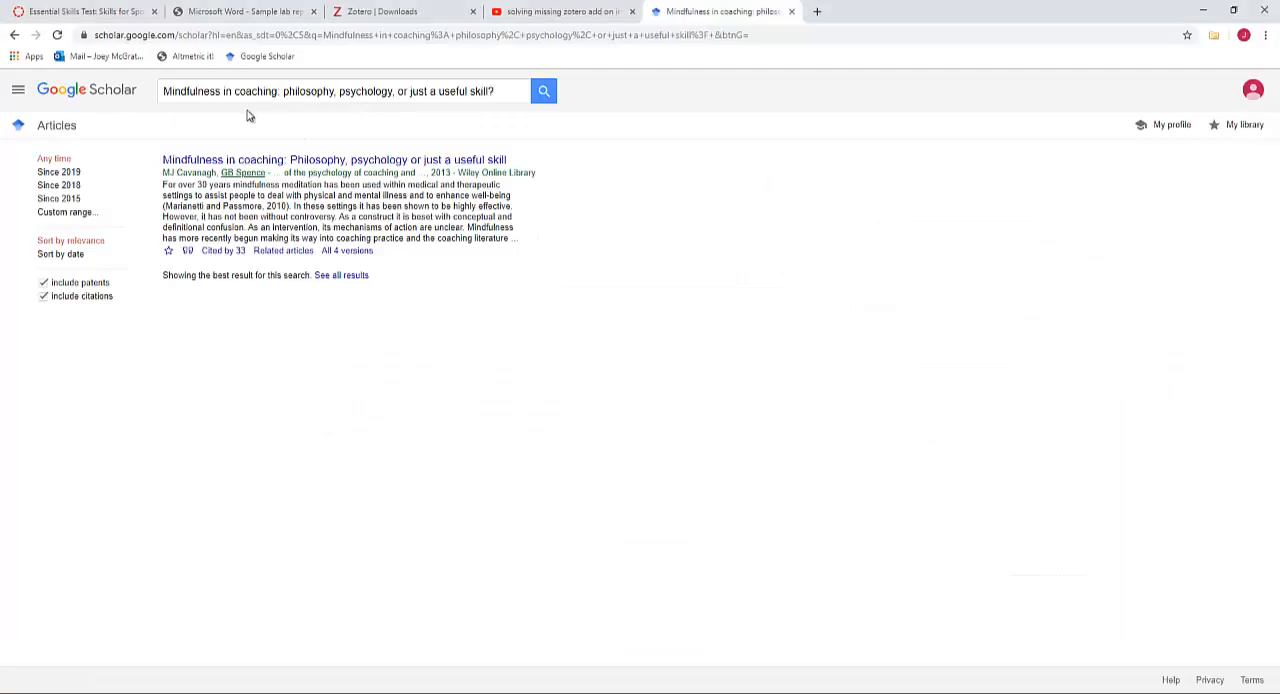
pyautogui.click(498, 92)
pyautogui.hotkey('ctrl', 'a')
pyautogui.hotkey('ctrl', 'v')
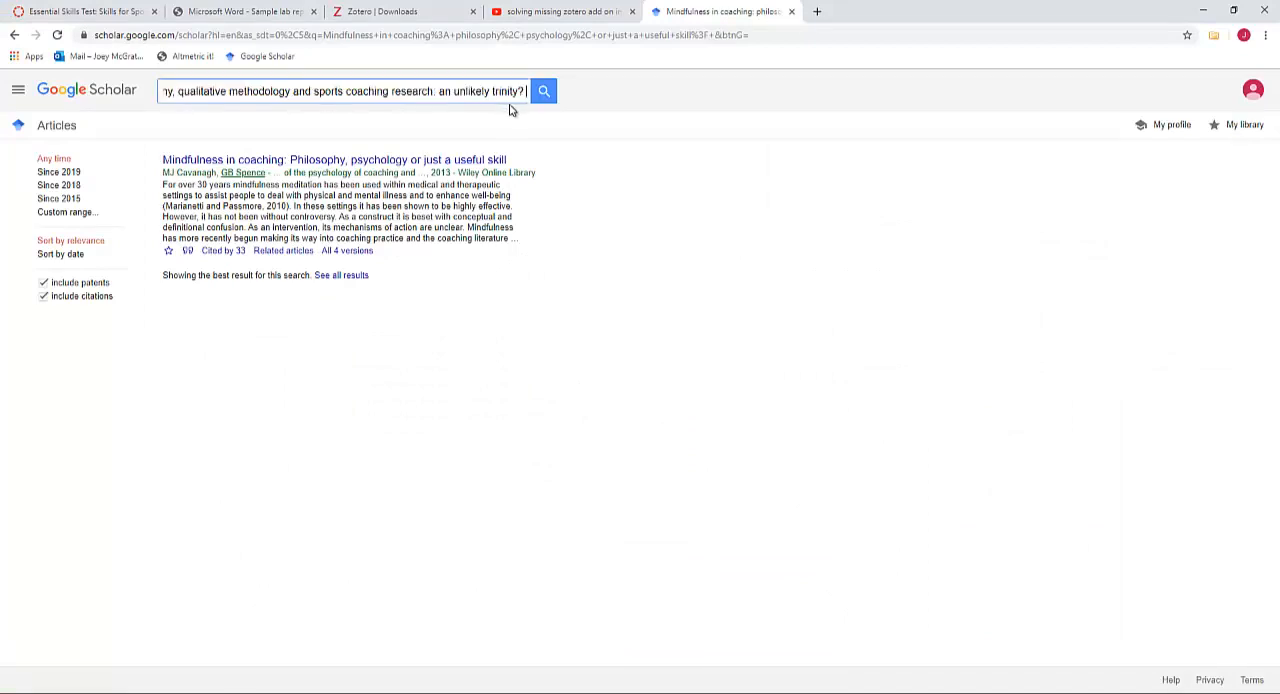
pyautogui.press('Return')
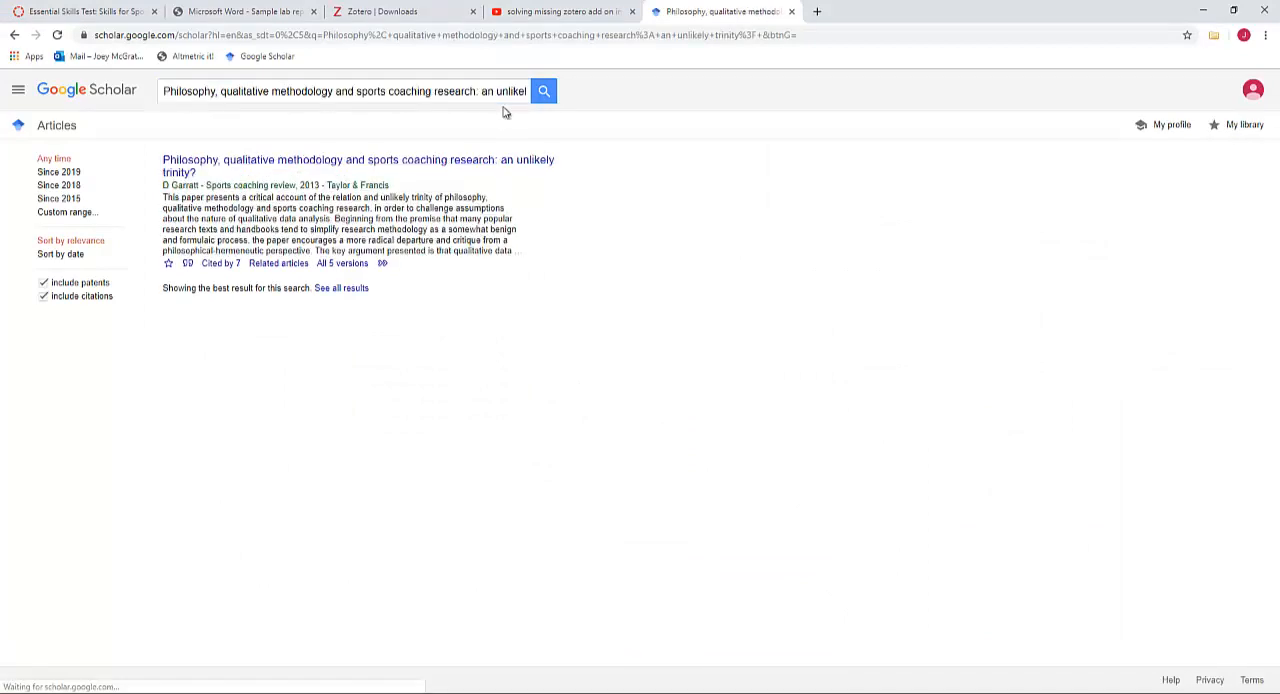
# Check the result against reference 2 in Word, save the article to My Library in Zotero and view its new entry there
pyautogui.hotkey('alt', 'Tab')
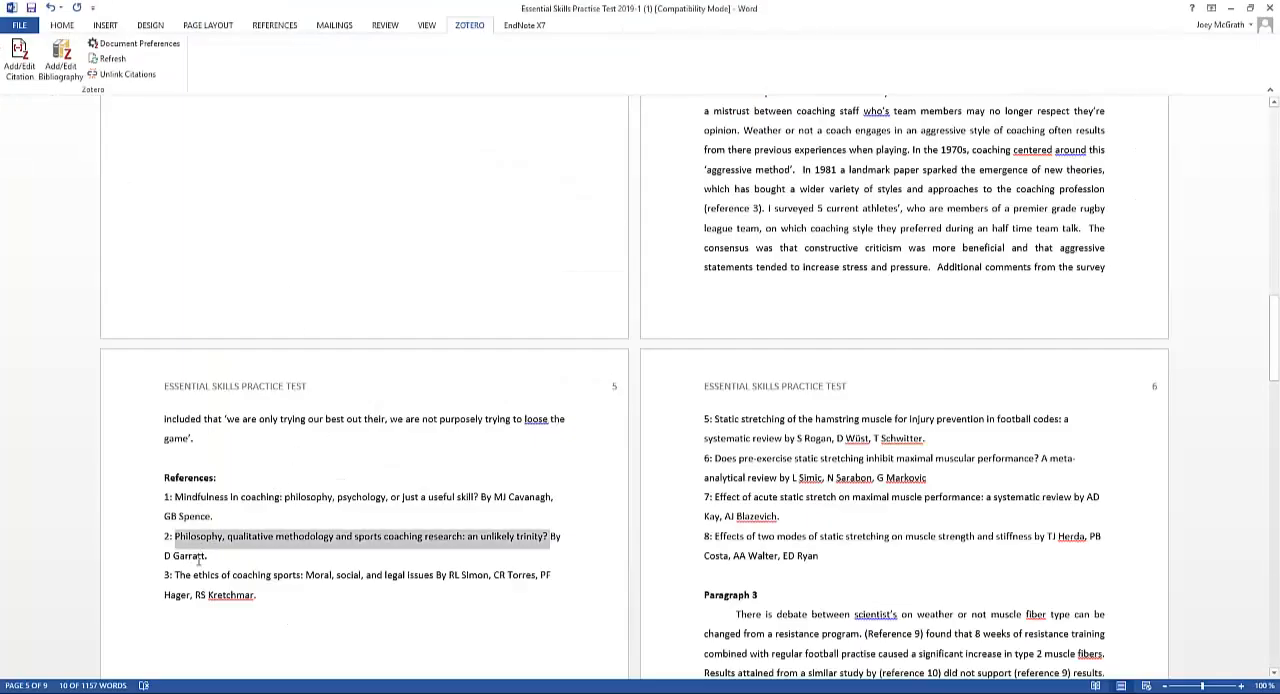
pyautogui.hotkey('alt', 'Tab')
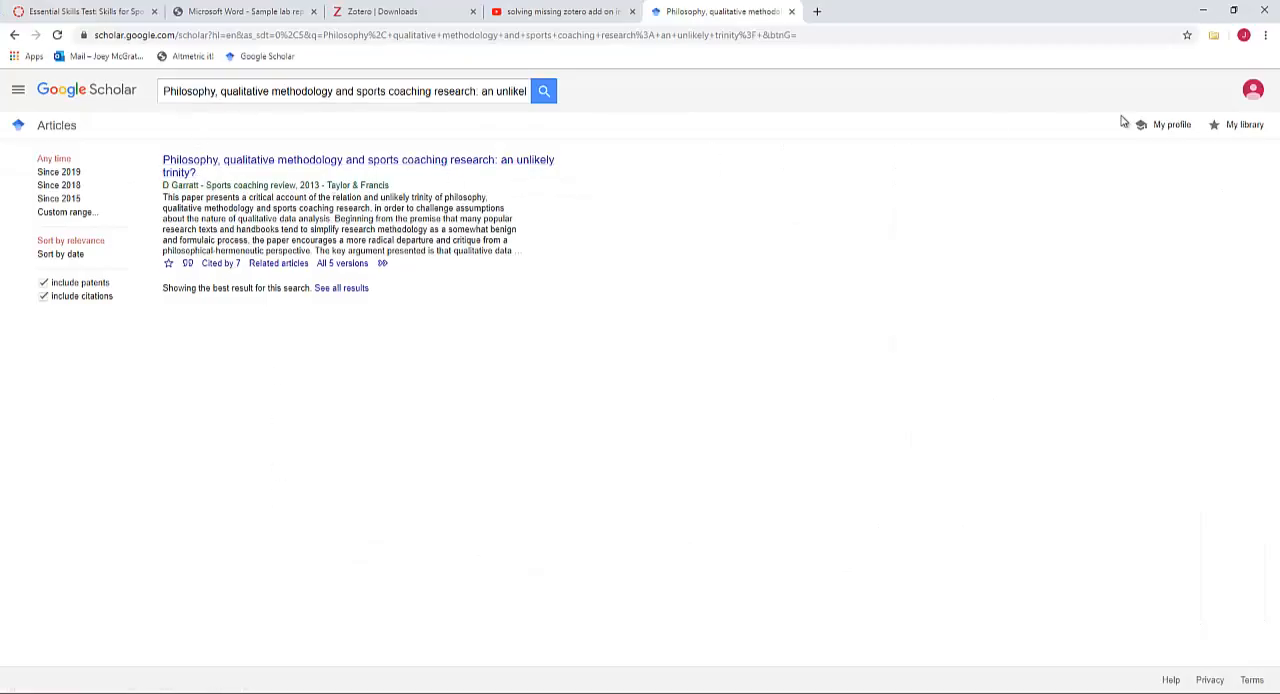
pyautogui.click(1213, 35)
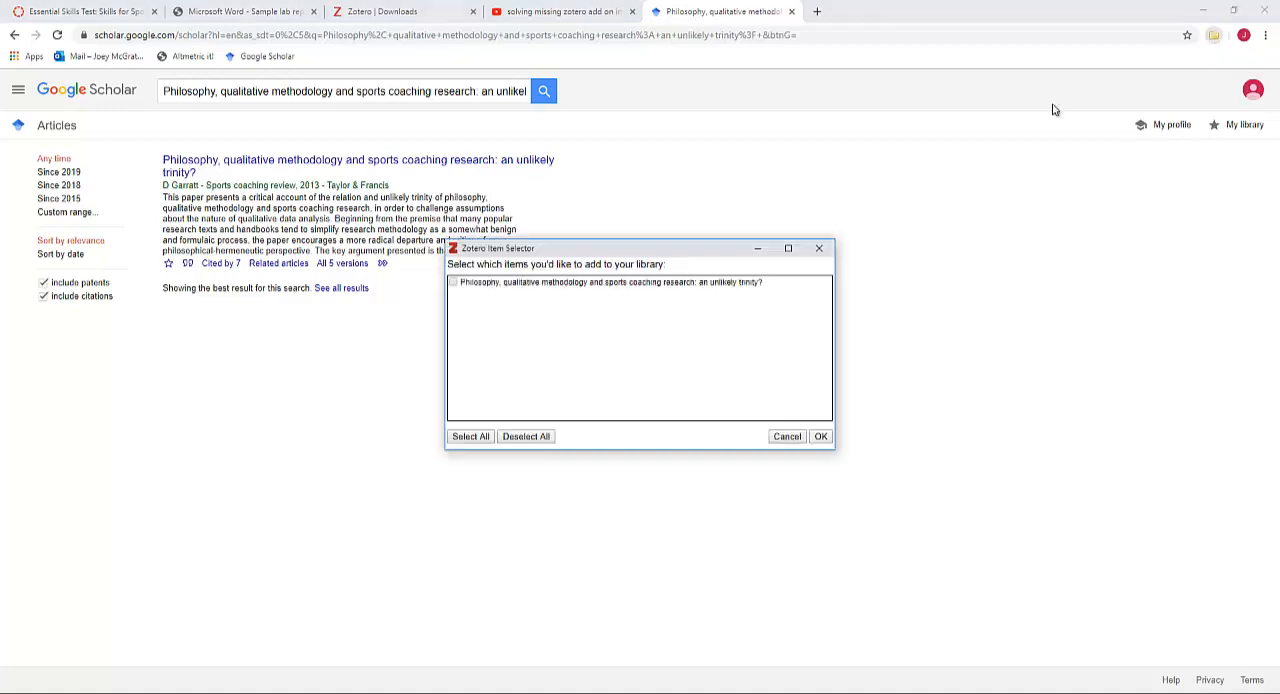
pyautogui.click(453, 283)
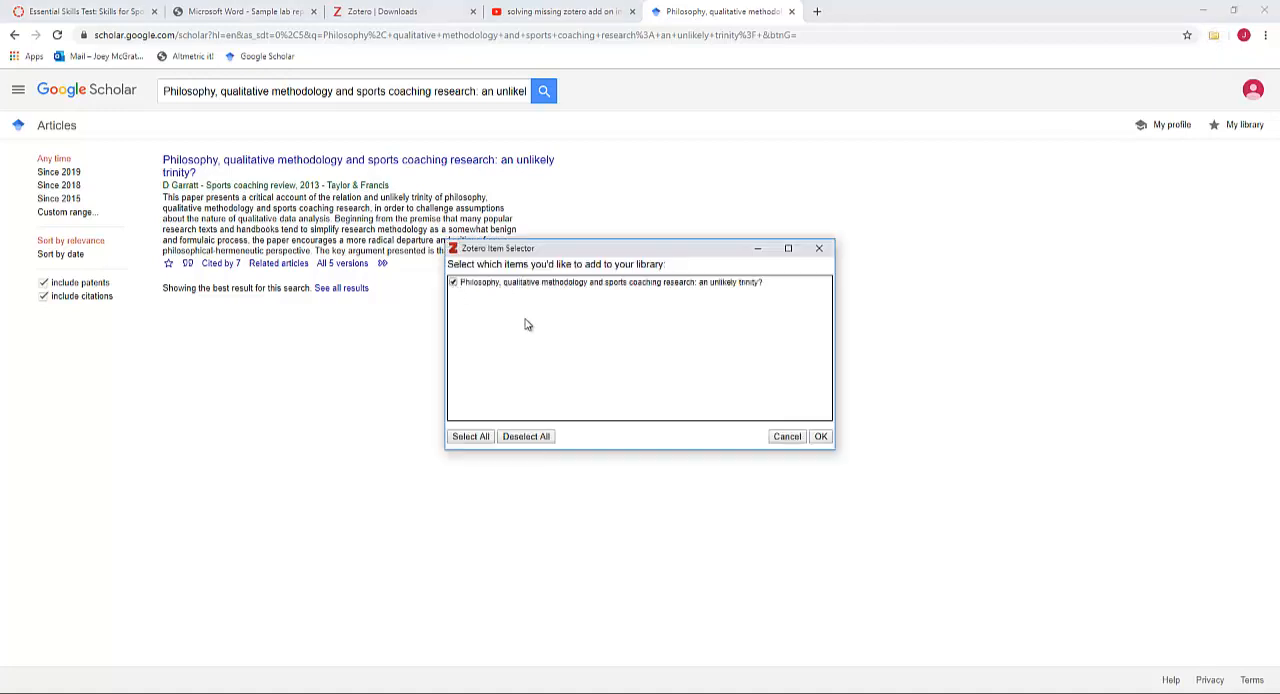
pyautogui.click(820, 437)
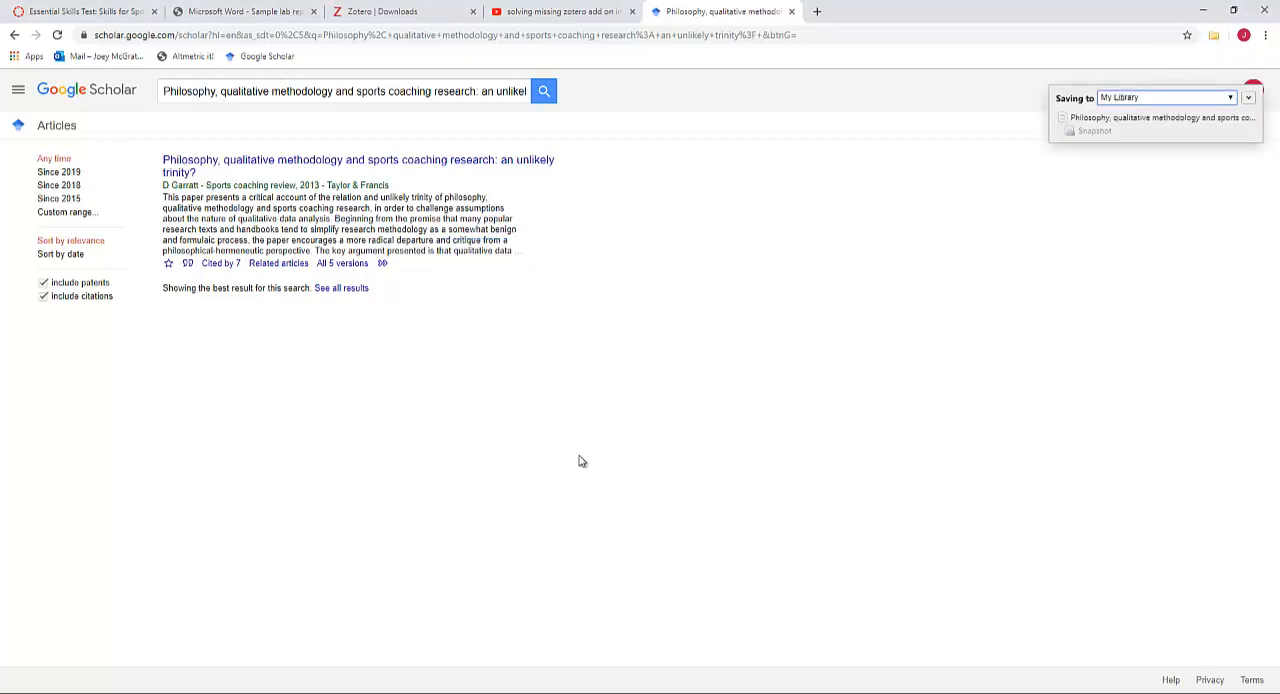
pyautogui.hotkey('alt', 'Tab')
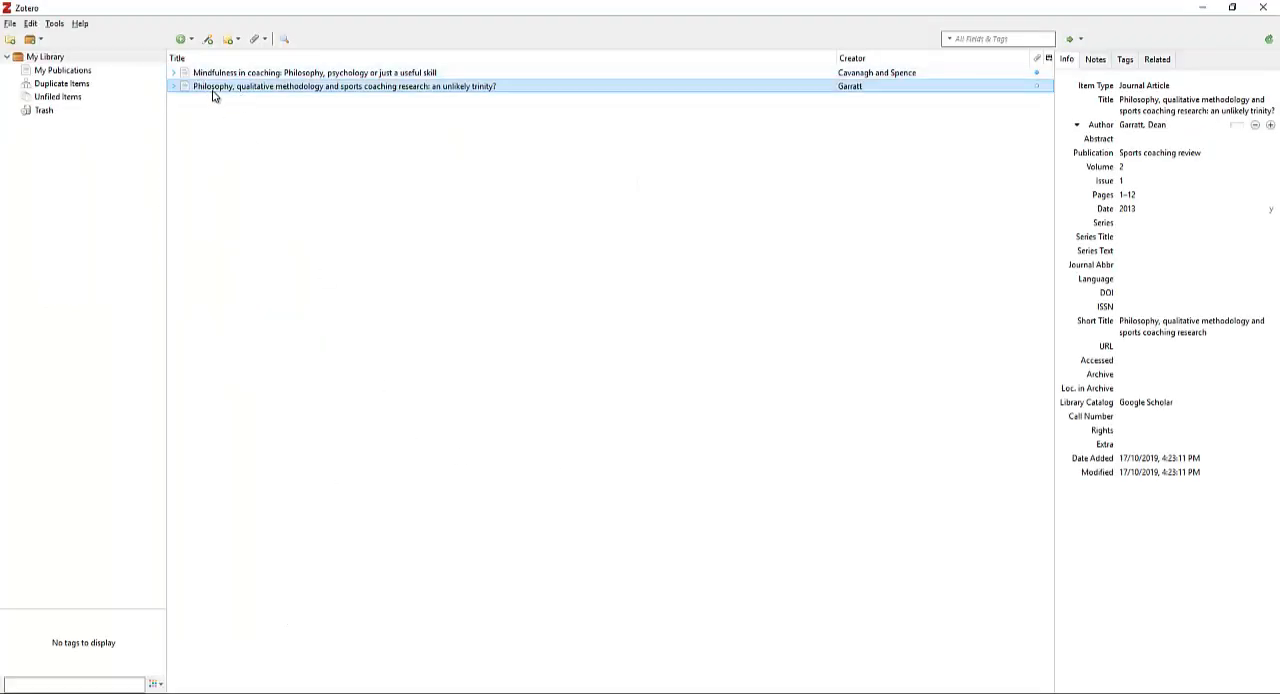
# Return to the Word document and delete the "(Reference 2)" placeholder after "qualitative study by" in Paragraph 1
pyautogui.hotkey('alt', 'Tab')
pyautogui.hotkey('alt', 'Tab')
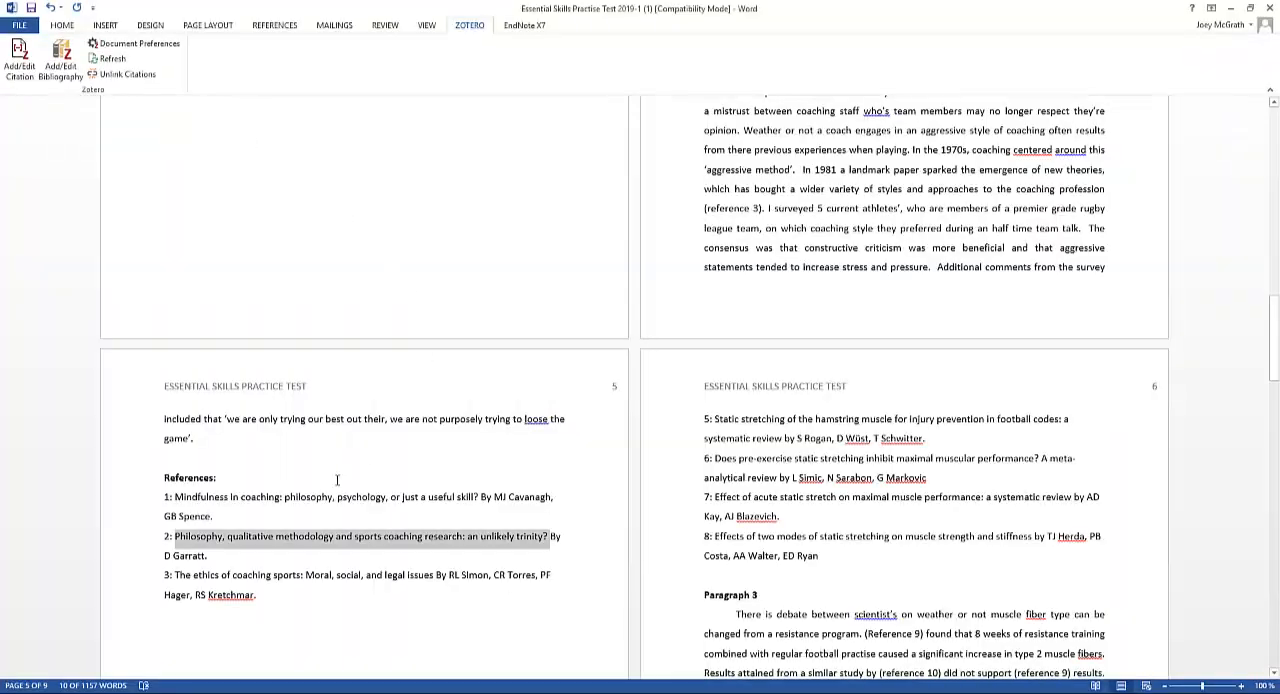
pyautogui.scroll(5, 569, 412)
pyautogui.scroll(1, 569, 412)
pyautogui.scroll(-1, 569, 412)
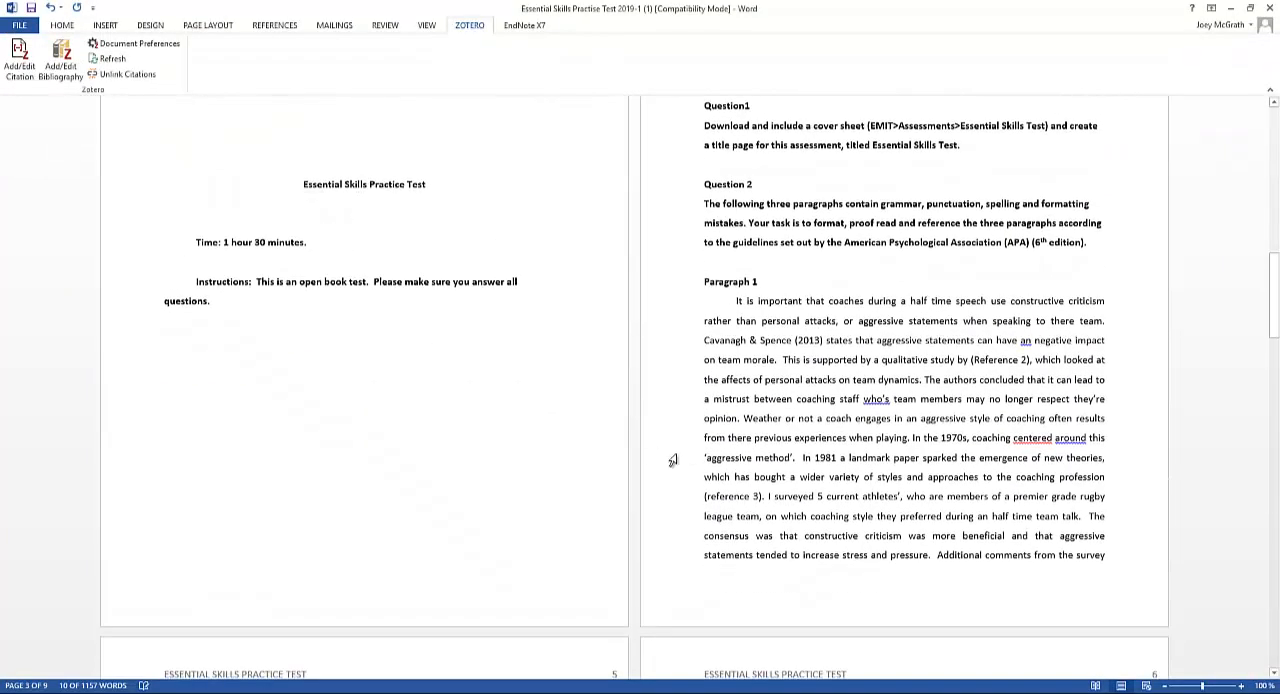
pyautogui.click(1027, 362)
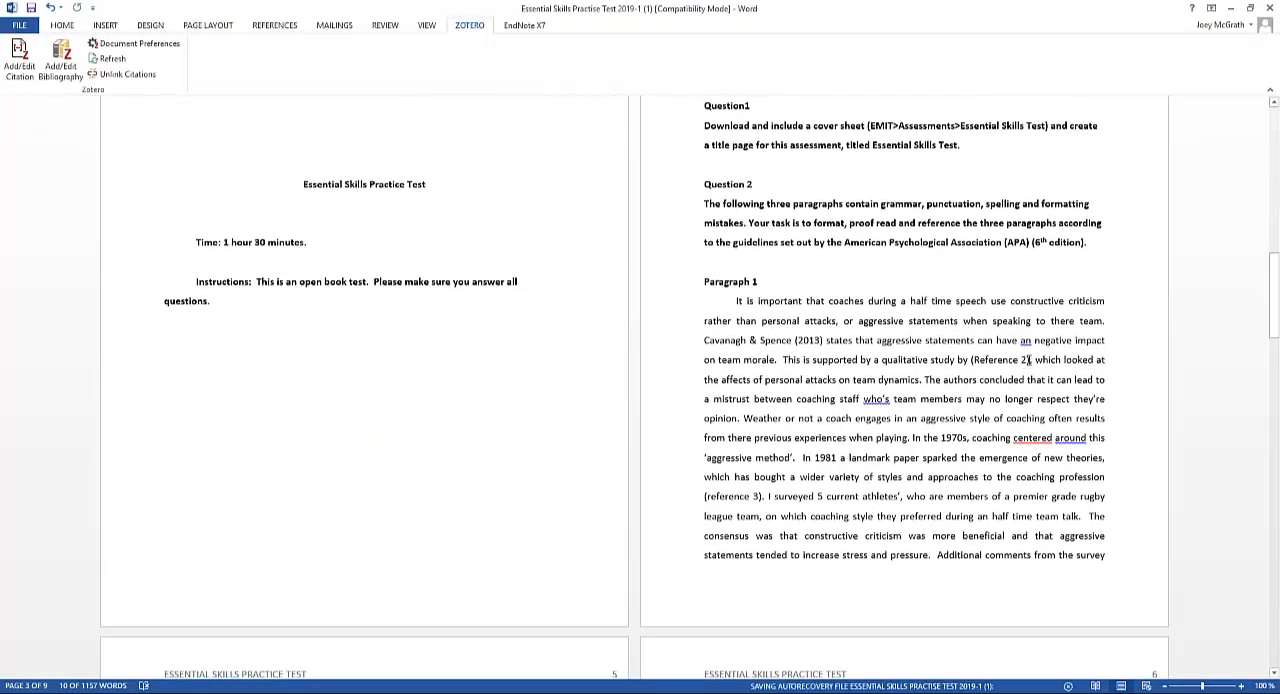
pyautogui.press('BackSpace')
pyautogui.press('BackSpace')
pyautogui.press('BackSpace')
pyautogui.press('BackSpace')
pyautogui.press('BackSpace')
pyautogui.press('BackSpace')
pyautogui.press('BackSpace')
pyautogui.press('BackSpace')
pyautogui.press('BackSpace')
pyautogui.press('BackSpace')
pyautogui.press('BackSpace')
pyautogui.press('BackSpace')
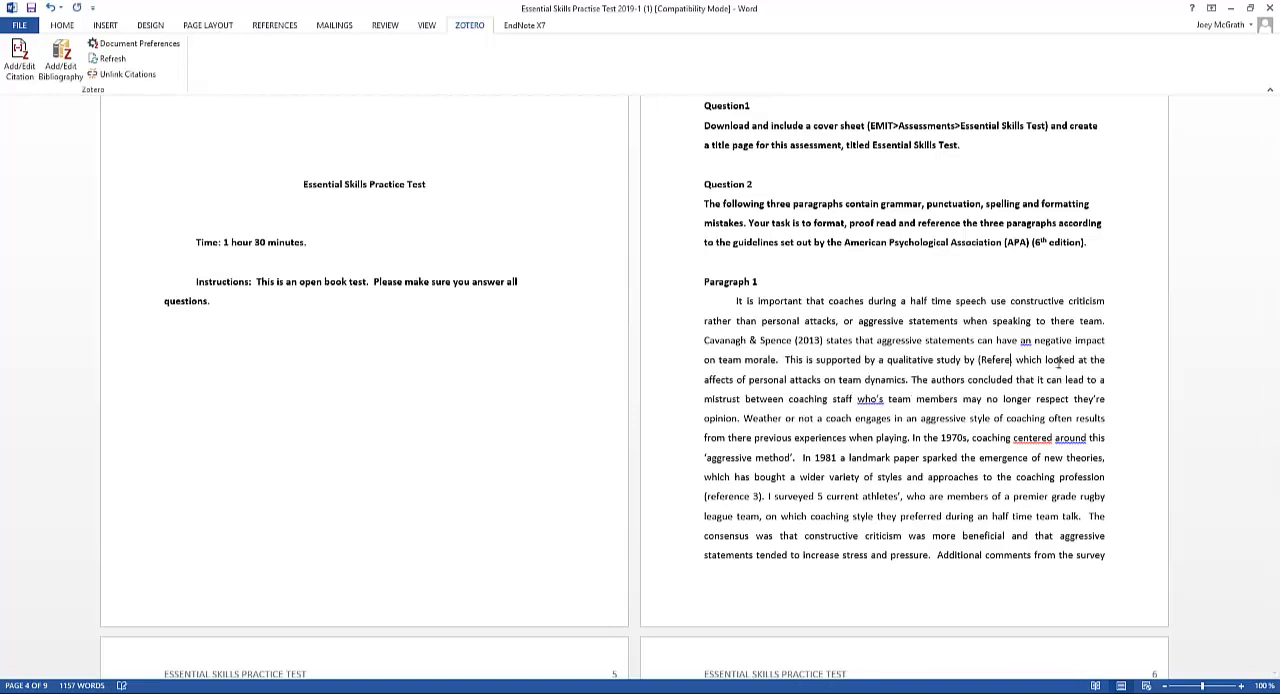
pyautogui.press('BackSpace')
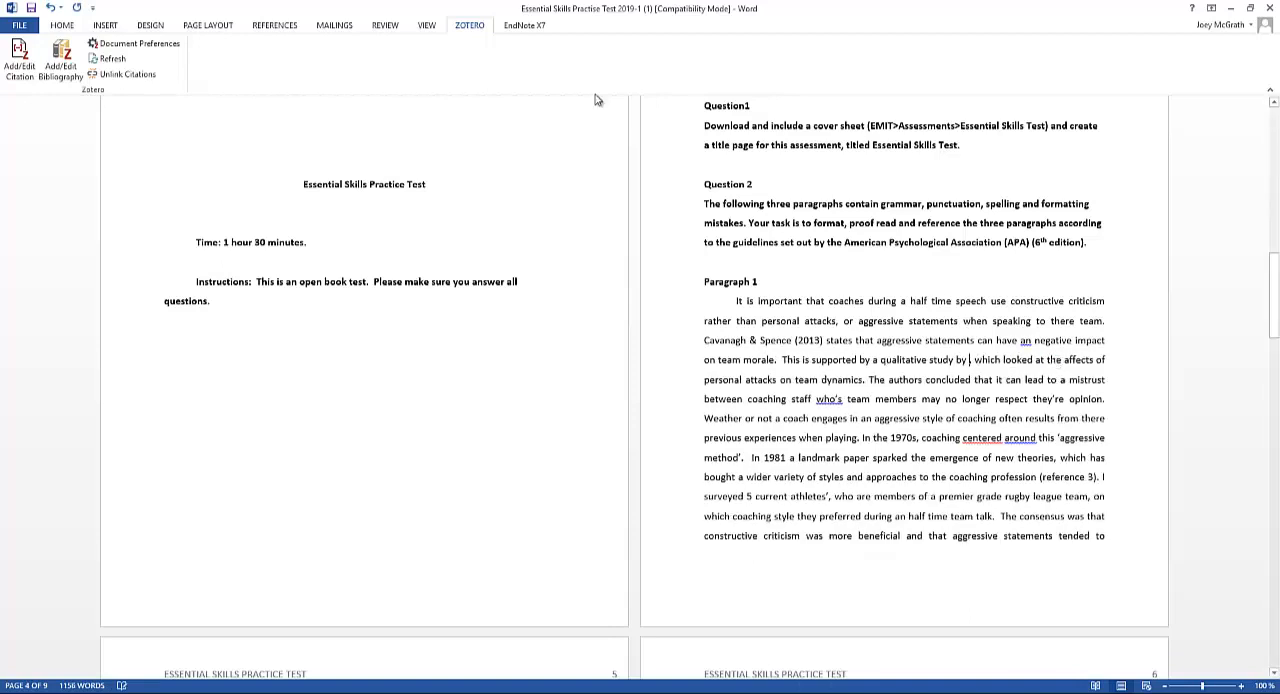
# Insert the Zotero citation for the 2013 article on philosophy and qualitative methodology after "qualitative study by" in Paragraph 1
pyautogui.click(19, 58)
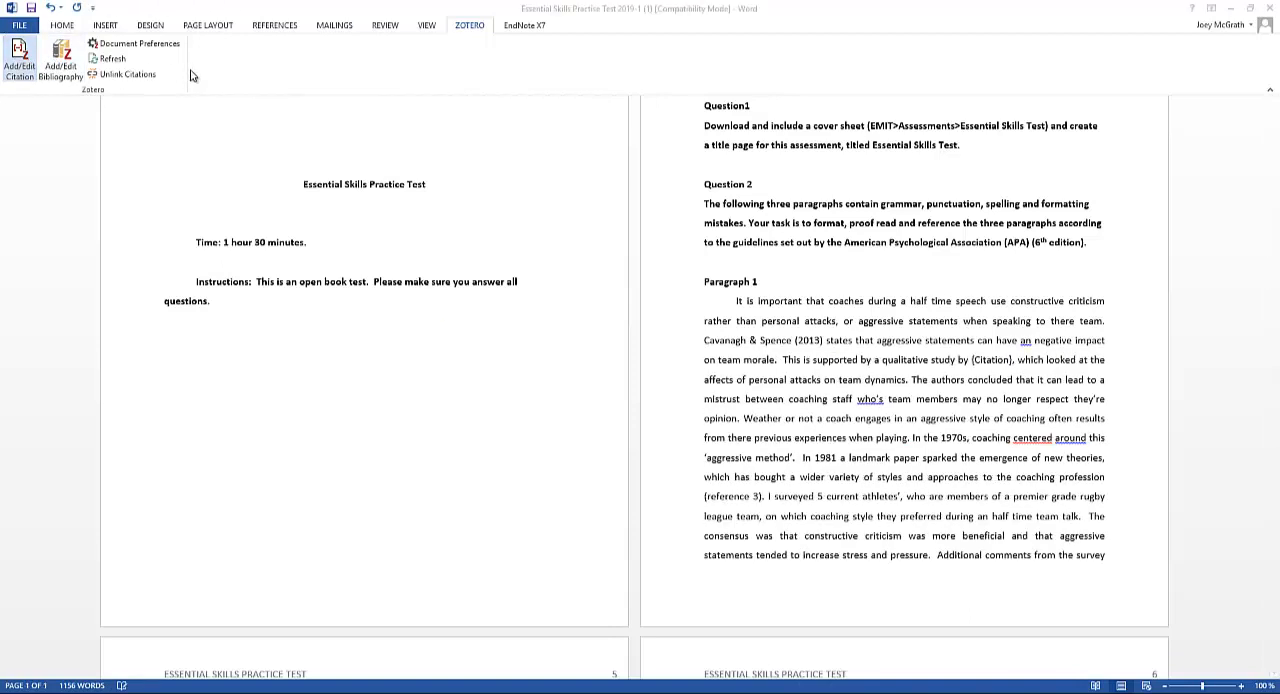
pyautogui.write('ga')
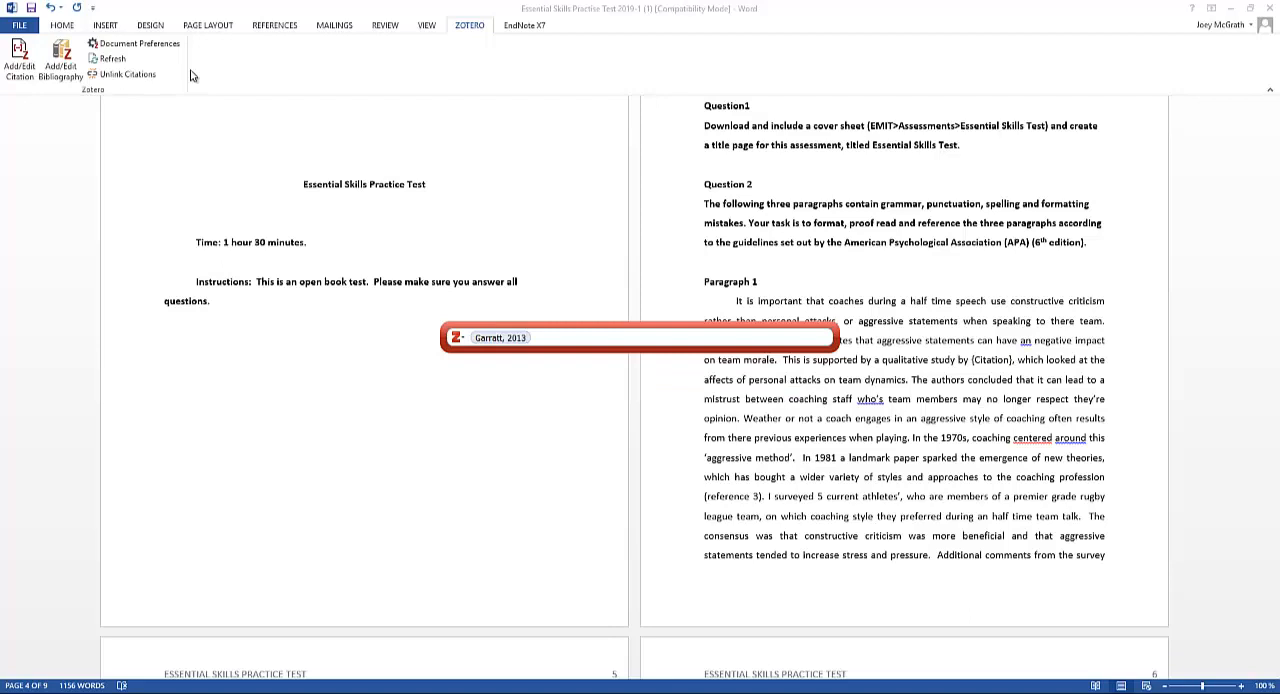
pyautogui.press('Return')
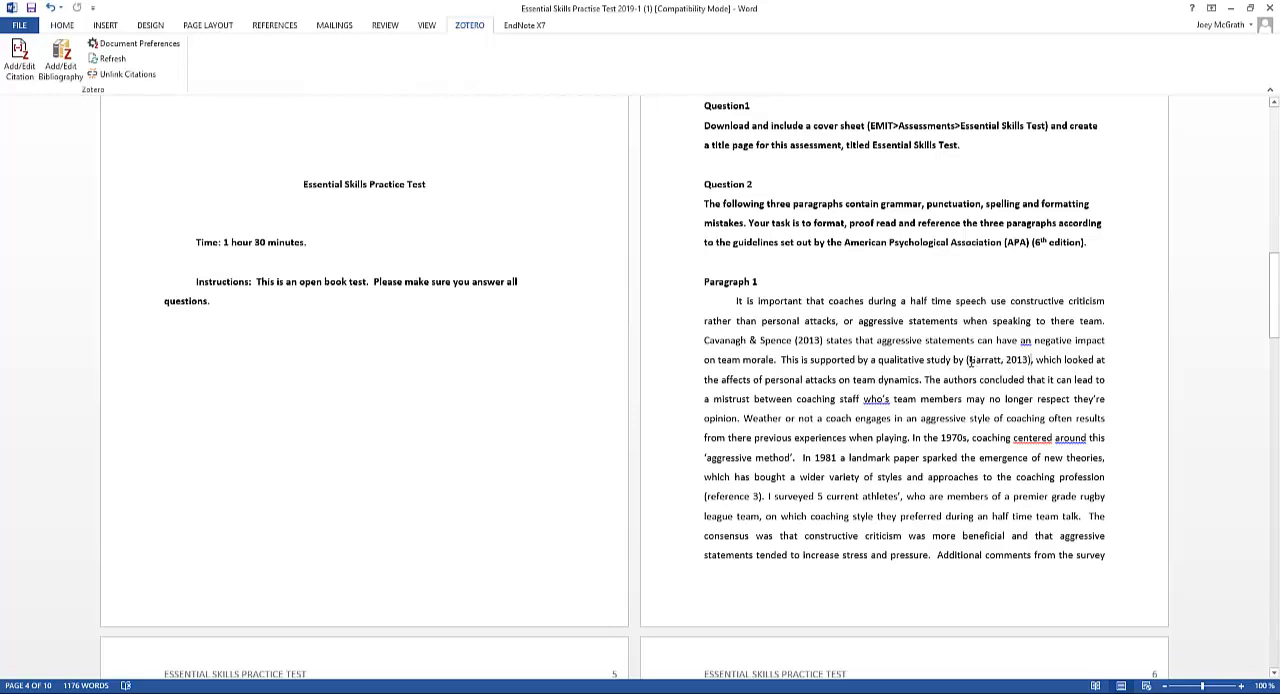
# Edit the new citation so only the year 2013 is in parentheses after the author's surname, and check its entry in the reference list
pyautogui.moveTo(968, 360); pyautogui.dragTo(1043, 356)
pyautogui.press('BackSpace')
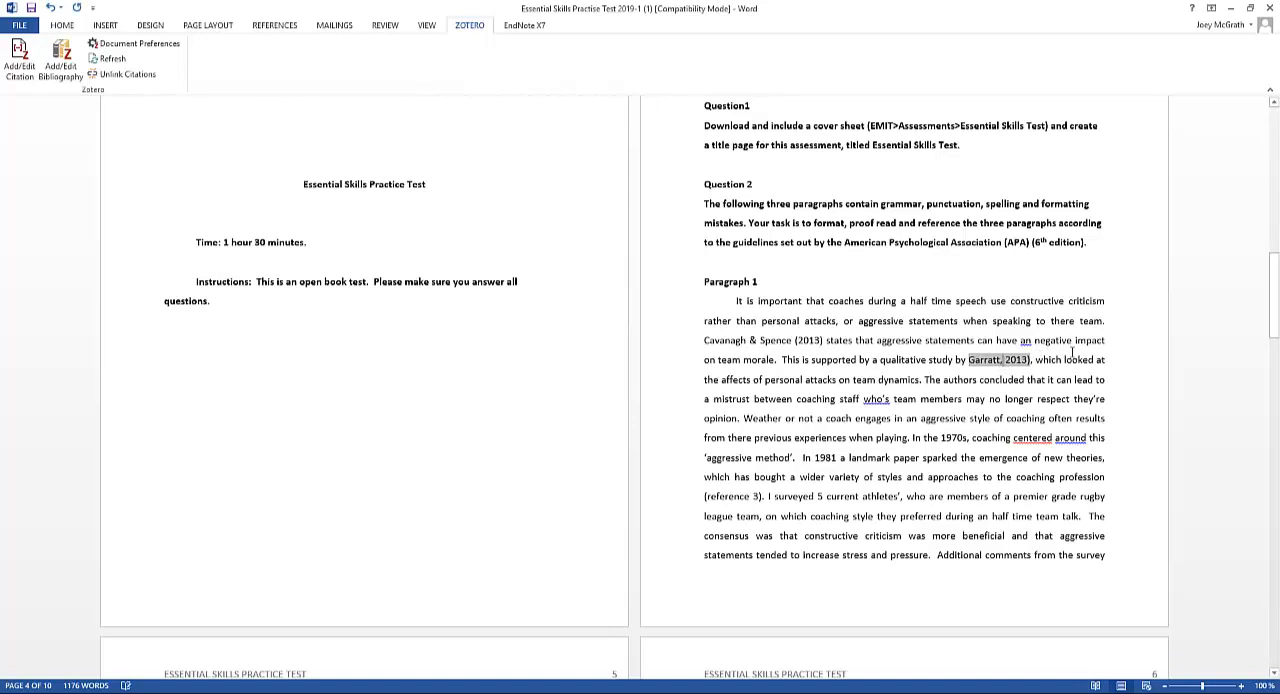
pyautogui.press('BackSpace')
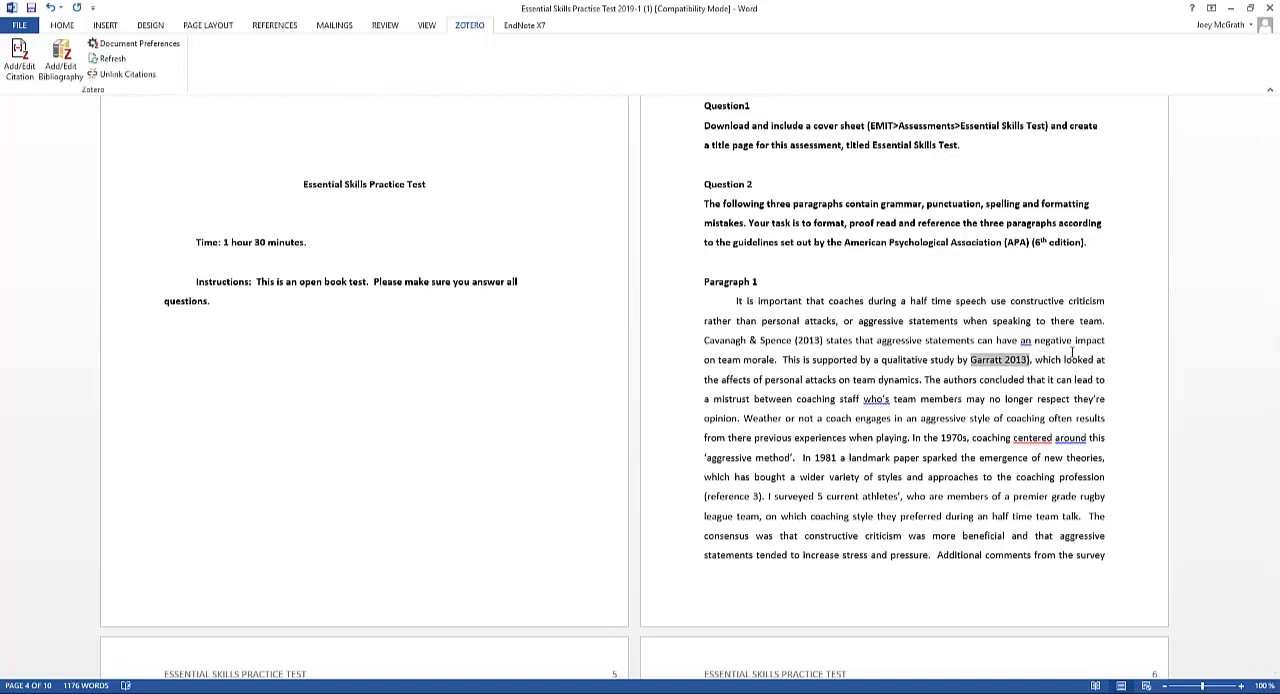
pyautogui.write('(')
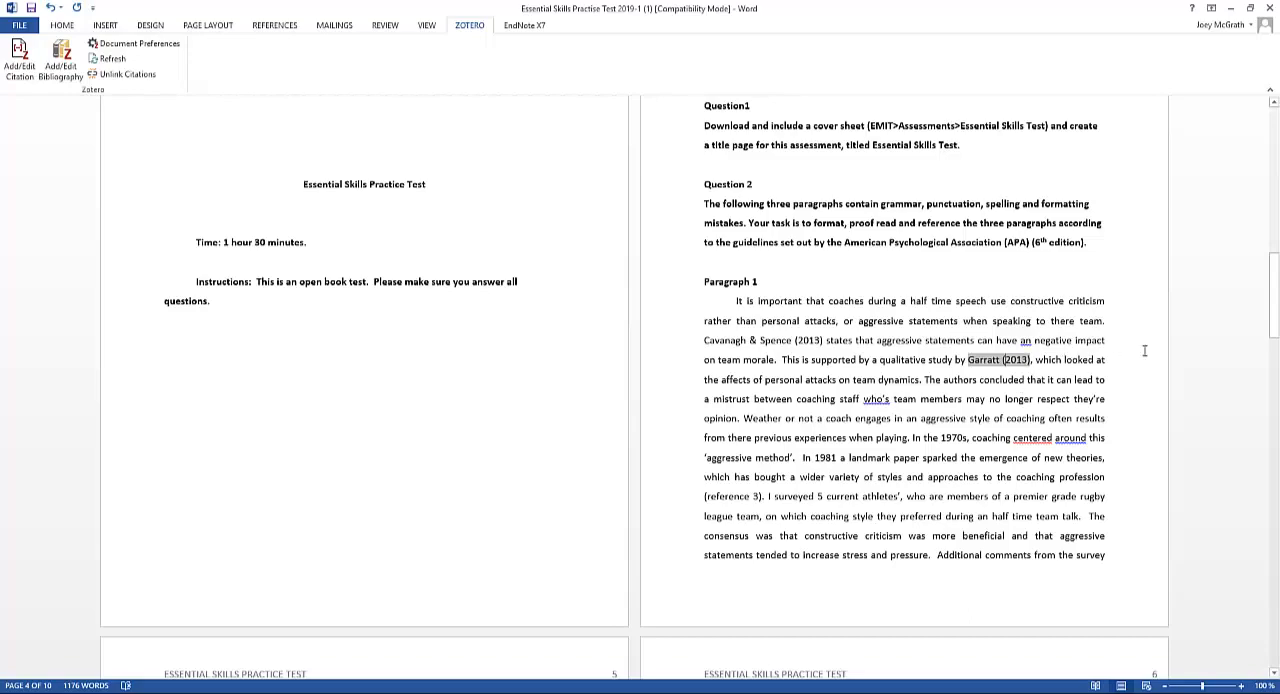
pyautogui.scroll(-15, 1276, 308)
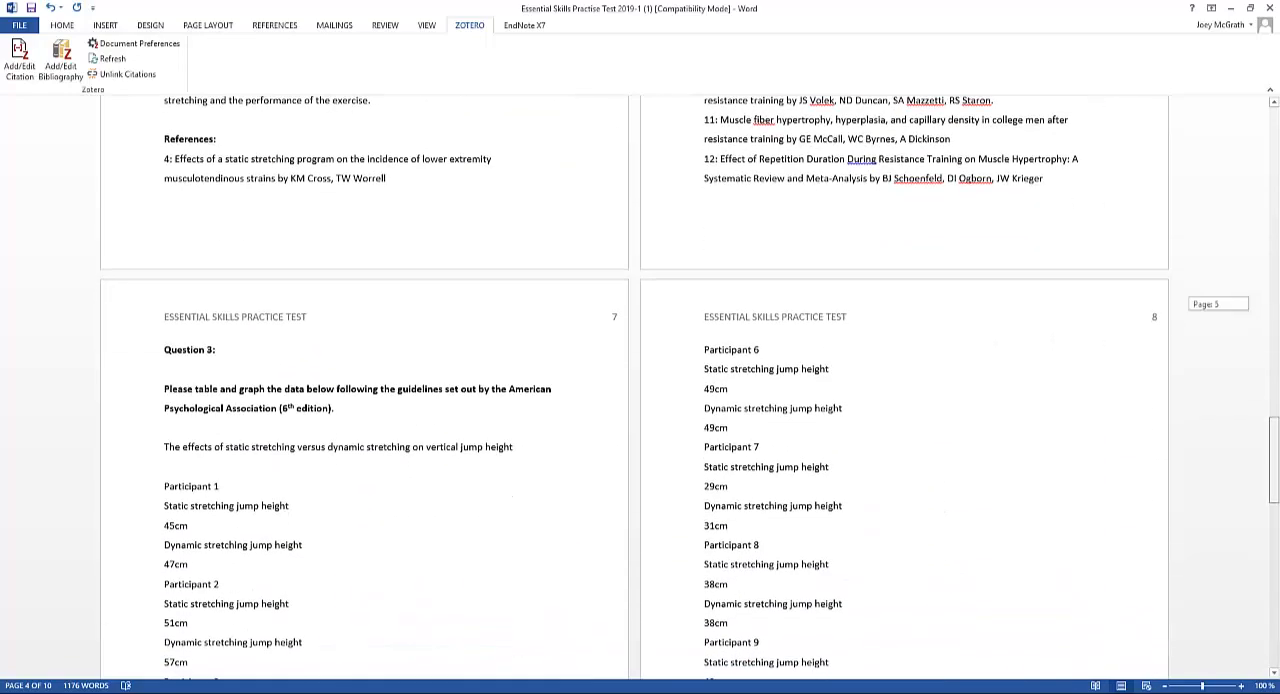
pyautogui.scroll(-2, 1276, 308)
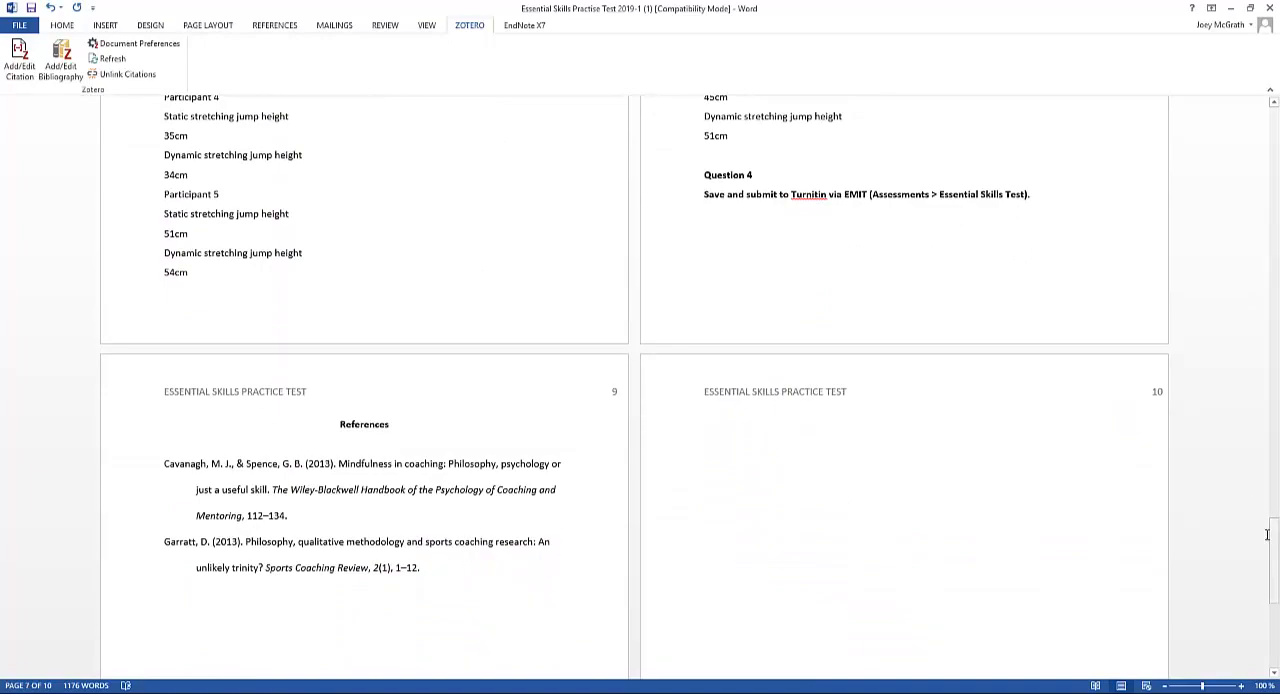
pyautogui.moveTo(1274, 536); pyautogui.dragTo(1272, 265)
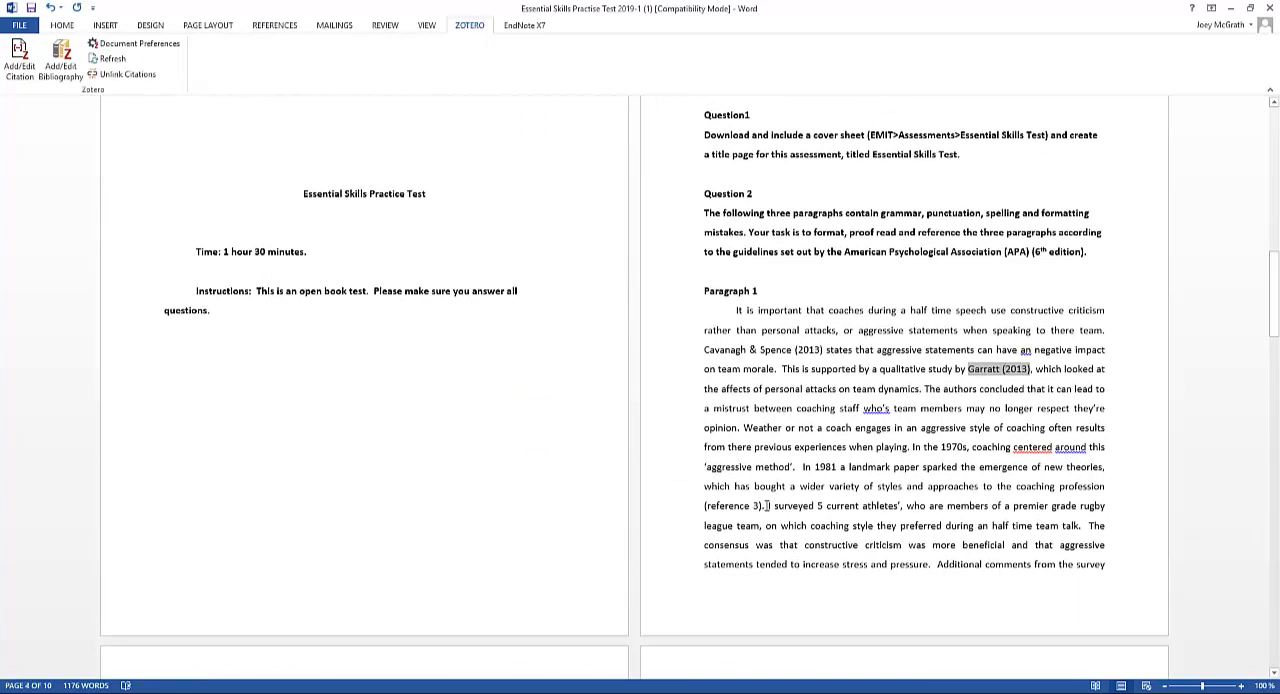
# Search Google Scholar for reference 3, "The ethics of coaching sports: Moral, social, and legal issues", and compare the results with its authors in the document
pyautogui.scroll(-1, 767, 505)
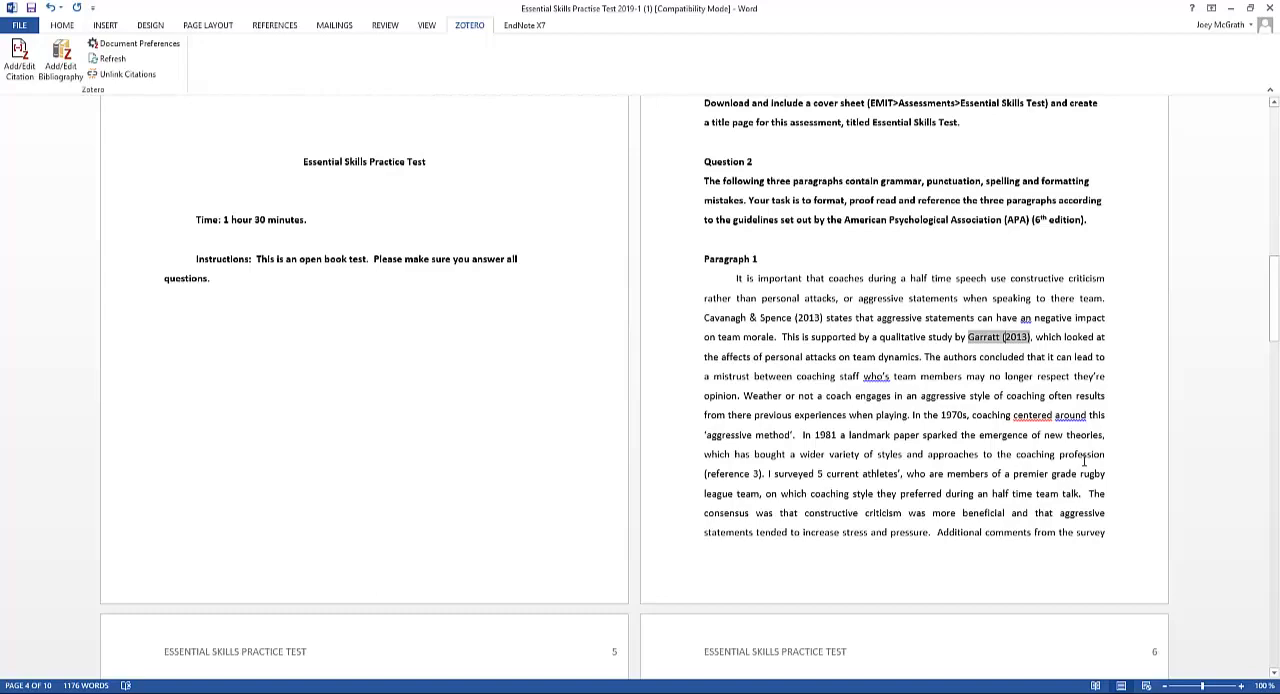
pyautogui.scroll(-4, 714, 487)
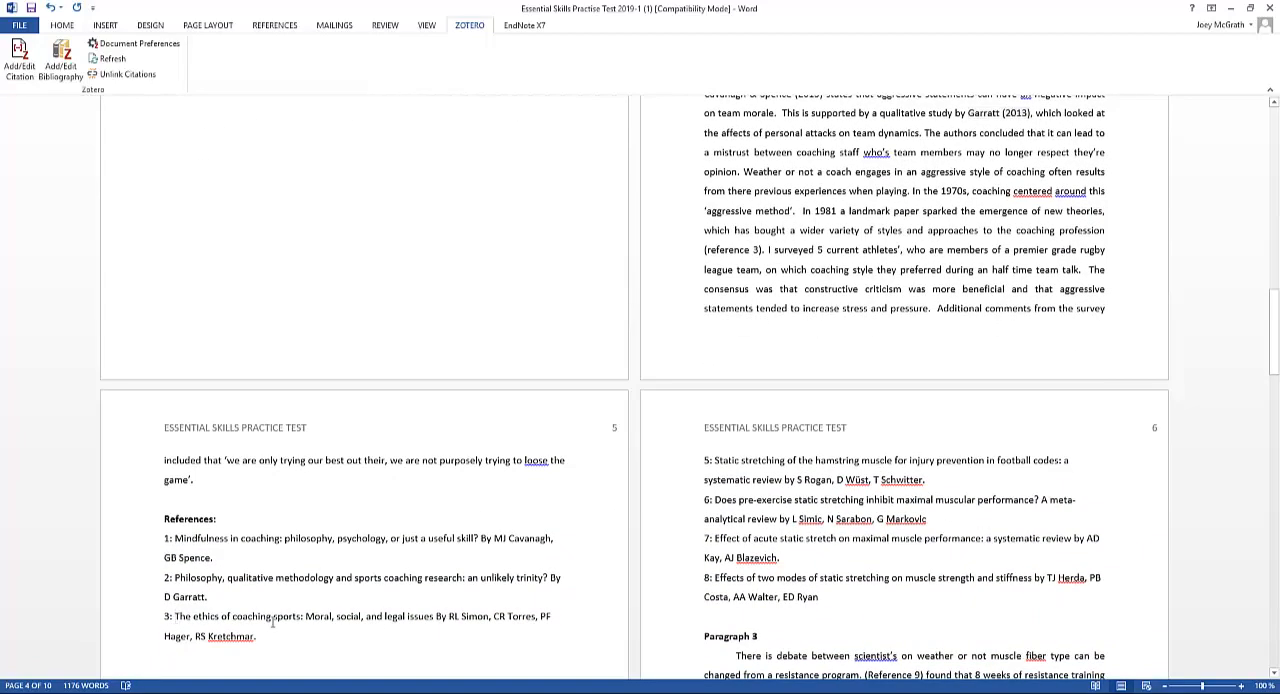
pyautogui.moveTo(174, 620); pyautogui.dragTo(434, 618)
pyautogui.hotkey('ctrl', 'c')
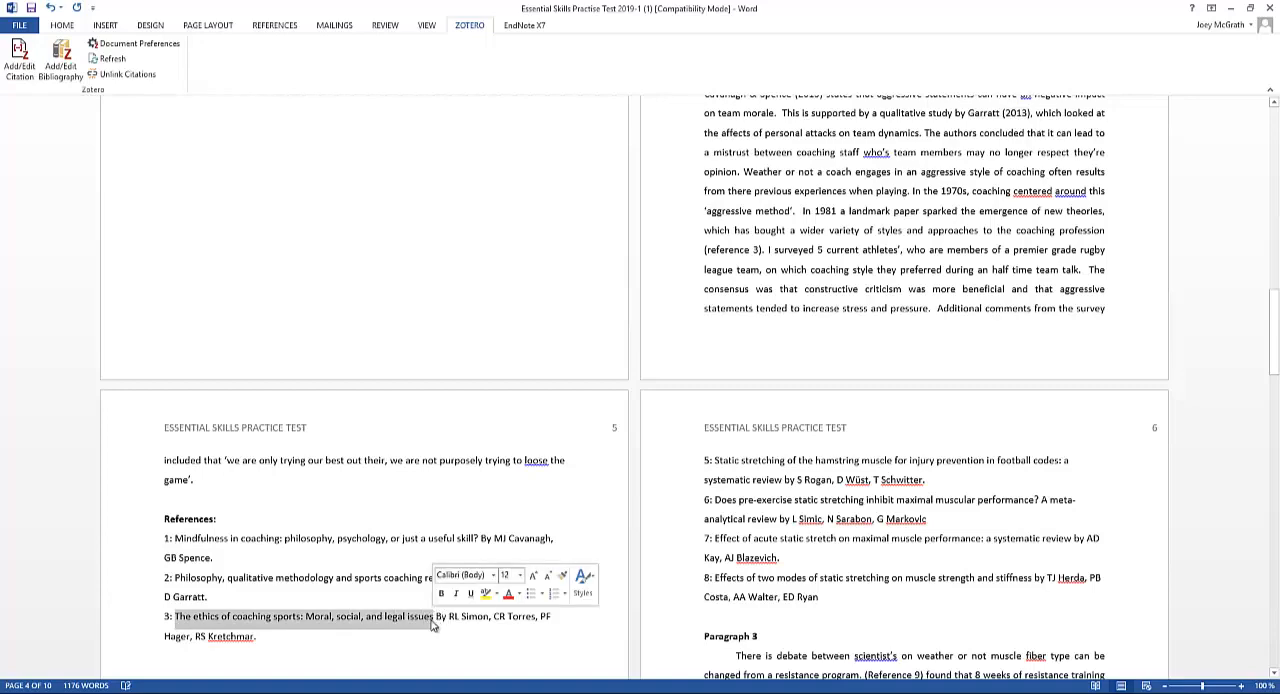
pyautogui.hotkey('alt', 'Tab')
pyautogui.hotkey('alt', 'Tab')
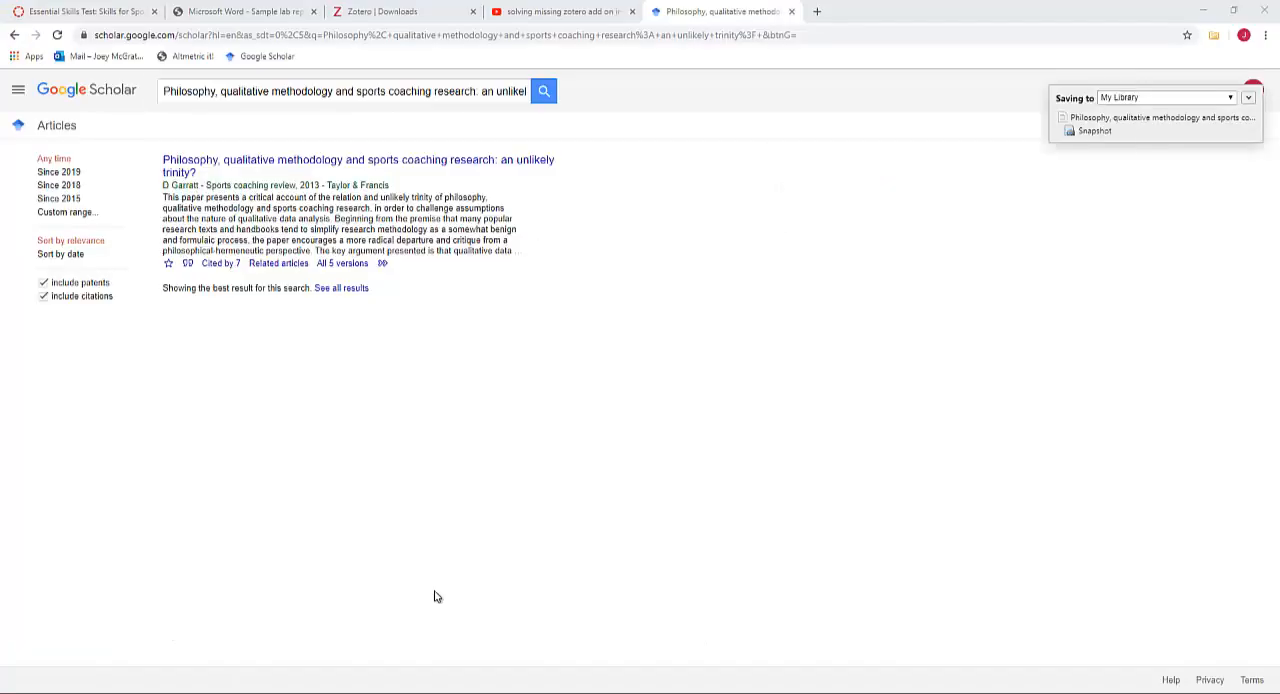
pyautogui.click(400, 92)
pyautogui.hotkey('ctrl', 'a')
pyautogui.hotkey('ctrl', 'v')
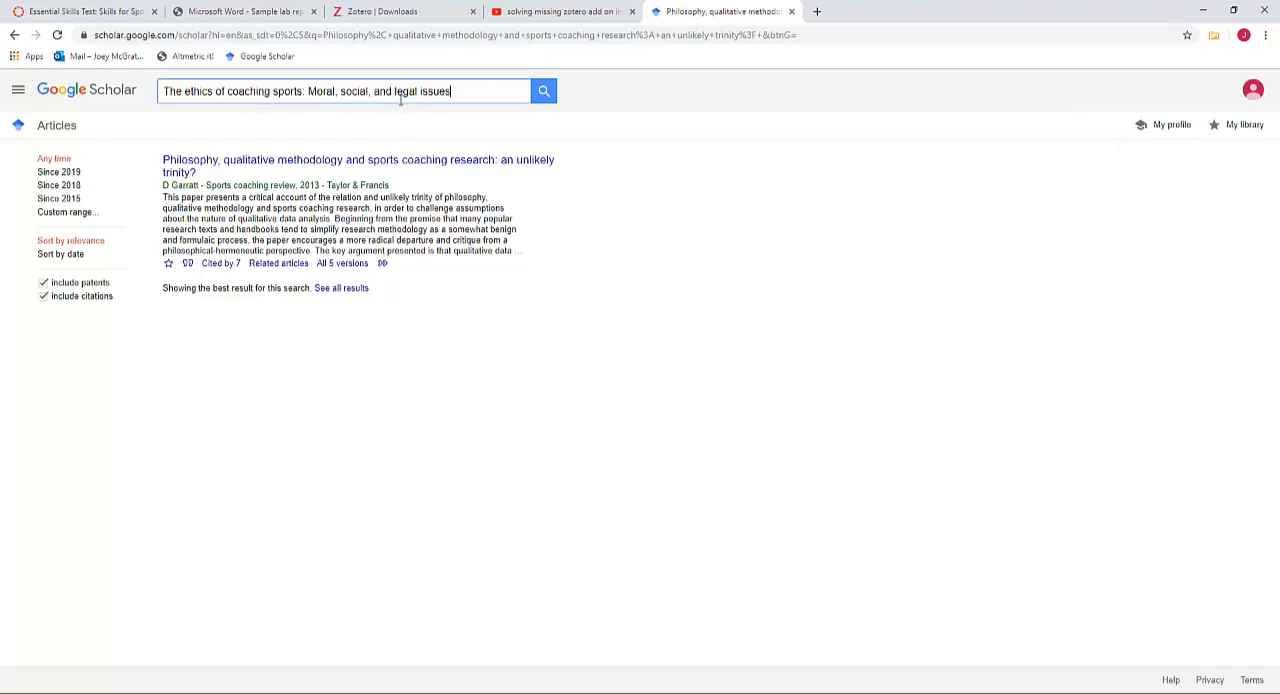
pyautogui.press('Return')
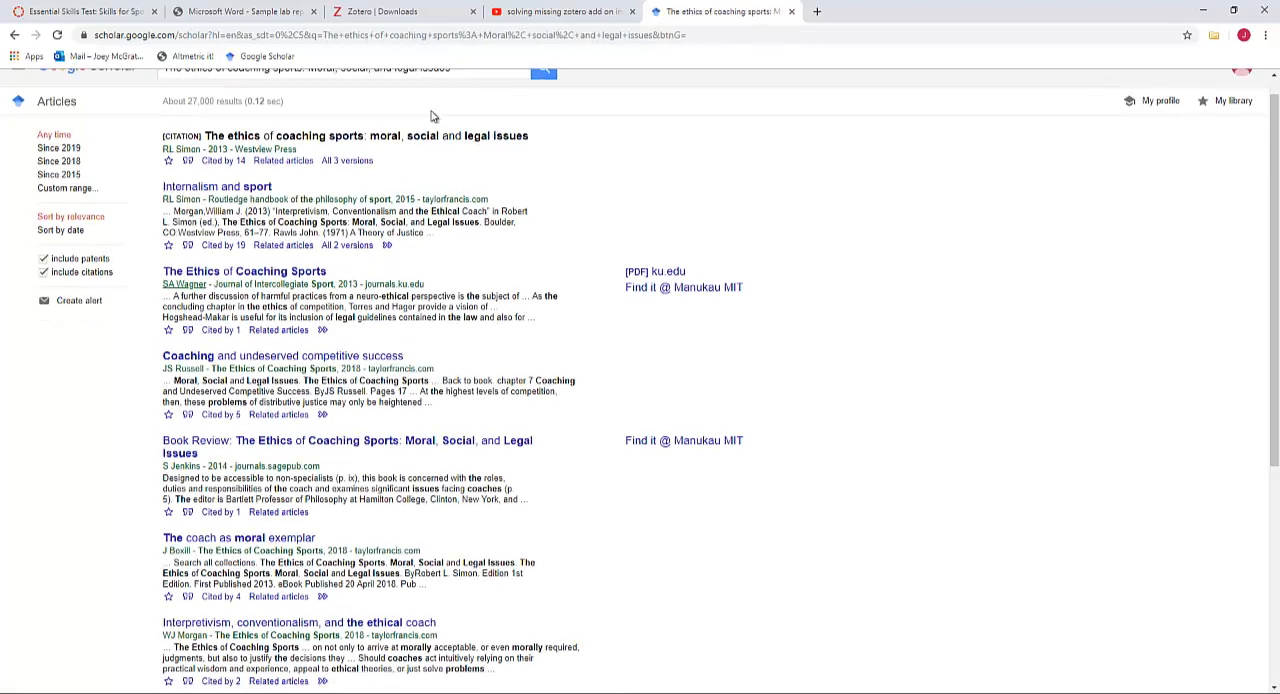
pyautogui.scroll(-2, 434, 200)
pyautogui.scroll(1, 435, 218)
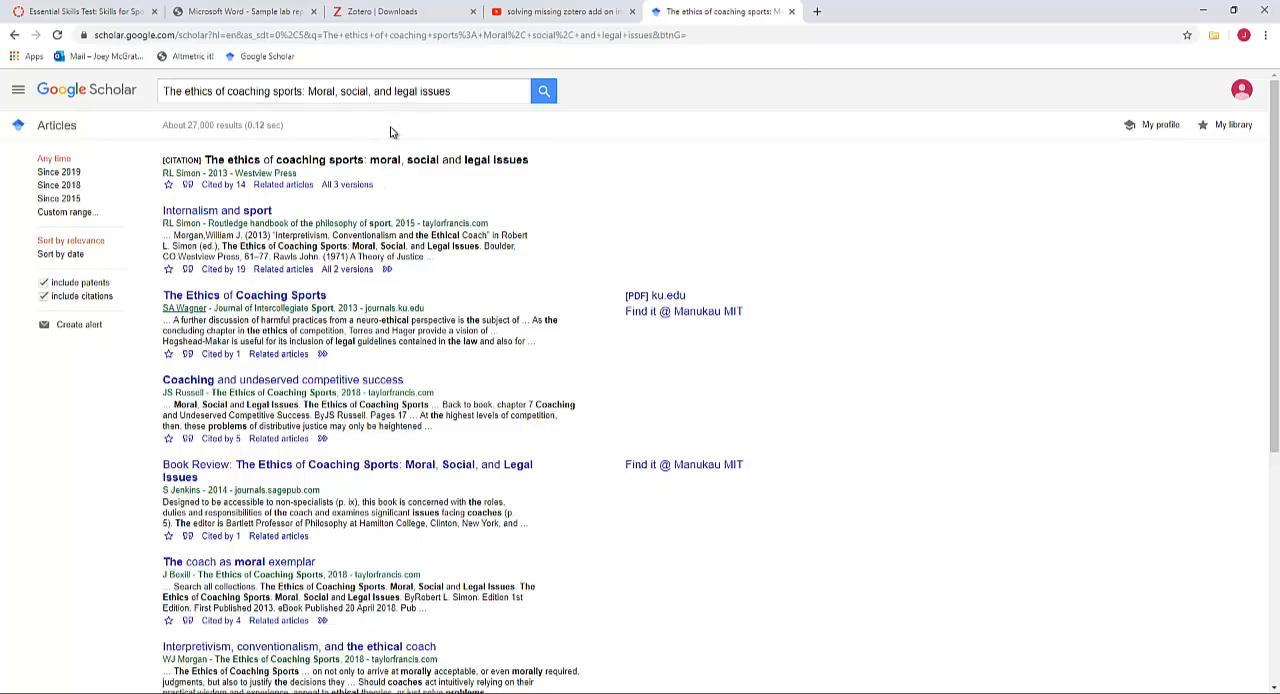
pyautogui.hotkey('alt', 'Tab')
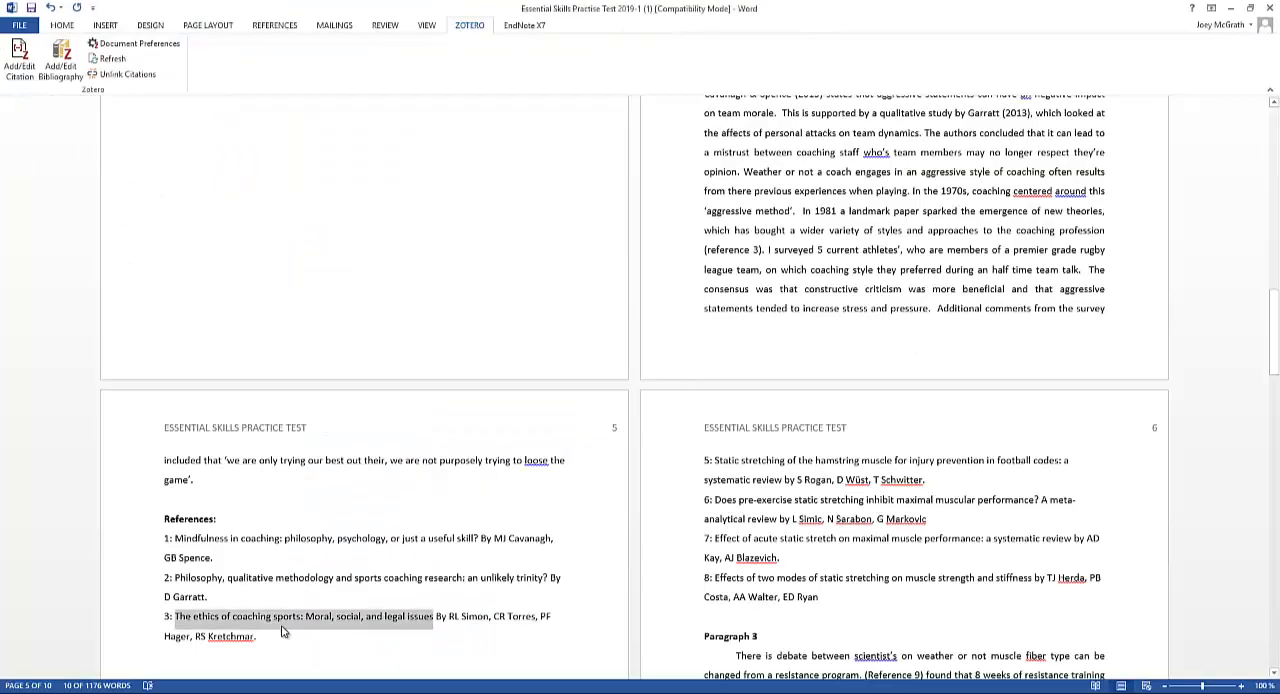
pyautogui.hotkey('alt', 'Tab')
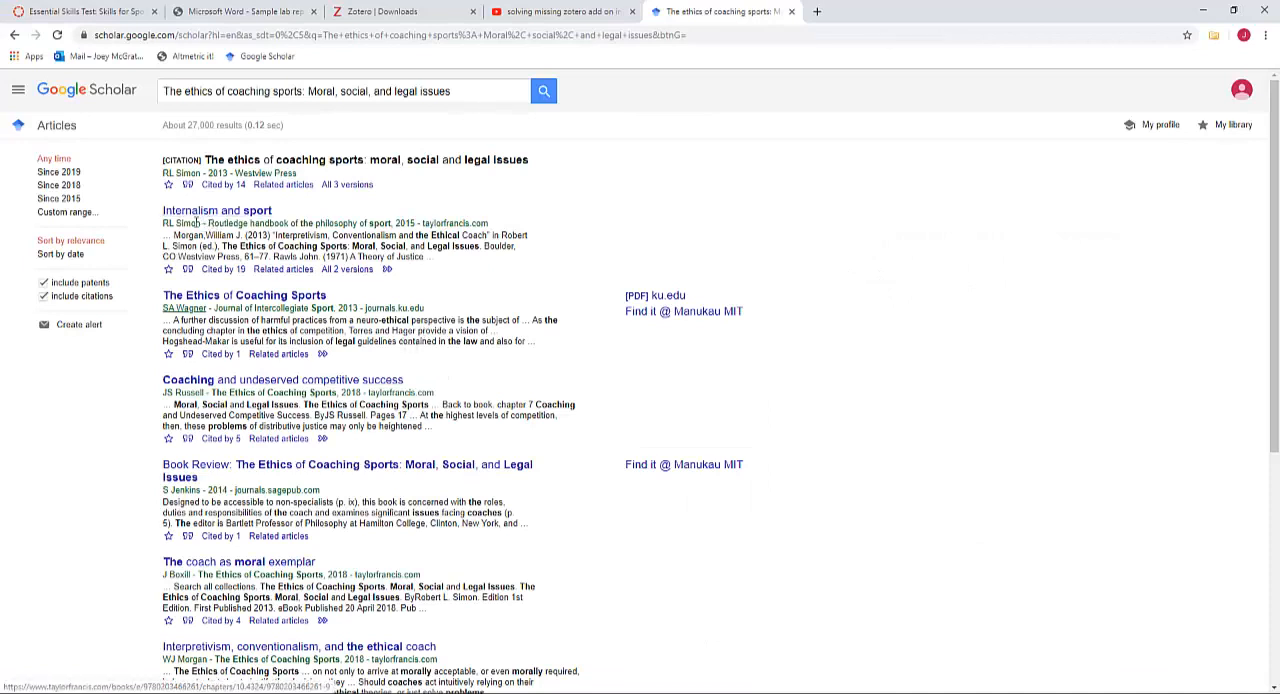
# Save the result "The ethics of coaching sports: moral, social and legal issues" to the Zotero library and check its entry in Zotero
pyautogui.click(1213, 35)
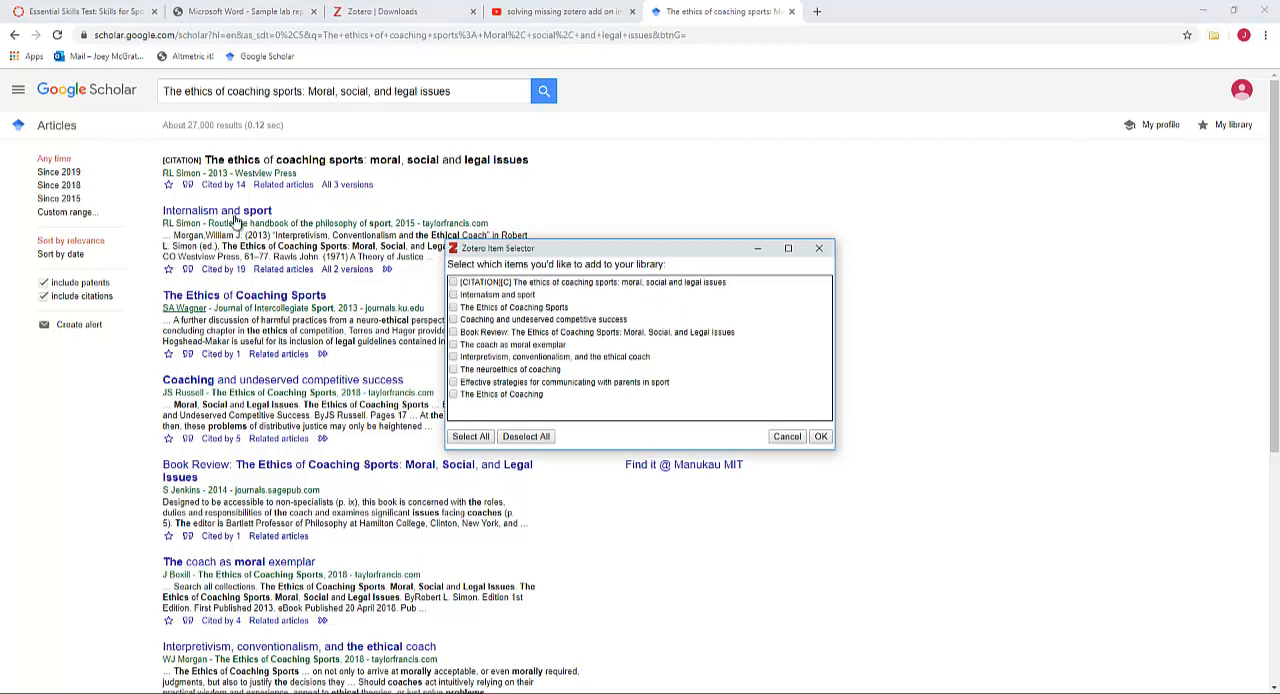
pyautogui.click(454, 282)
pyautogui.click(820, 437)
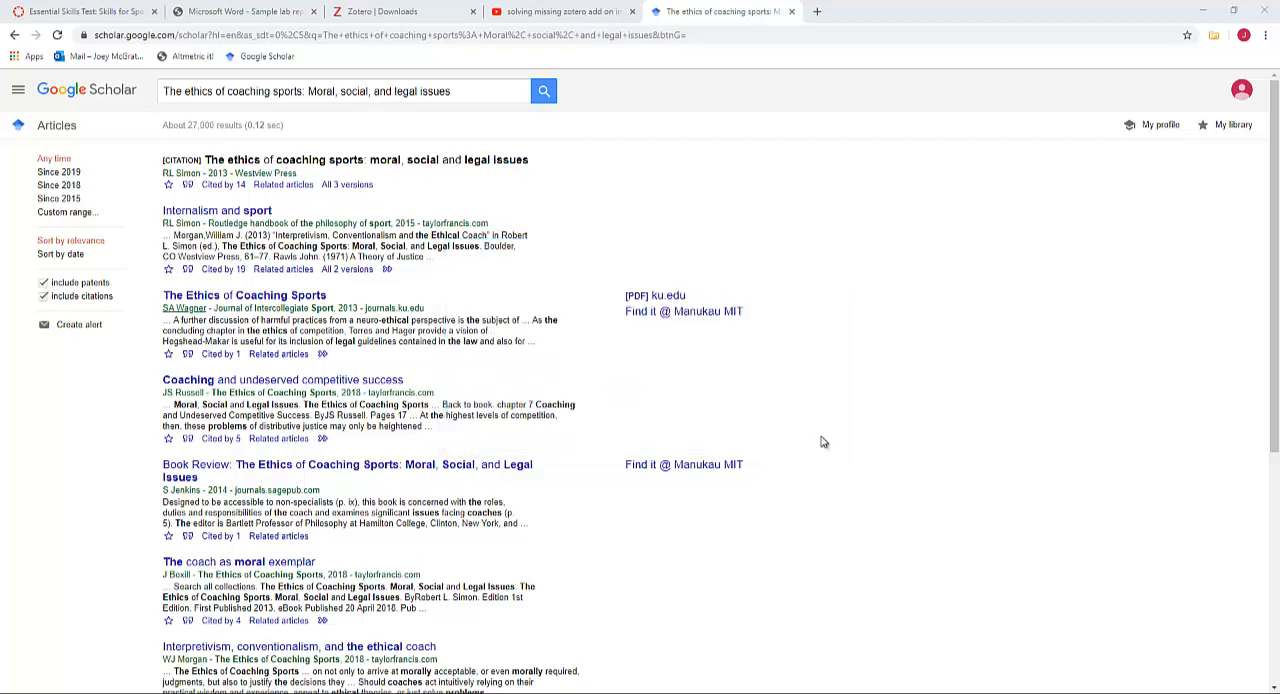
pyautogui.hotkey('alt', 'Tab')
pyautogui.hotkey('alt', 'Tab')
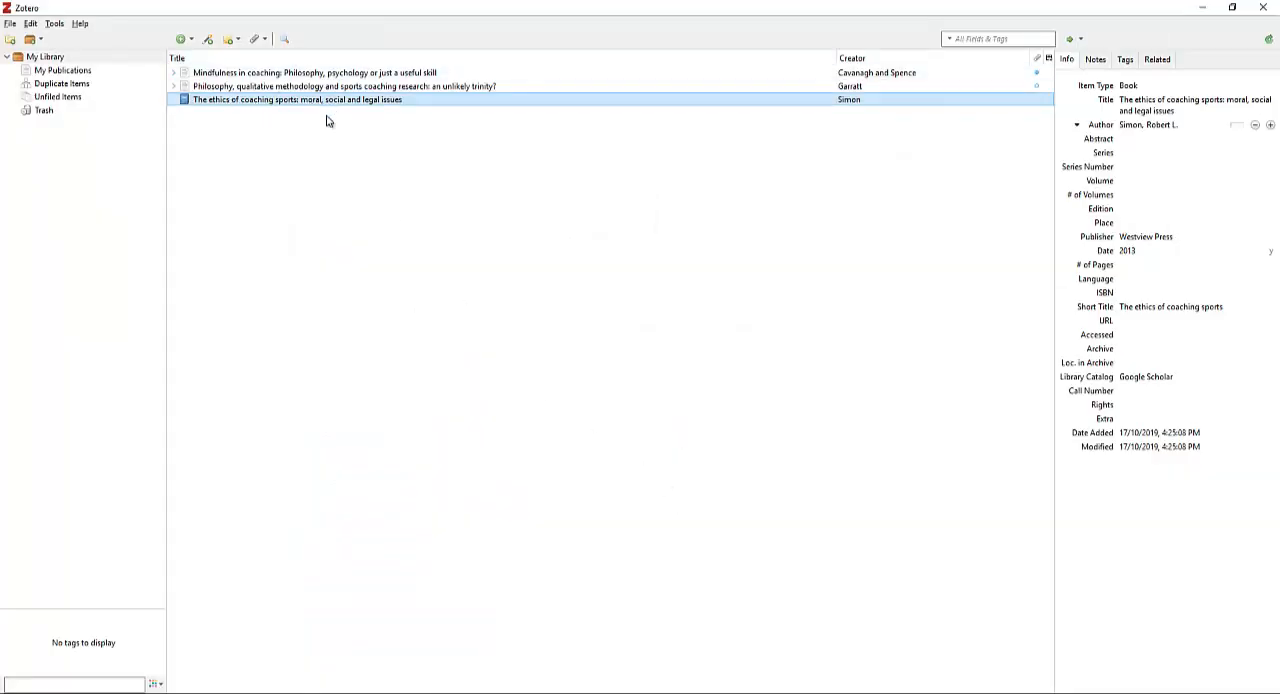
# Return to the Word document and delete the "(reference 3)" placeholder after "coaching profession" in Paragraph 1
pyautogui.hotkey('alt', 'Tab')
pyautogui.hotkey('alt', 'Tab')
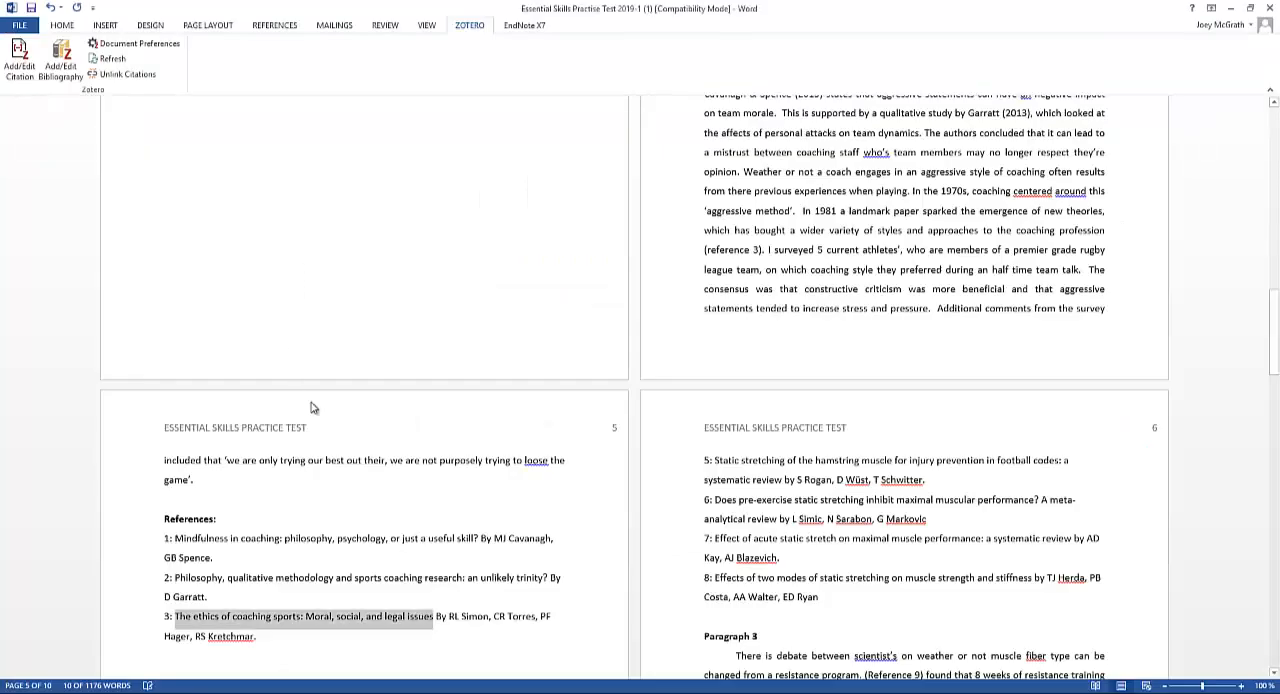
pyautogui.scroll(4, 686, 350)
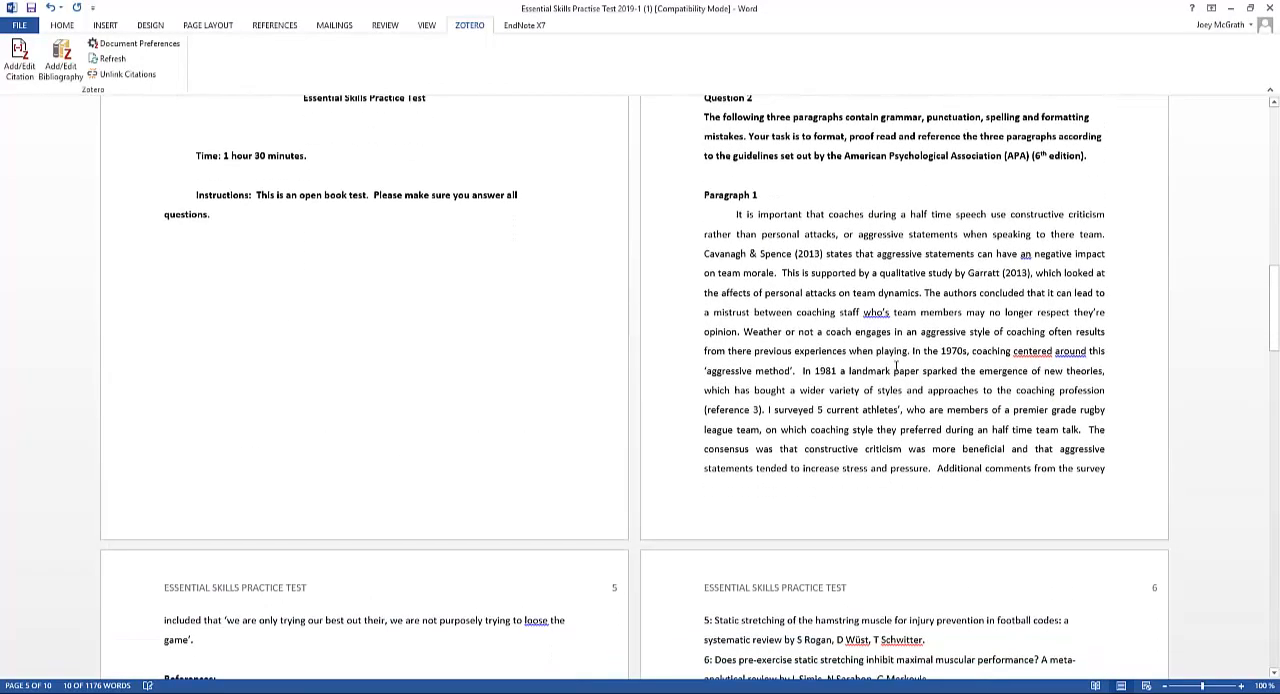
pyautogui.click(767, 409)
pyautogui.press('BackSpace')
pyautogui.press('BackSpace')
pyautogui.press('BackSpace')
pyautogui.press('BackSpace')
pyautogui.press('BackSpace')
pyautogui.press('BackSpace')
pyautogui.press('BackSpace')
pyautogui.press('BackSpace')
pyautogui.press('BackSpace')
pyautogui.press('BackSpace')
pyautogui.press('BackSpace')
pyautogui.press('BackSpace')
pyautogui.press('BackSpace')
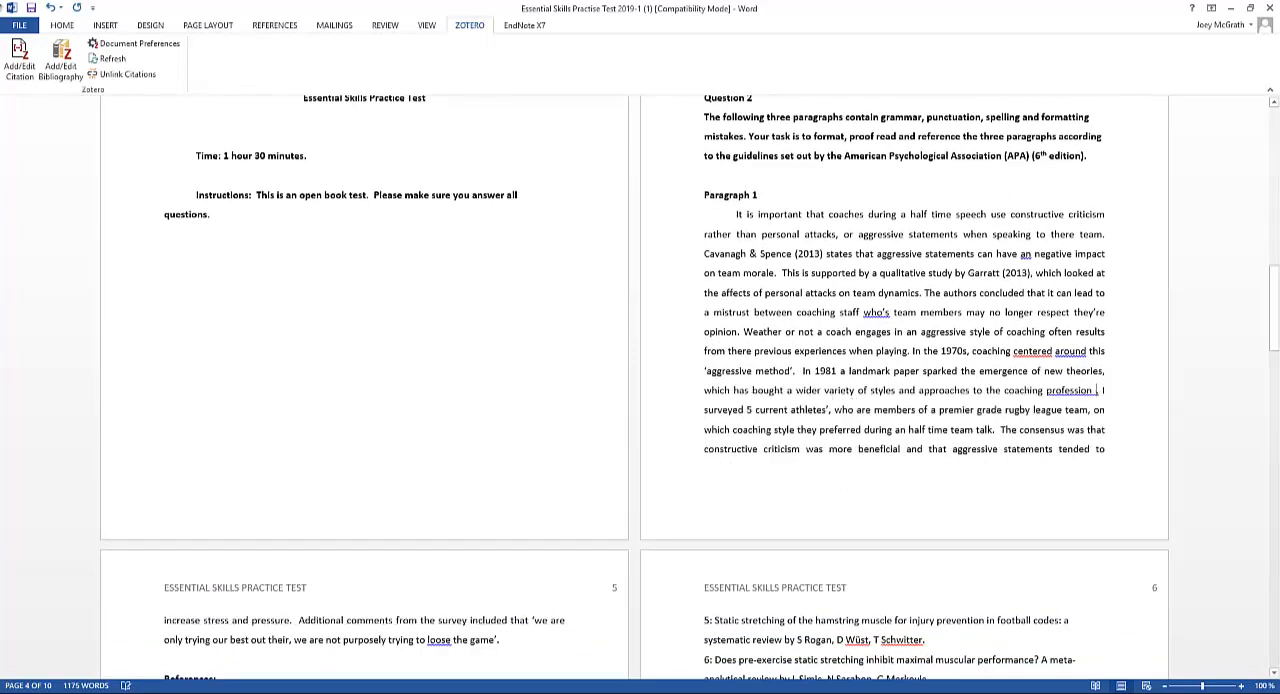
# Insert the Zotero citation for the 2013 book "The ethics of coaching sports" after "coaching profession" in Paragraph 1
pyautogui.click(19, 56)
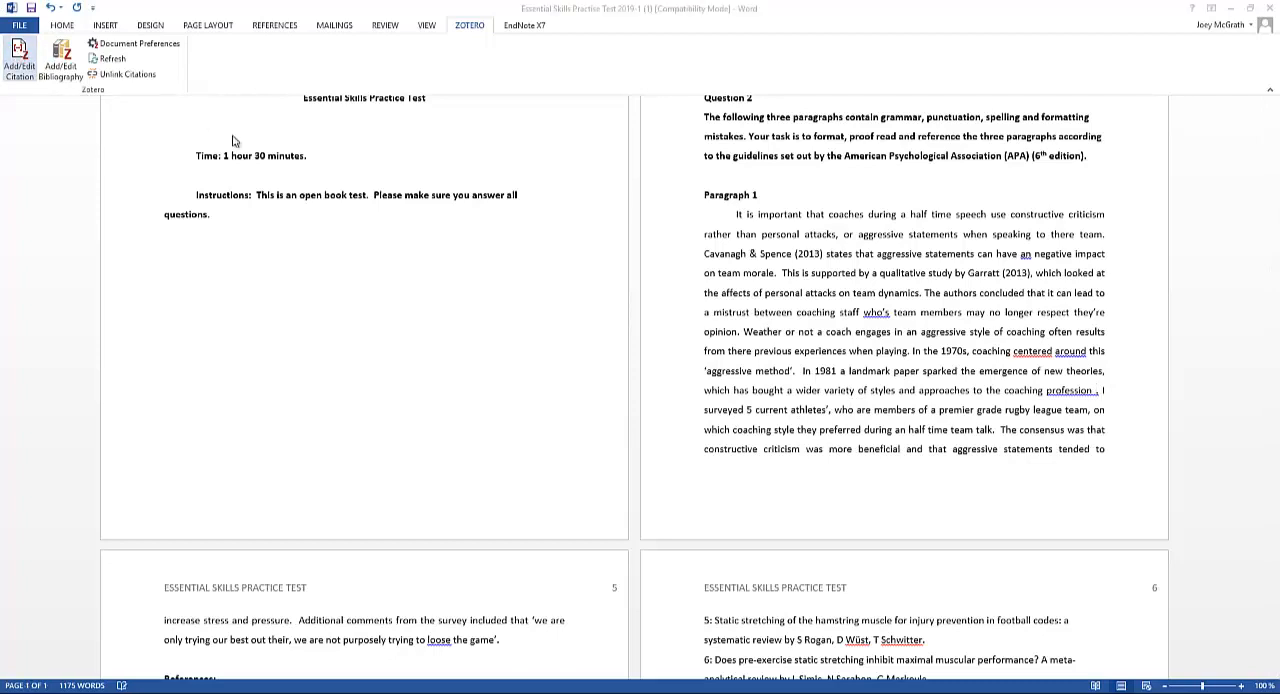
pyautogui.write('so')
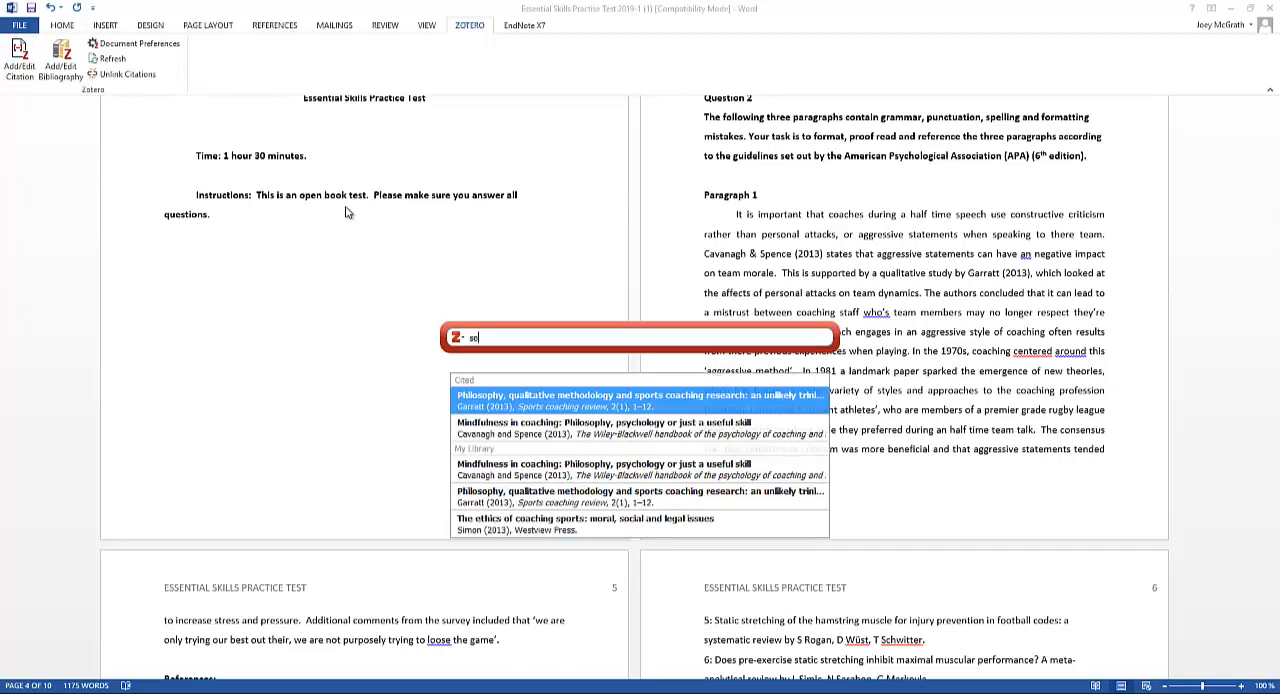
pyautogui.press('BackSpace')
pyautogui.write('im')
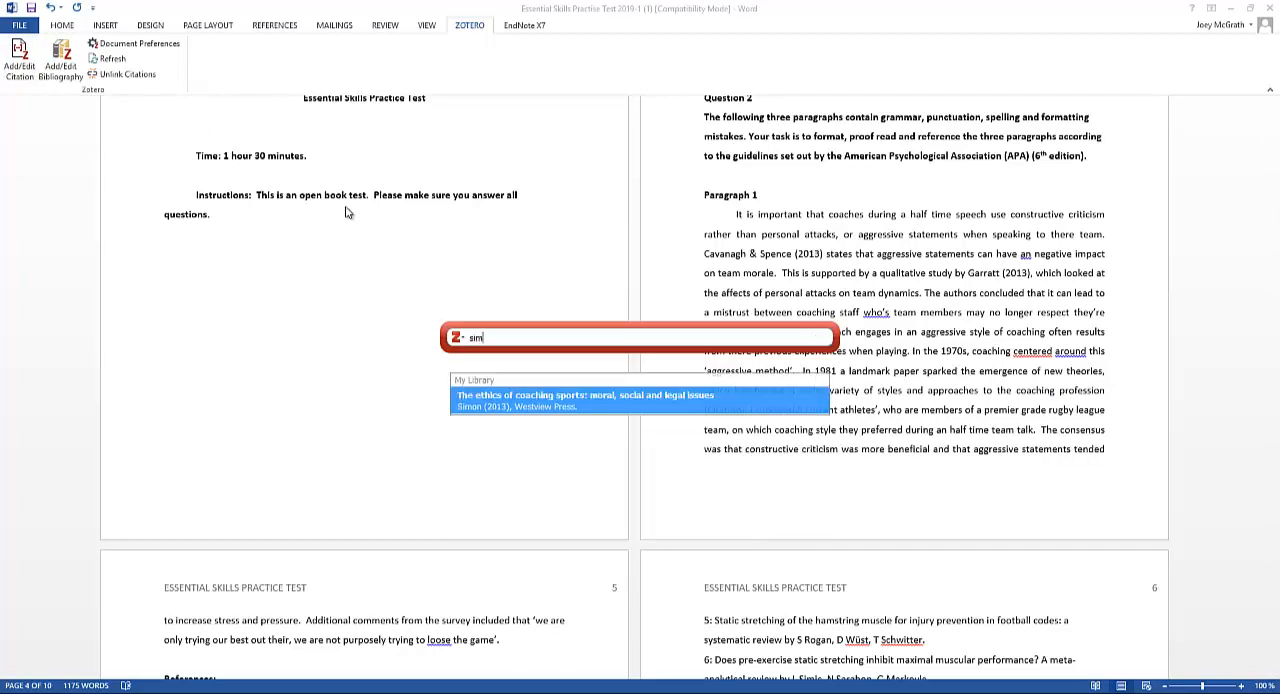
pyautogui.press('Return')
pyautogui.press('Return')
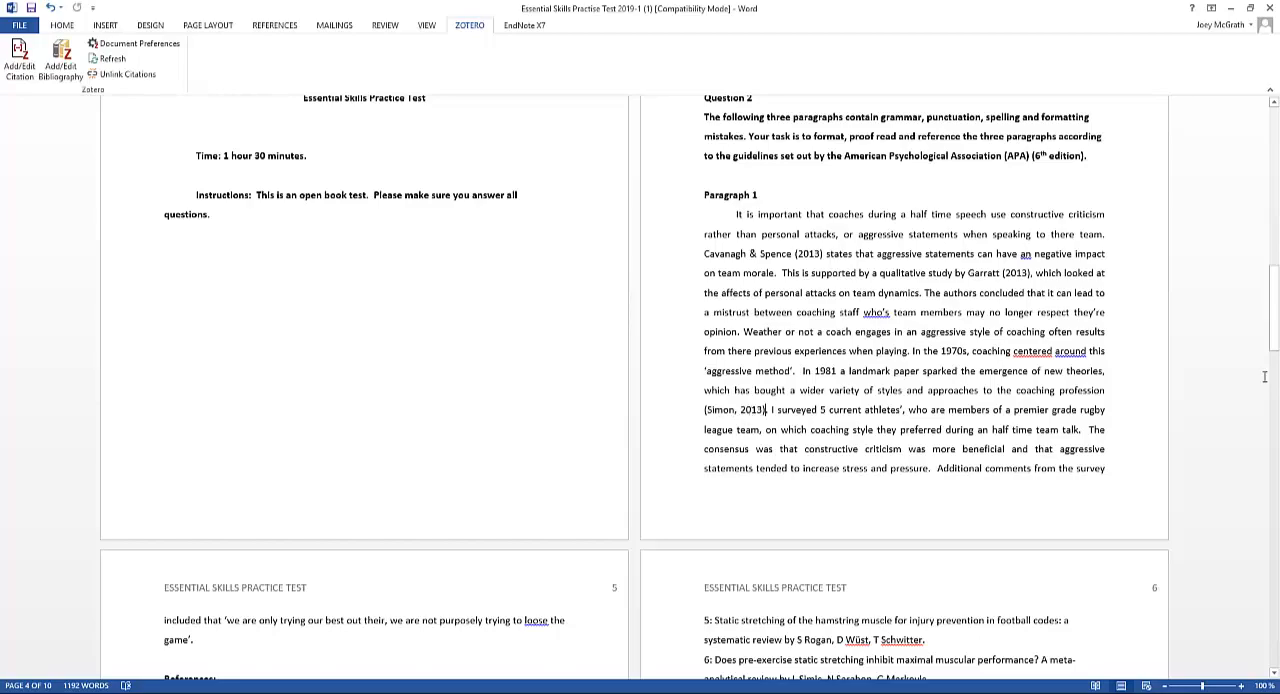
# Copy the title of reference 6, "Does pre-exercise static stretching inhibit maximal muscular performance? A meta-analytical review", and search Google Scholar for it
pyautogui.moveTo(1273, 310); pyautogui.dragTo(1273, 409)
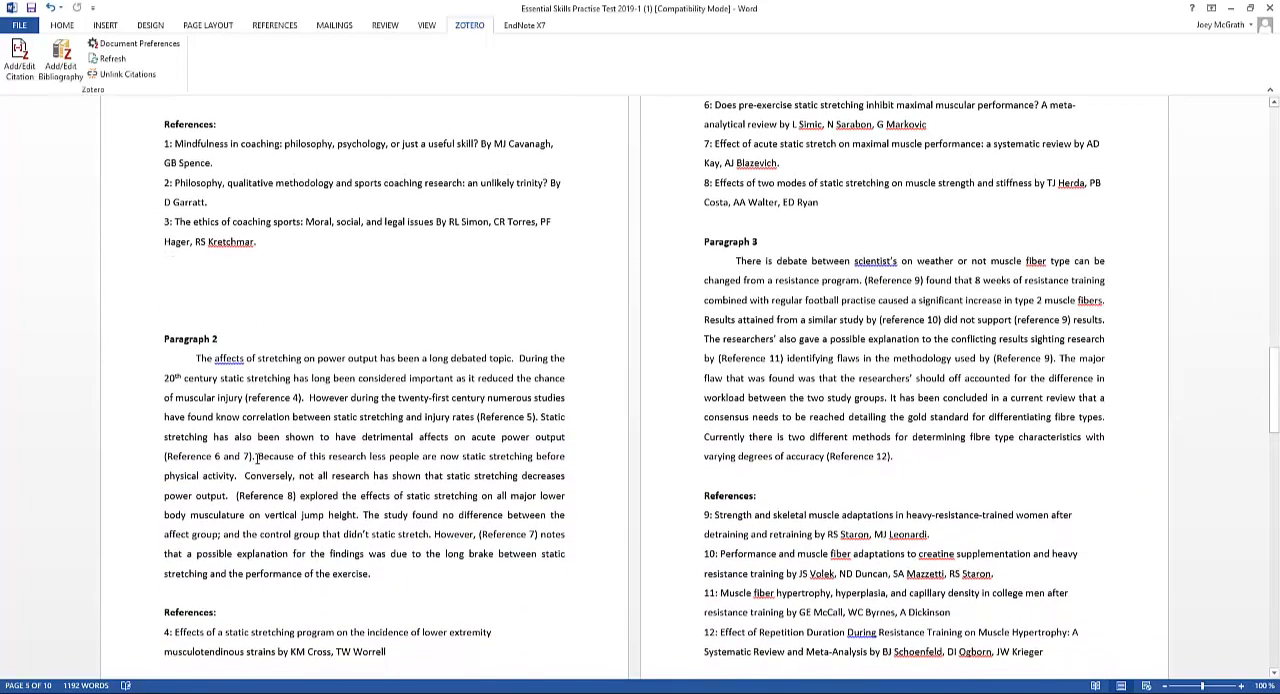
pyautogui.scroll(-1, 259, 456)
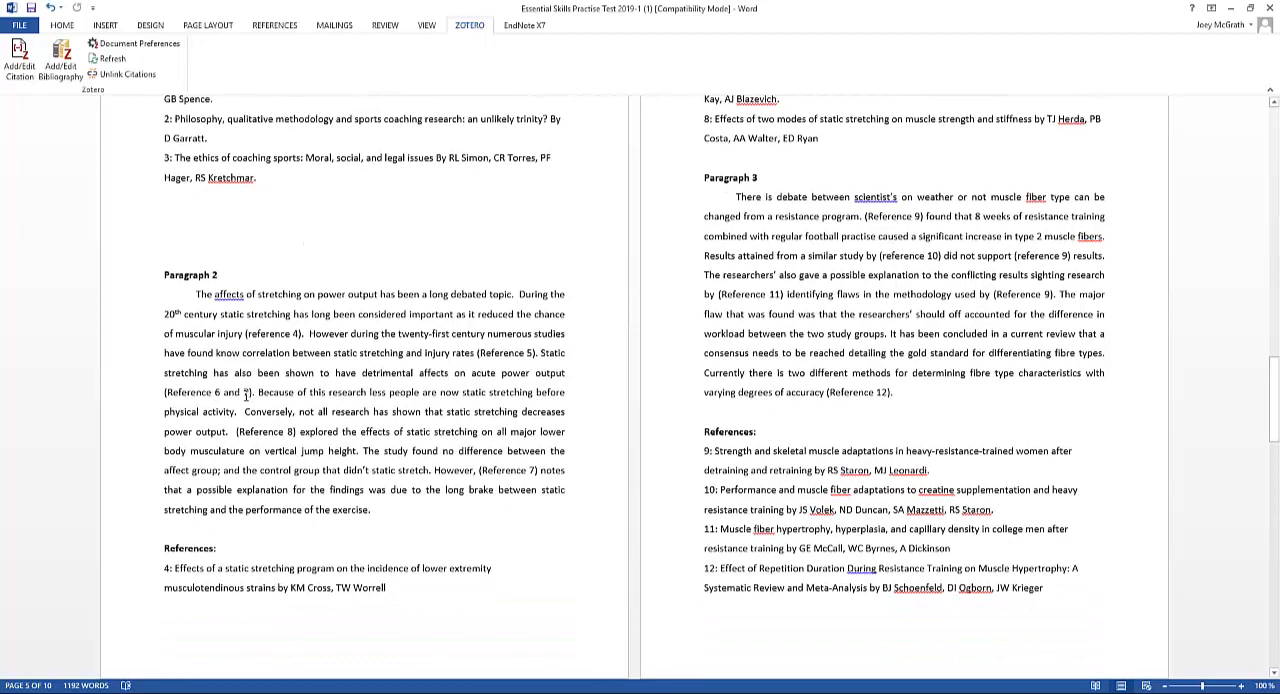
pyautogui.scroll(2, 417, 354)
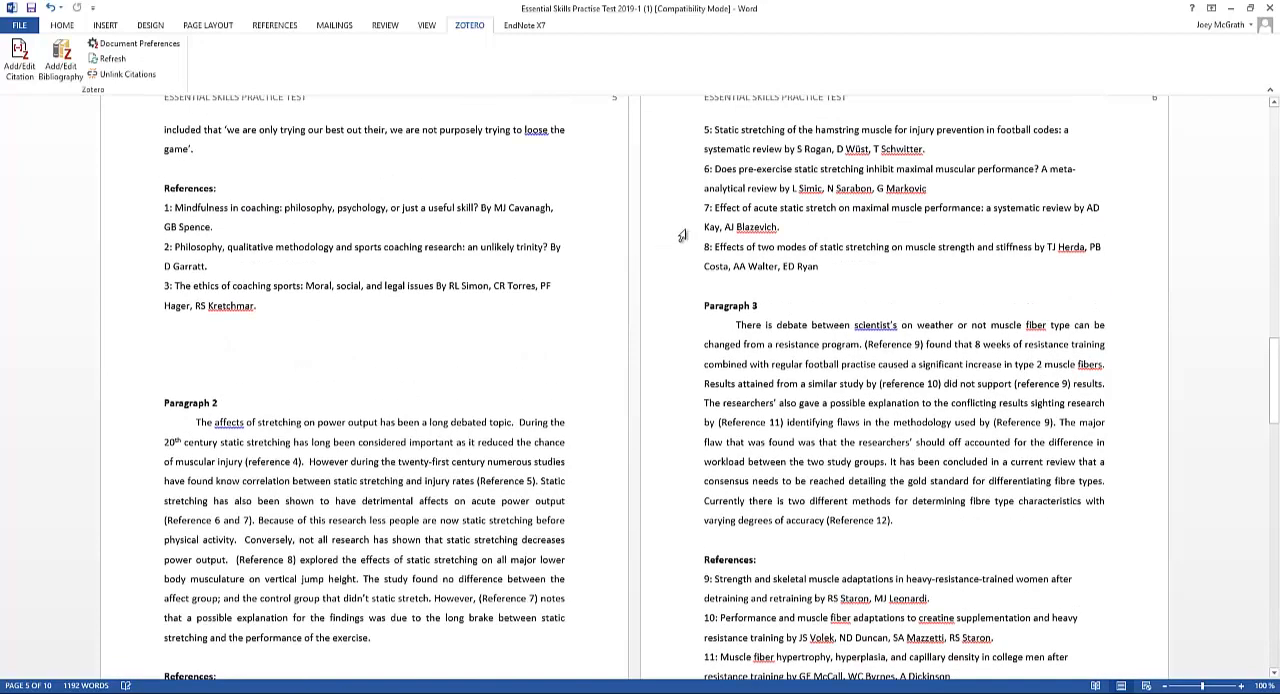
pyautogui.moveTo(716, 168); pyautogui.dragTo(777, 197)
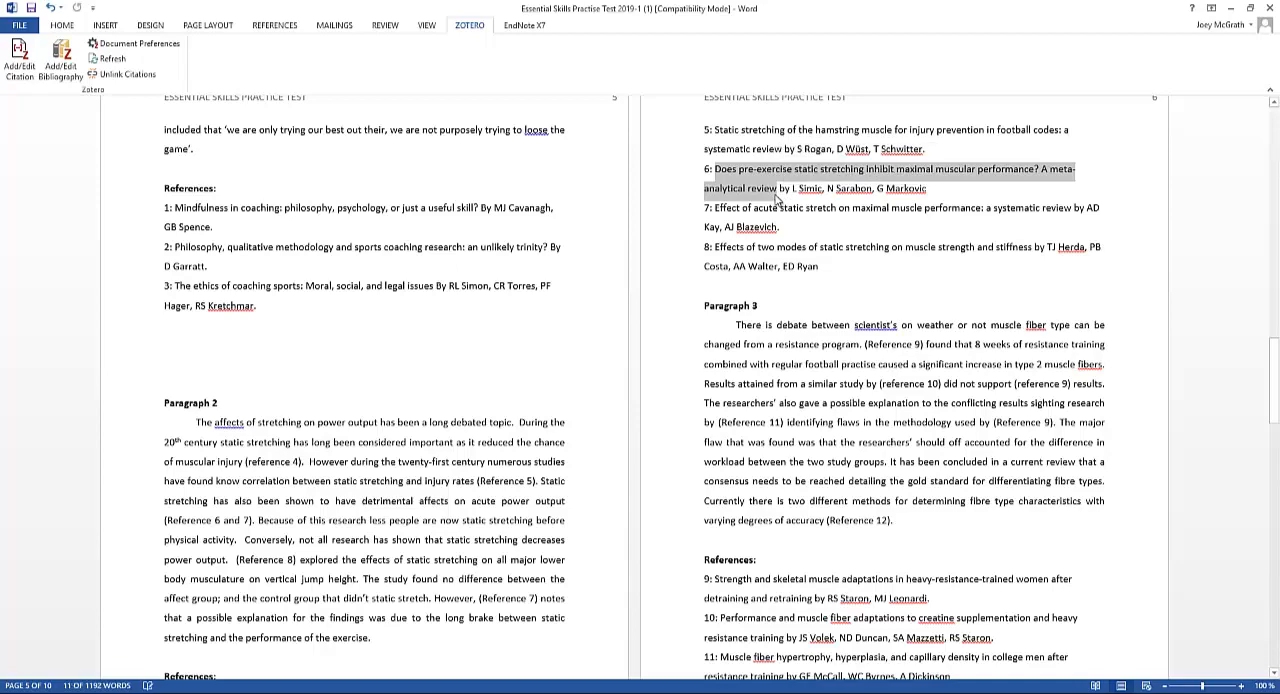
pyautogui.hotkey('alt', 'Tab')
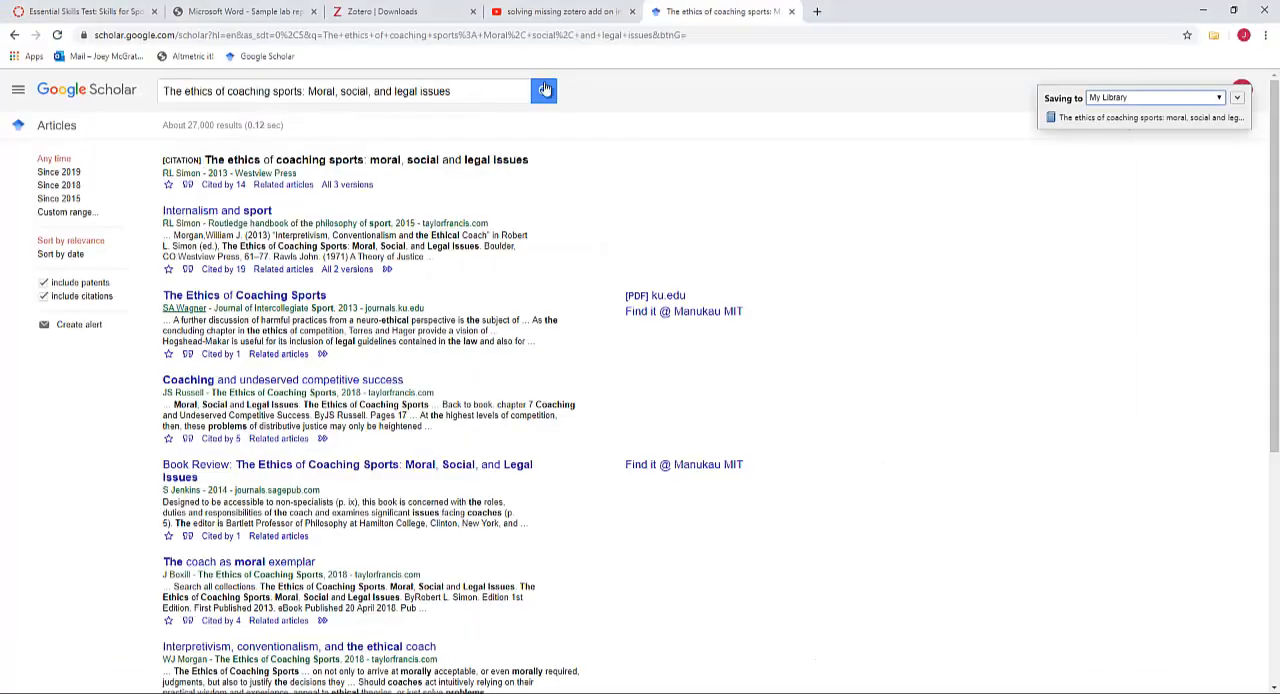
pyautogui.click(482, 85)
pyautogui.hotkey('ctrl', 'a')
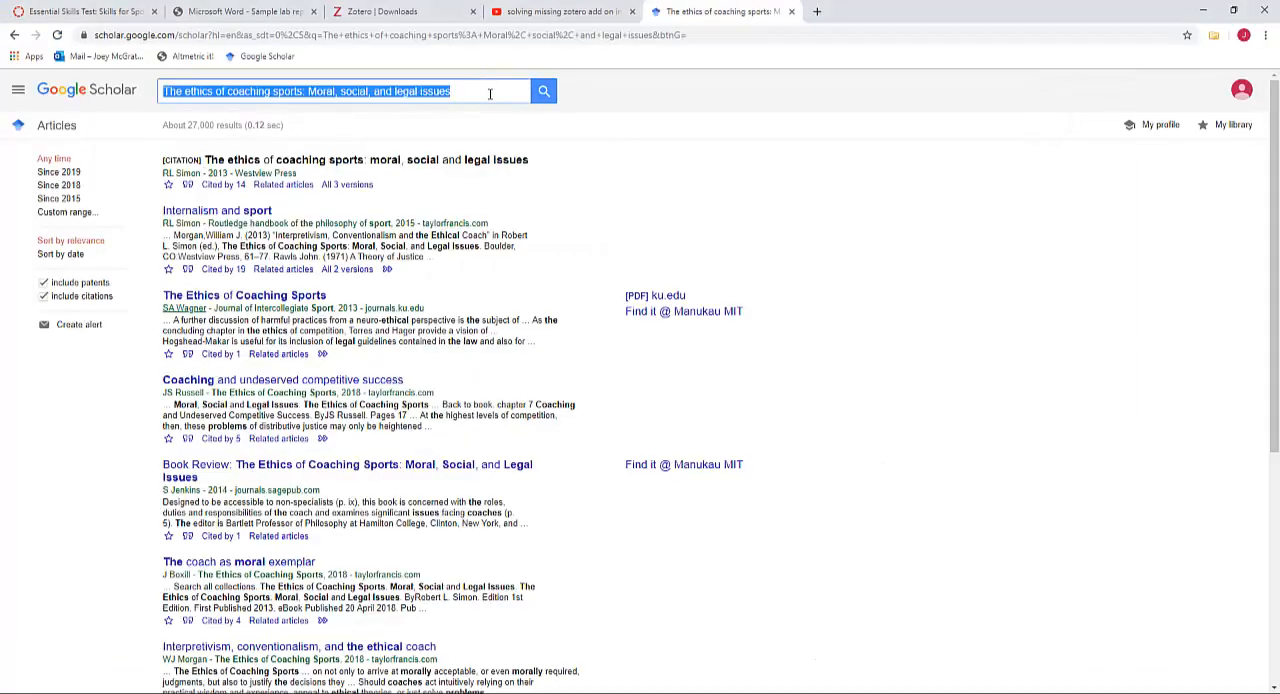
pyautogui.write('Does static stretching inhibit maximal muscular performance? A meta-analytical review')
pyautogui.press('Return')
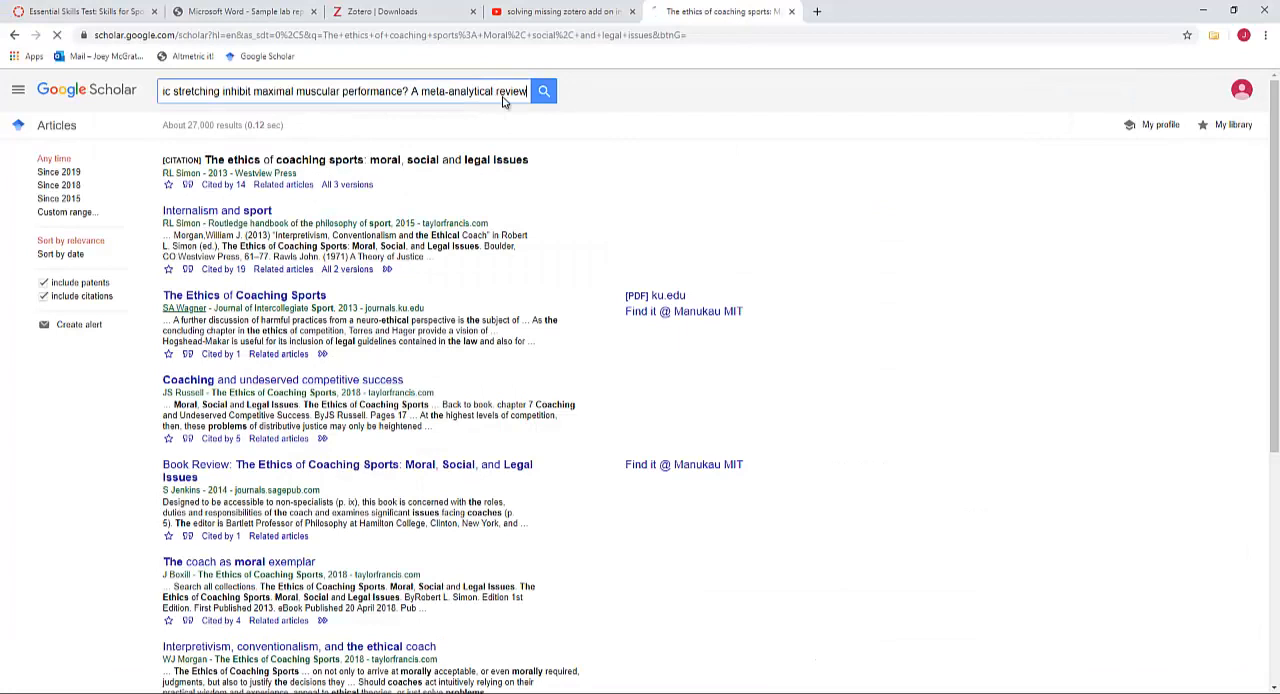
# Save the pre-exercise static stretching meta-analytical review to the Zotero library and check its entry in Zotero
pyautogui.click(1213, 35)
pyautogui.click(454, 284)
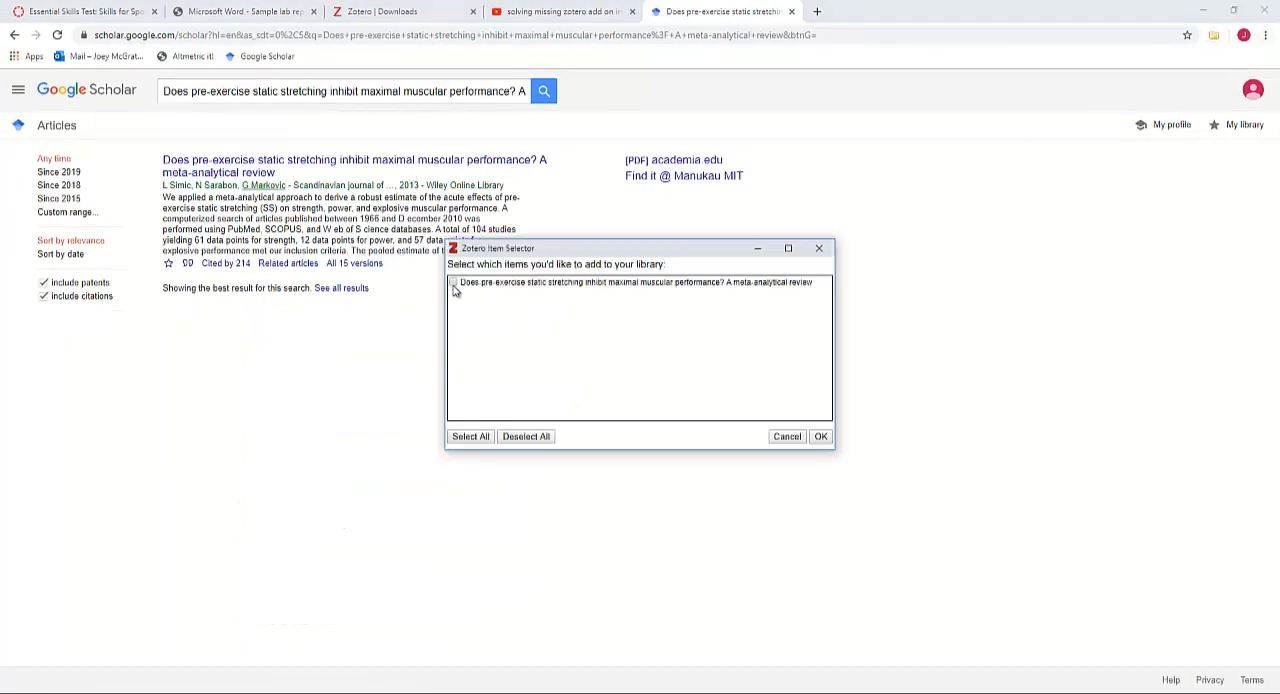
pyautogui.click(820, 437)
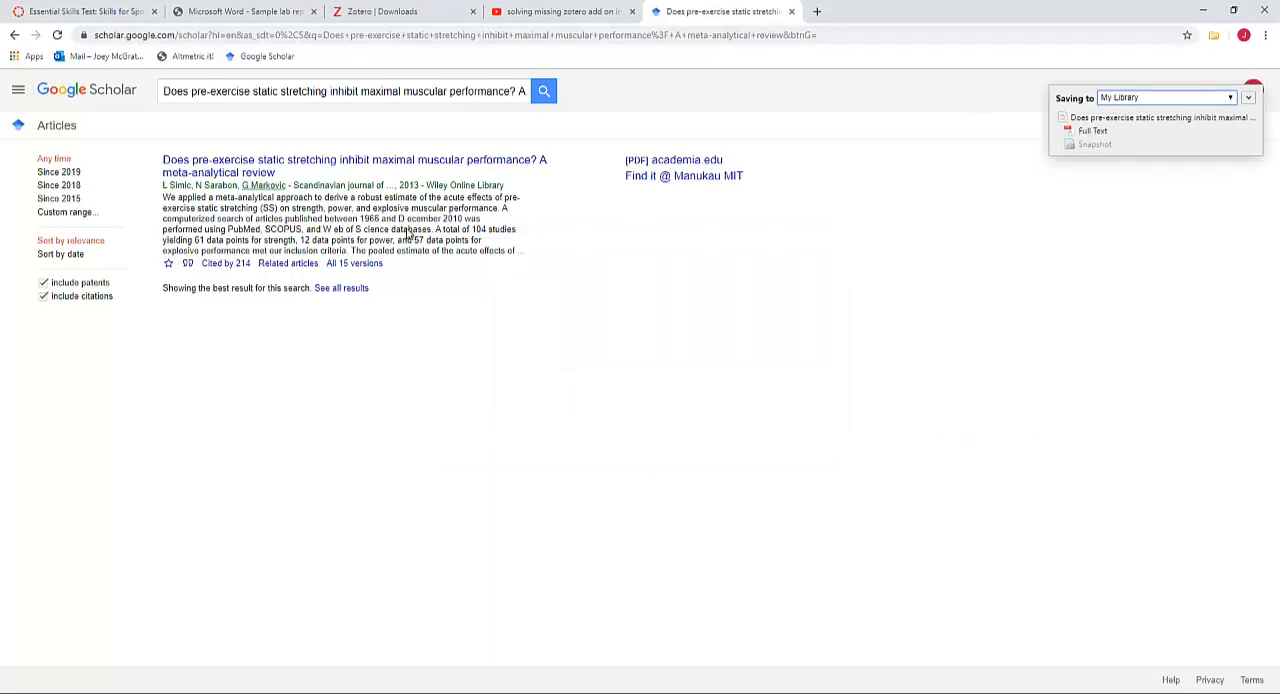
pyautogui.hotkey('alt', 'Tab')
pyautogui.hotkey('alt', 'Tab')
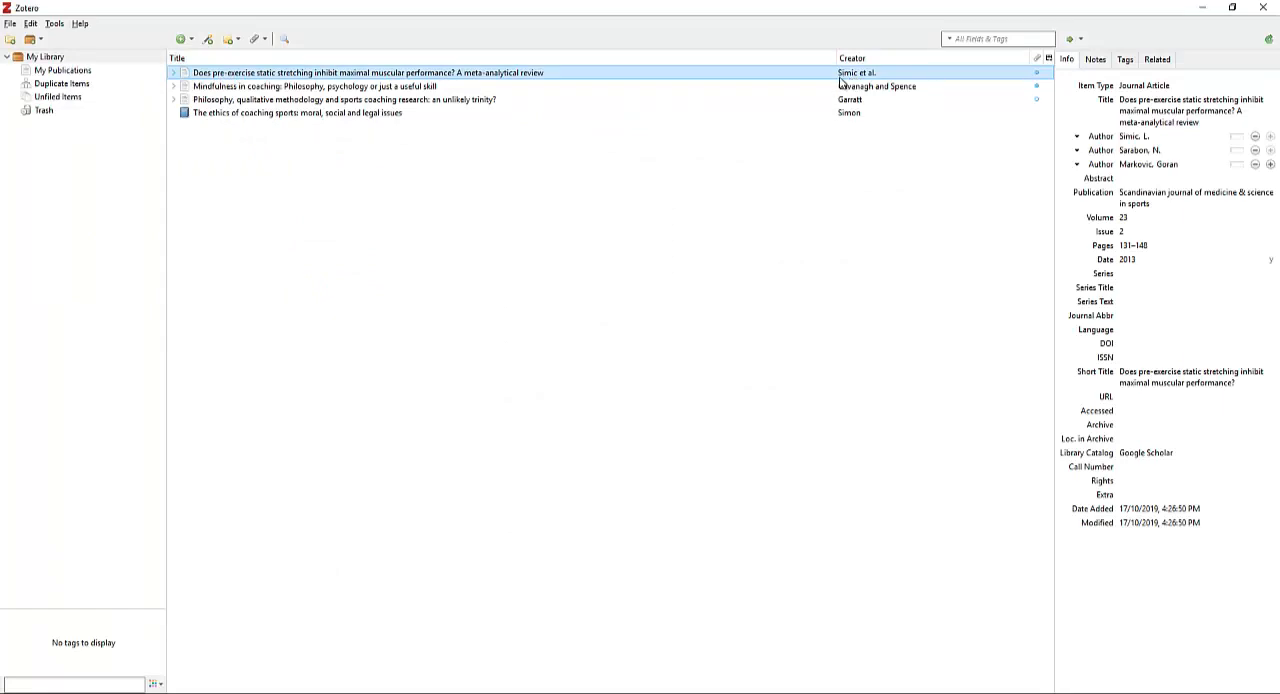
# Copy the title of reference 7 from Word, "Effect of acute static stretch on maximal muscle performance: a systematic review", and search Google Scholar for it
pyautogui.hotkey('alt', 'Tab')
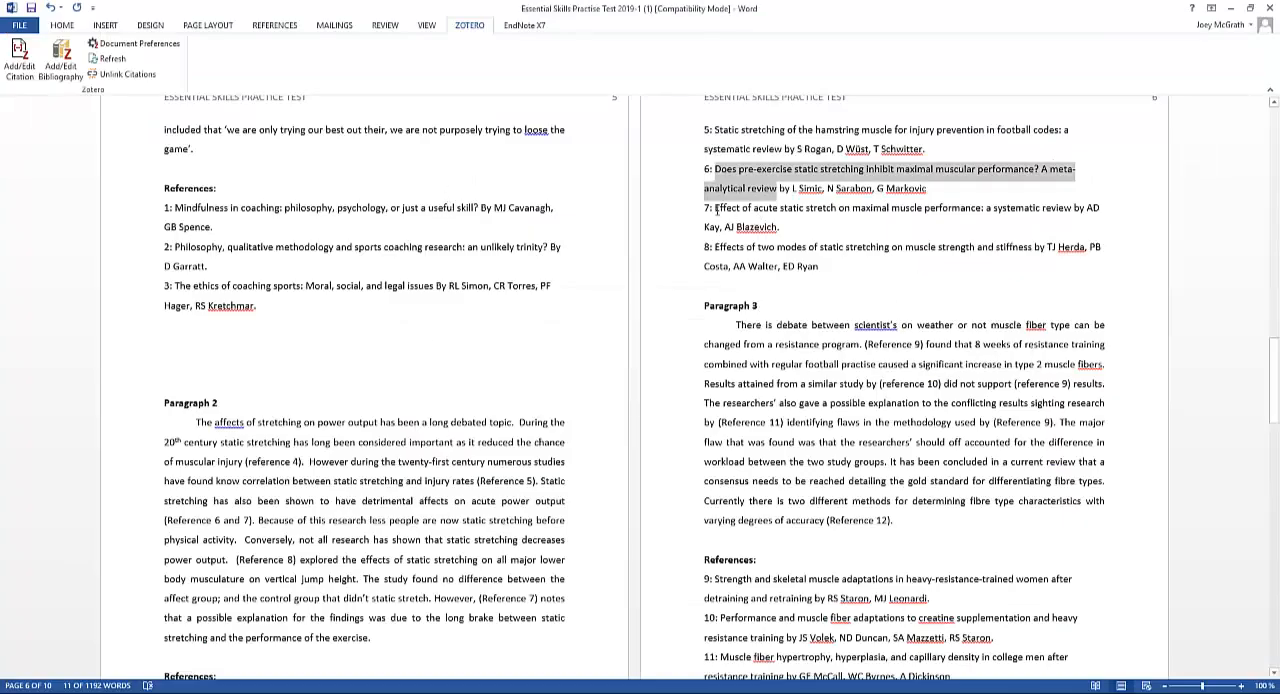
pyautogui.moveTo(715, 208); pyautogui.dragTo(1064, 215)
pyautogui.hotkey('ctrl', 'c')
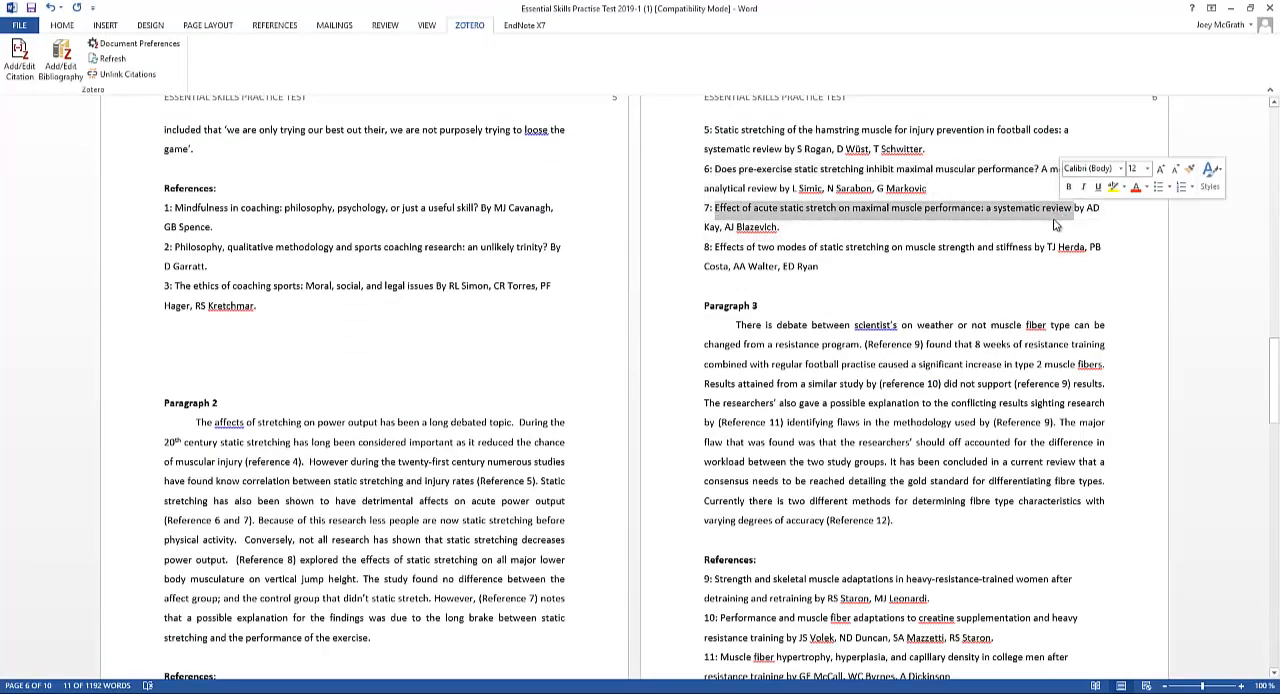
pyautogui.hotkey('alt', 'Tab')
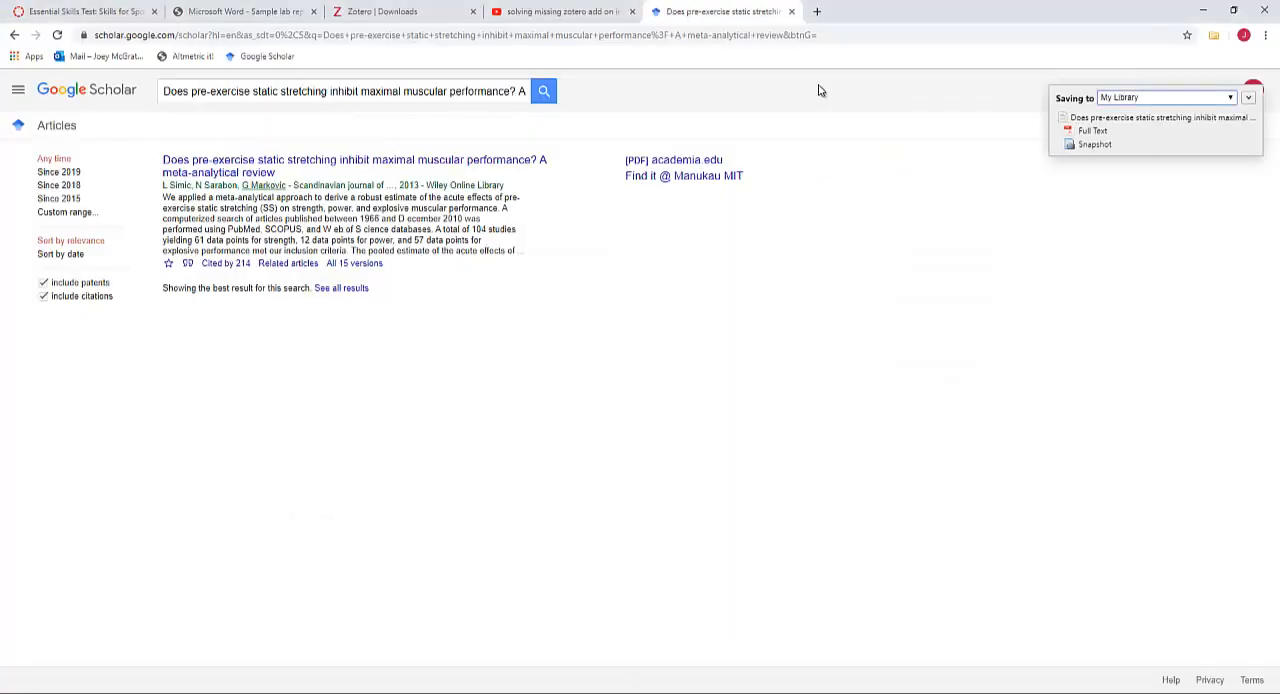
pyautogui.click(405, 96)
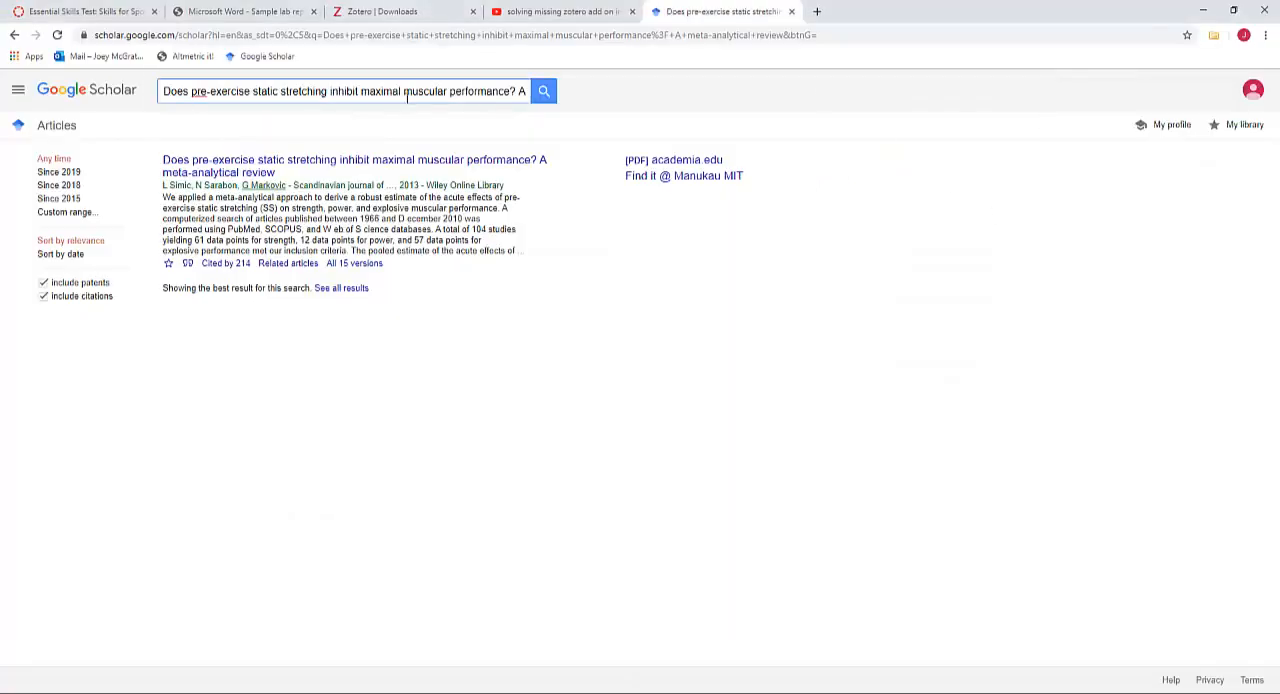
pyautogui.hotkey('ctrl', 'a')
pyautogui.hotkey('ctrl', 'v')
pyautogui.click(543, 91)
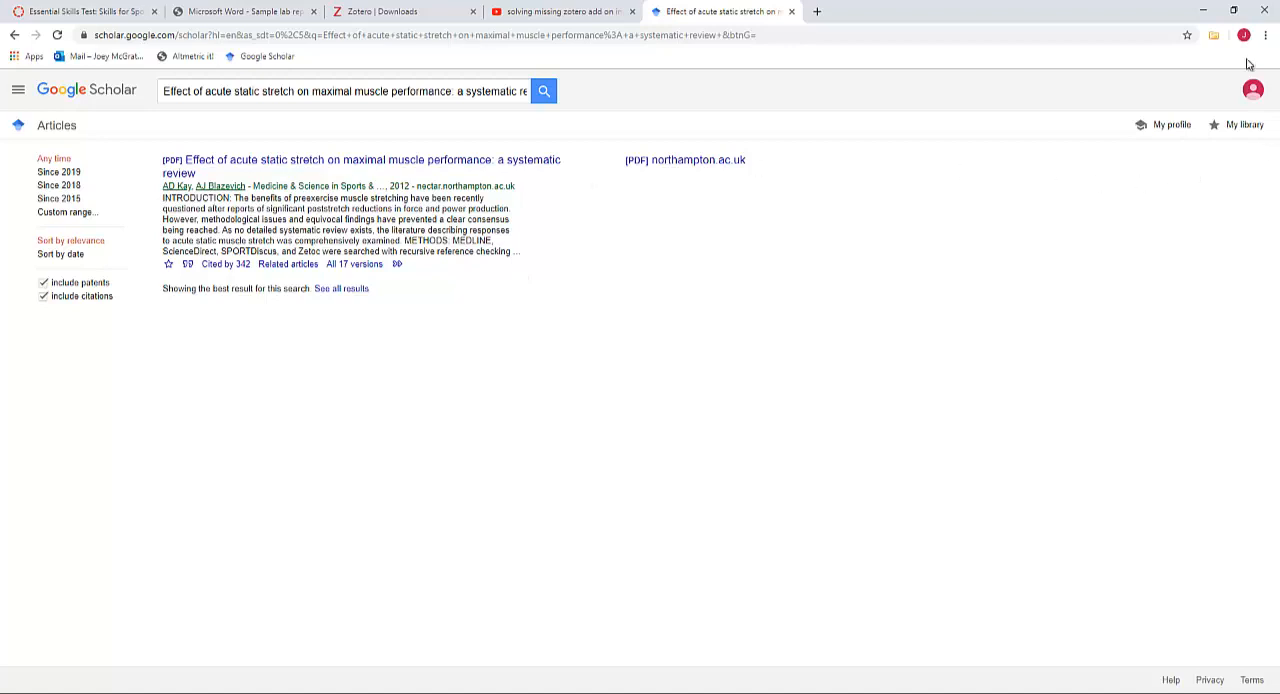
# Save the acute static stretch systematic review from the search results to the Zotero library
pyautogui.click(1213, 35)
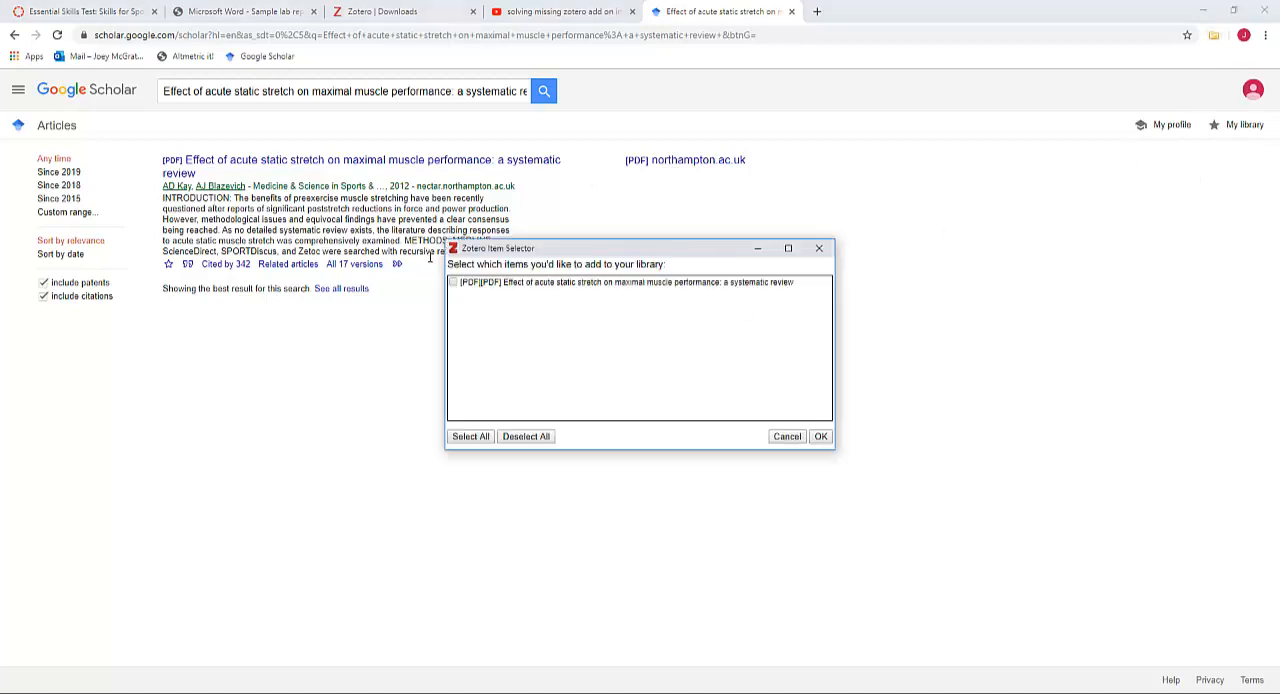
pyautogui.click(453, 283)
pyautogui.click(819, 436)
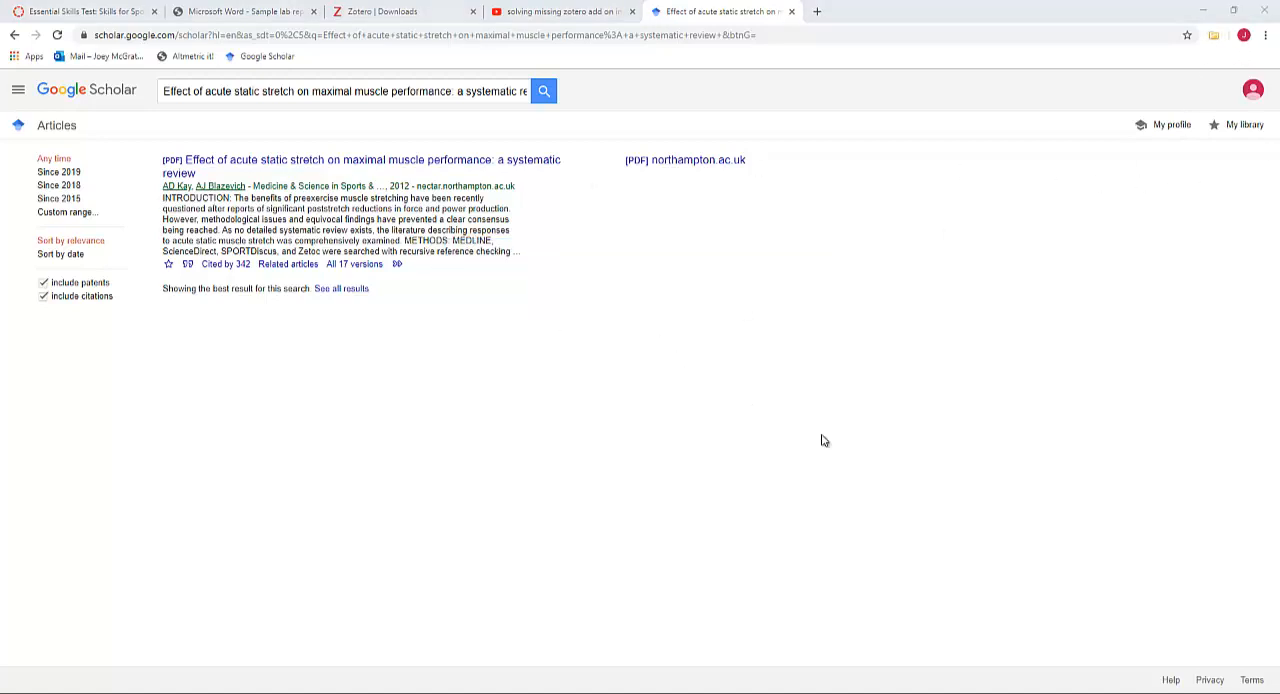
# Return to the Word document and delete the "(Reference 6 and 7)" placeholder after "acute power output" in Paragraph 2
pyautogui.hotkey('alt', 'Tab')
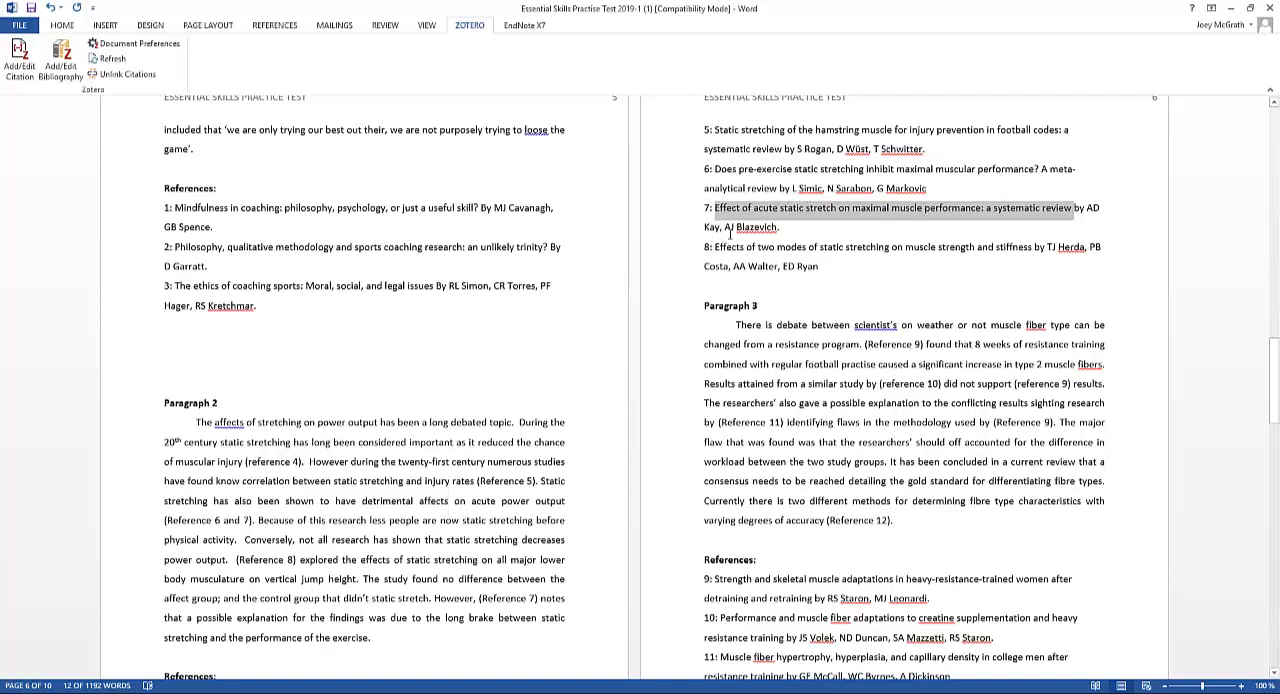
pyautogui.click(252, 520)
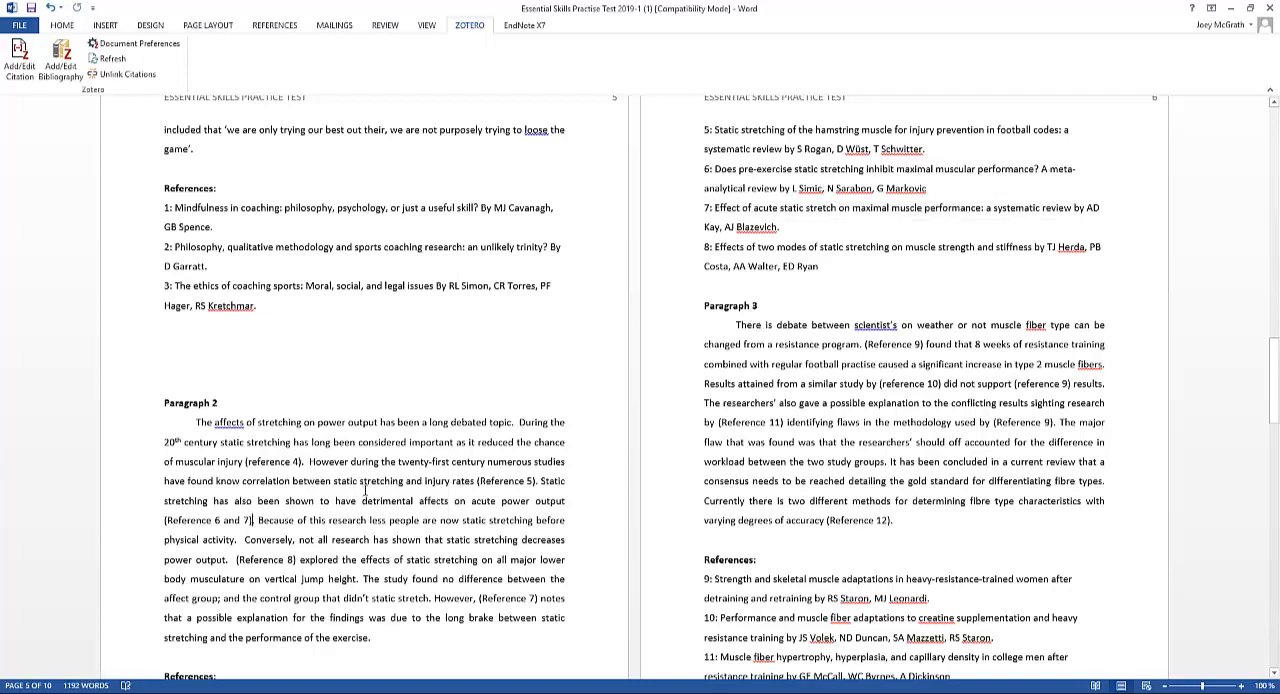
pyautogui.press('BackSpace')
pyautogui.press('BackSpace')
pyautogui.press('BackSpace')
pyautogui.press('BackSpace')
pyautogui.press('BackSpace')
pyautogui.press('BackSpace')
pyautogui.press('BackSpace')
pyautogui.press('BackSpace')
pyautogui.press('BackSpace')
pyautogui.press('BackSpace')
pyautogui.press('BackSpace')
pyautogui.press('BackSpace')
pyautogui.press('BackSpace')
pyautogui.press('BackSpace')
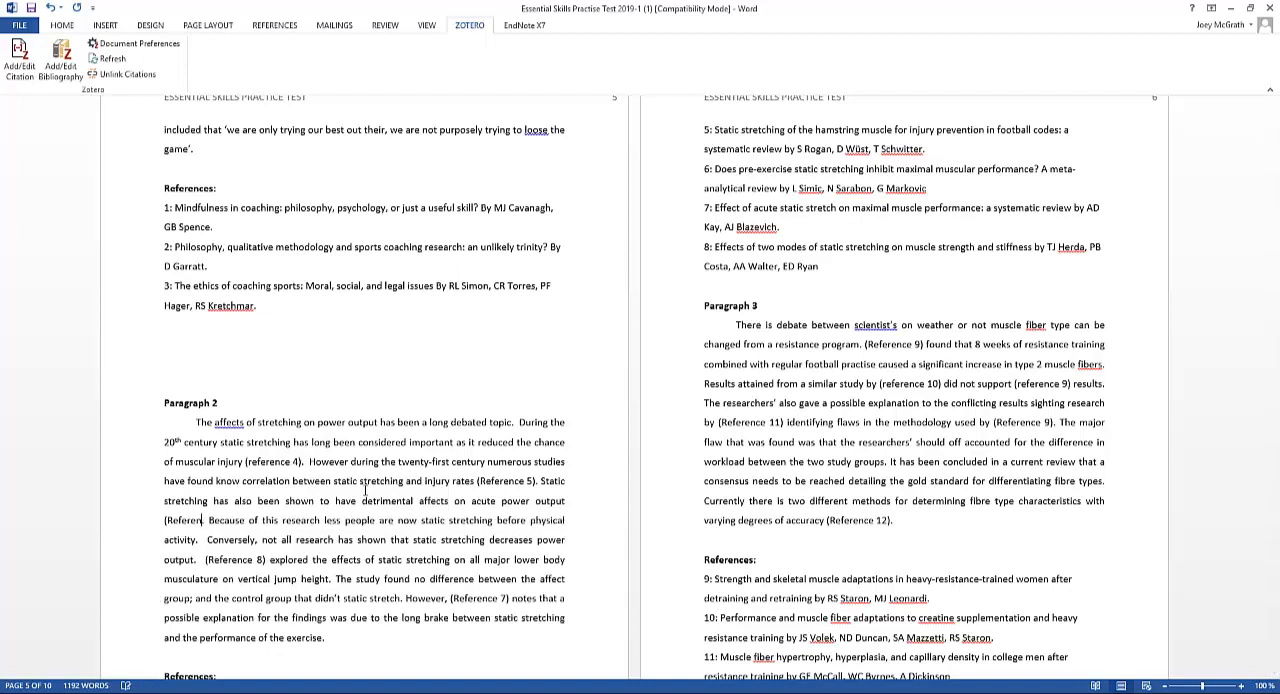
pyautogui.press('BackSpace')
pyautogui.press('BackSpace')
pyautogui.press('BackSpace')
pyautogui.press('BackSpace')
pyautogui.press('BackSpace')
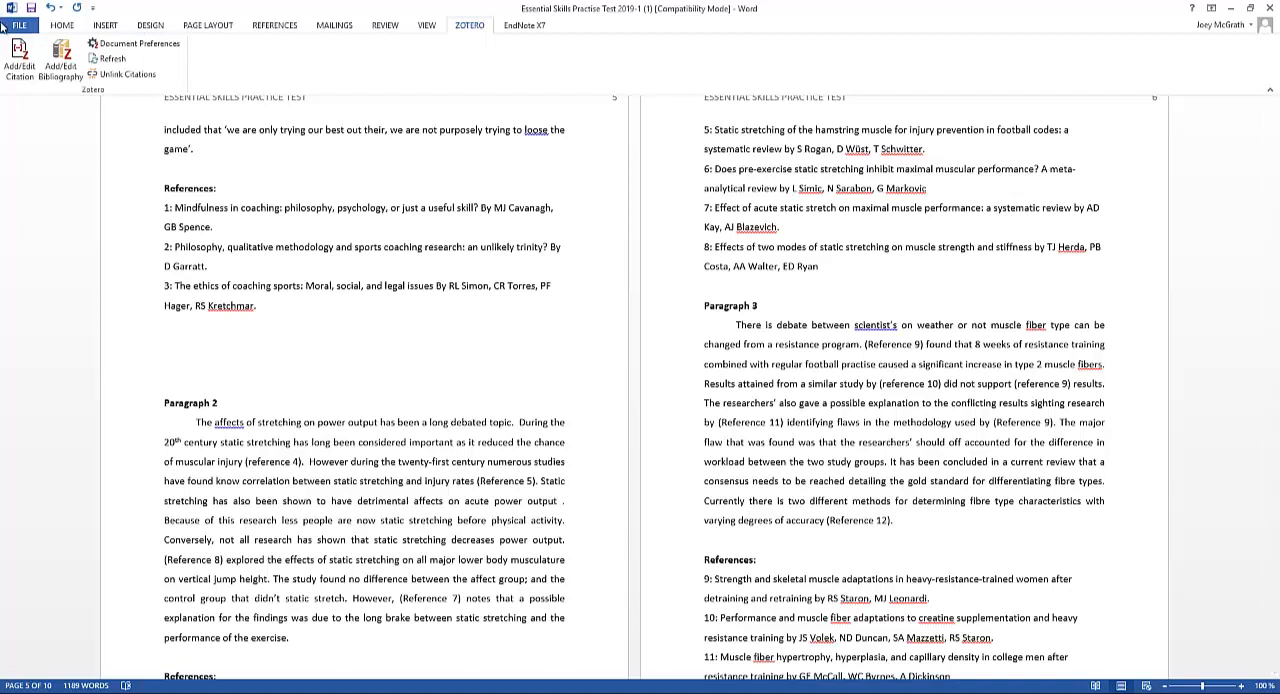
# Insert one combined Zotero citation after "acute power output" for the 2013 meta-analytical review and the 2012 systematic review on static stretching
pyautogui.click(19, 58)
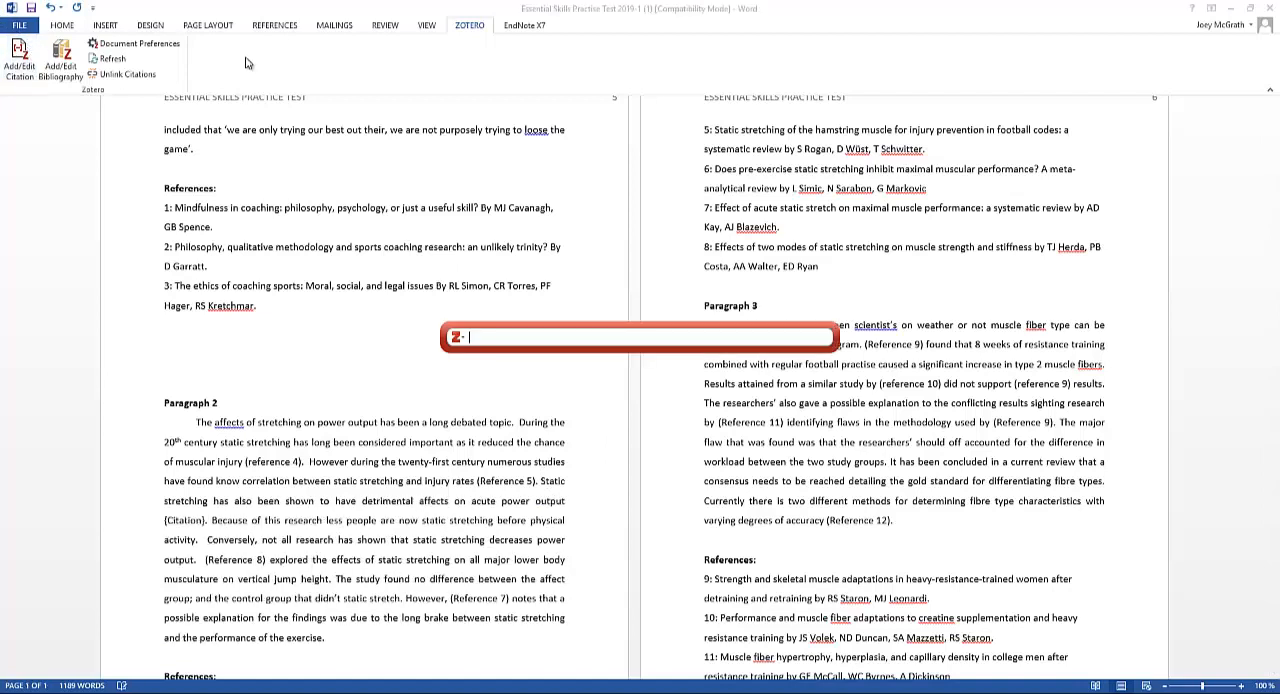
pyautogui.write('sim')
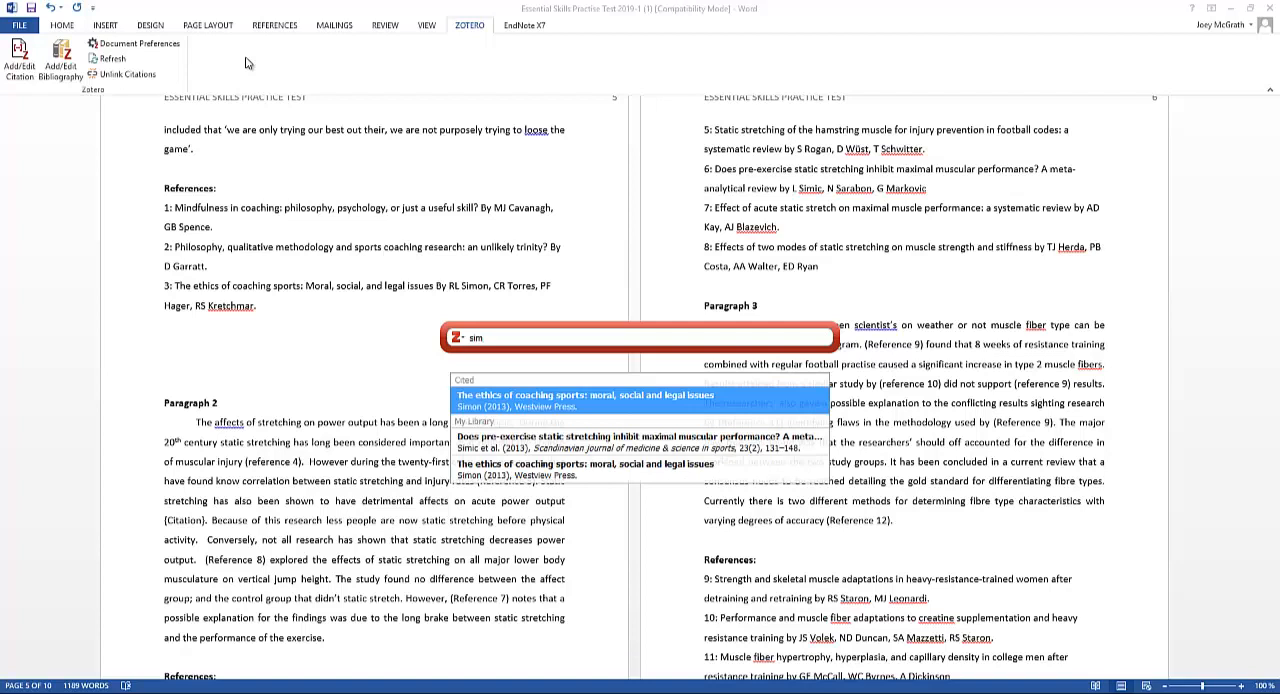
pyautogui.press('Down')
pyautogui.press('Return')
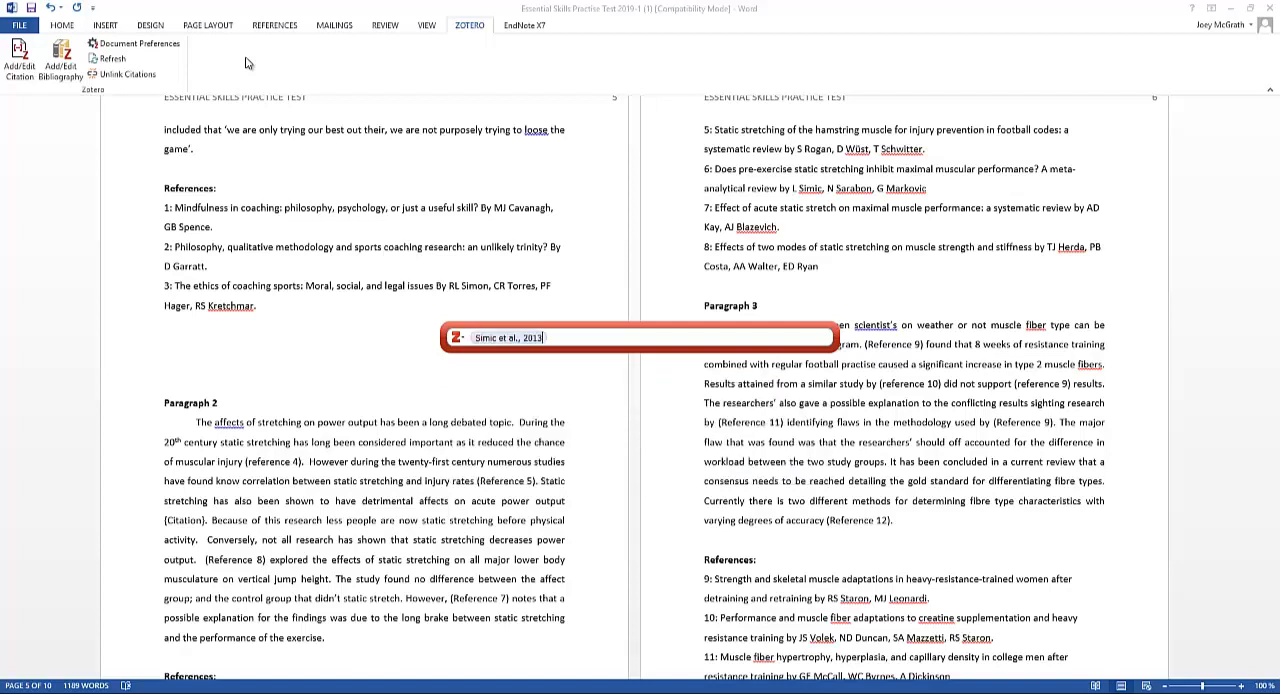
pyautogui.write('kay')
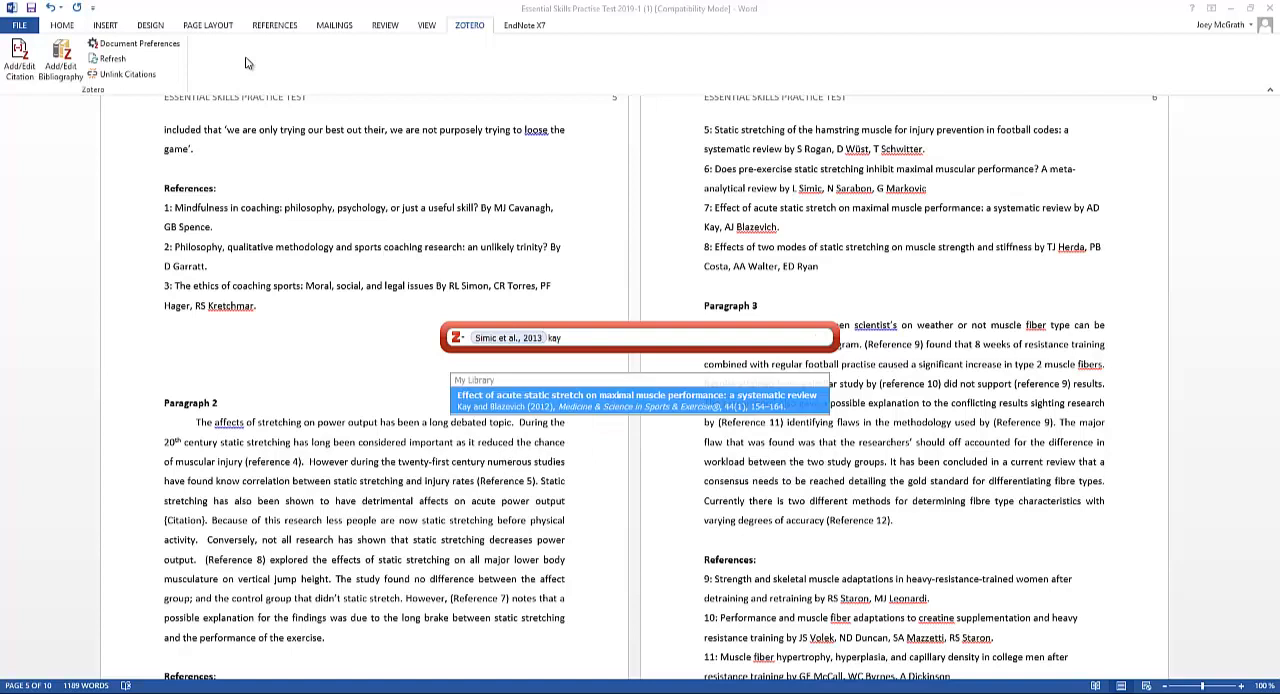
pyautogui.press('Return')
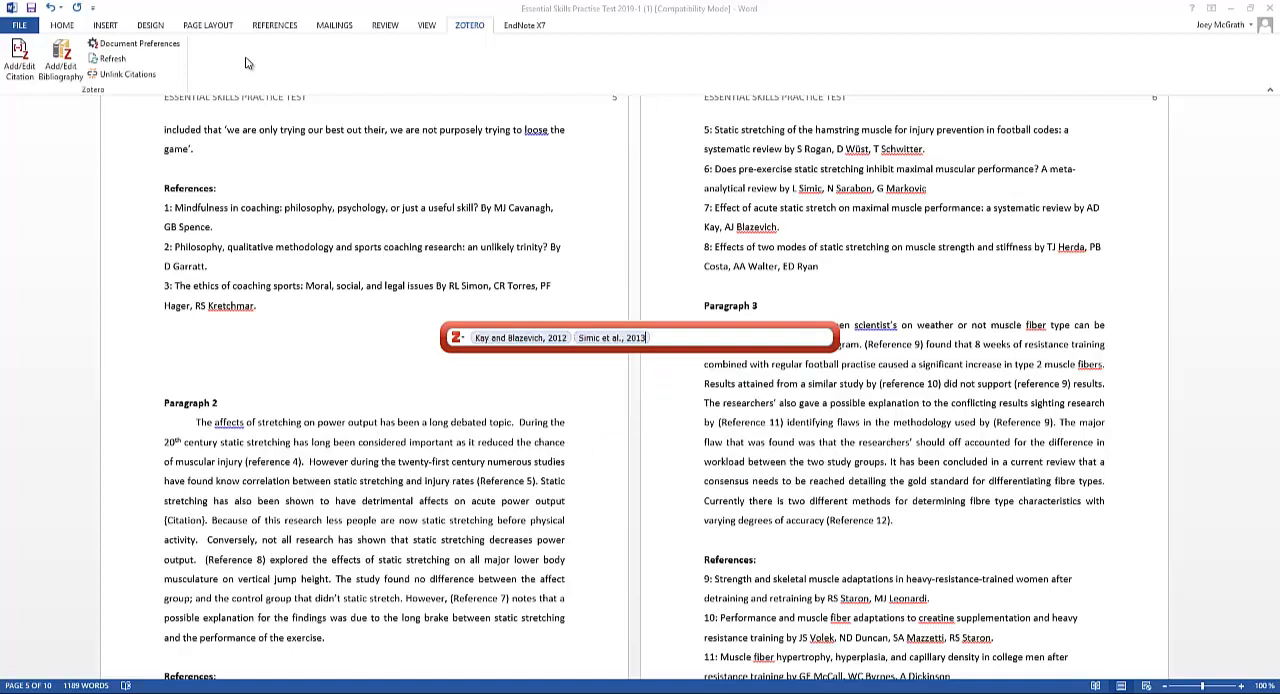
pyautogui.press('Return')
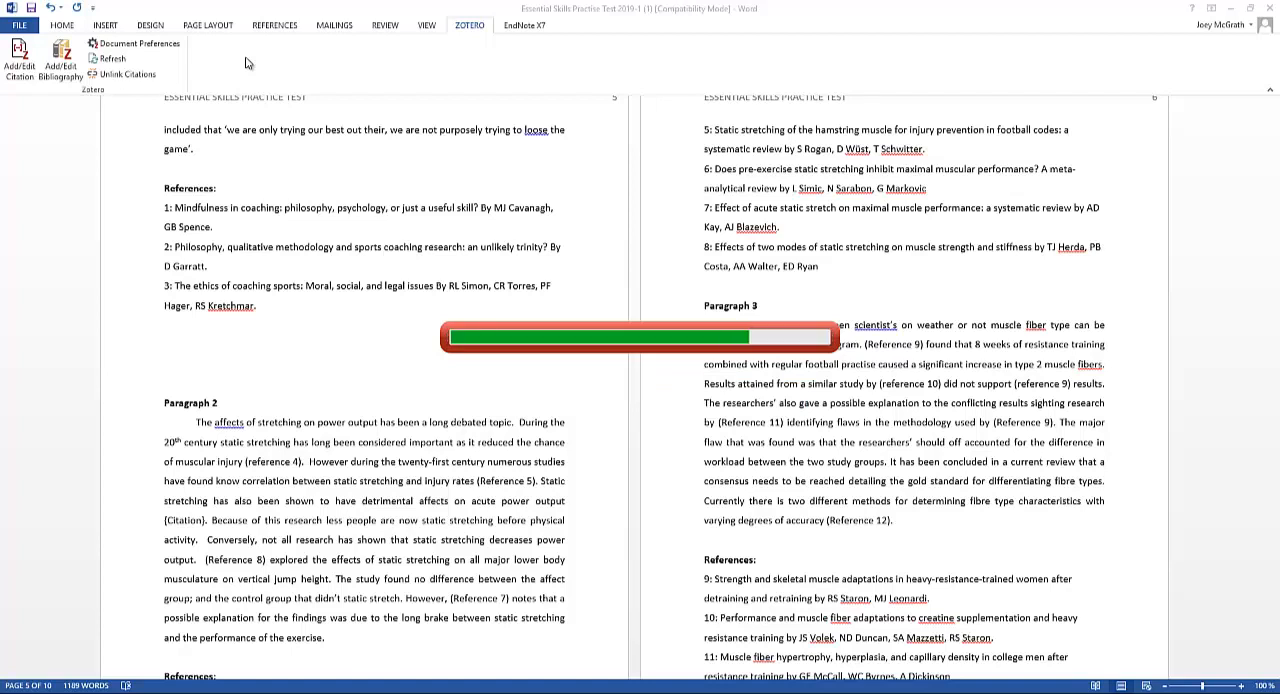